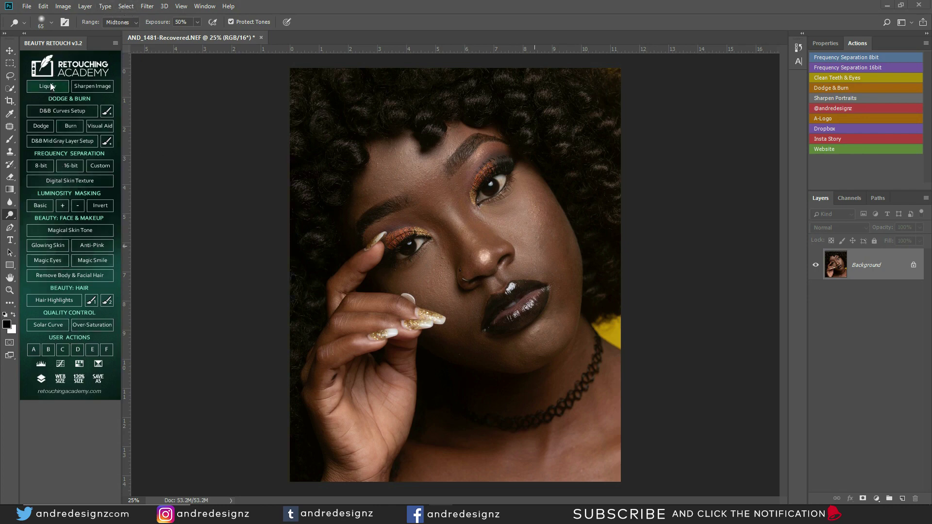
Step: Open the Liquify filter on the portrait and close it without applying any changes
left_click(146, 7)
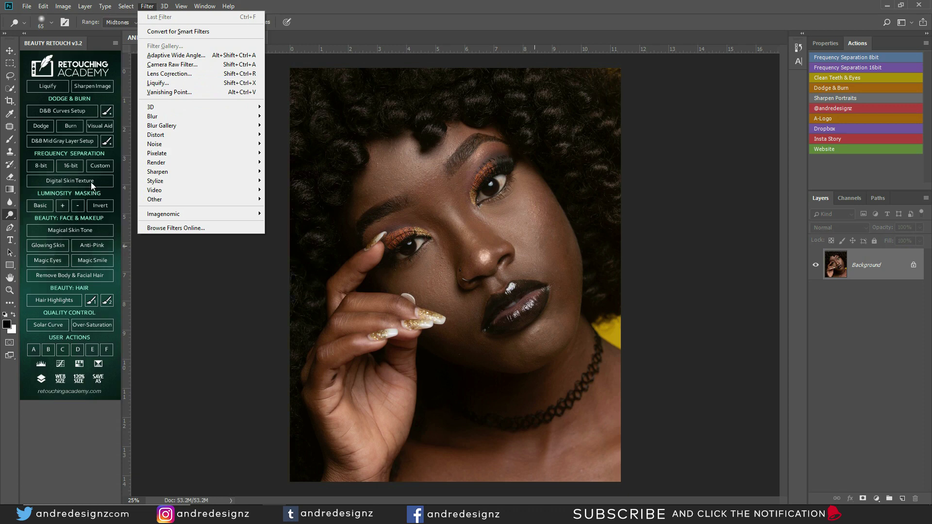
left_click(57, 43)
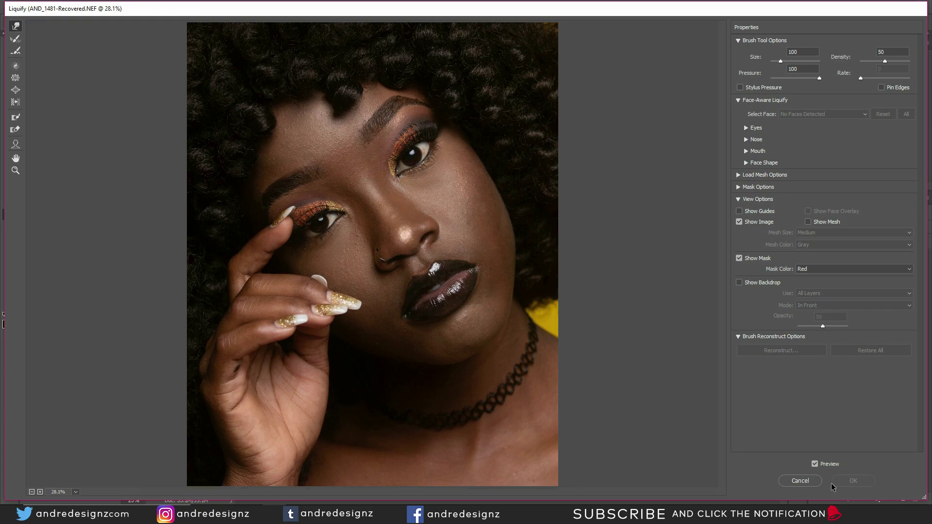
left_click(805, 481)
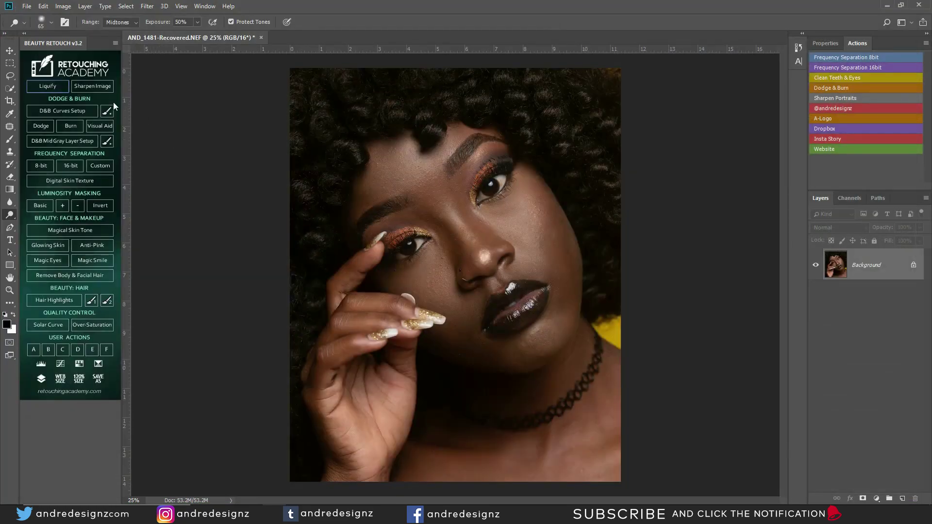
Step: Sharpen the portrait with the Sharpen Image action and inspect the face up close
left_click(100, 86)
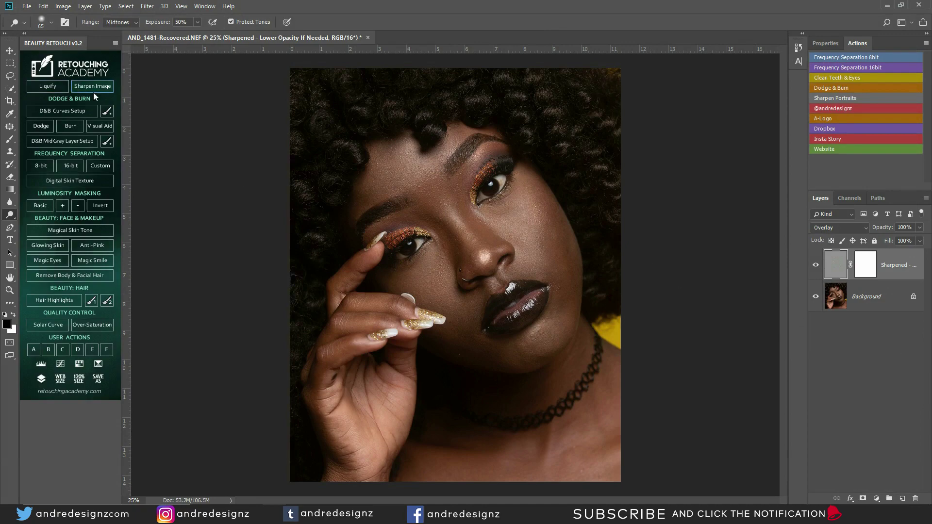
left_click_drag(448, 181, 524, 234)
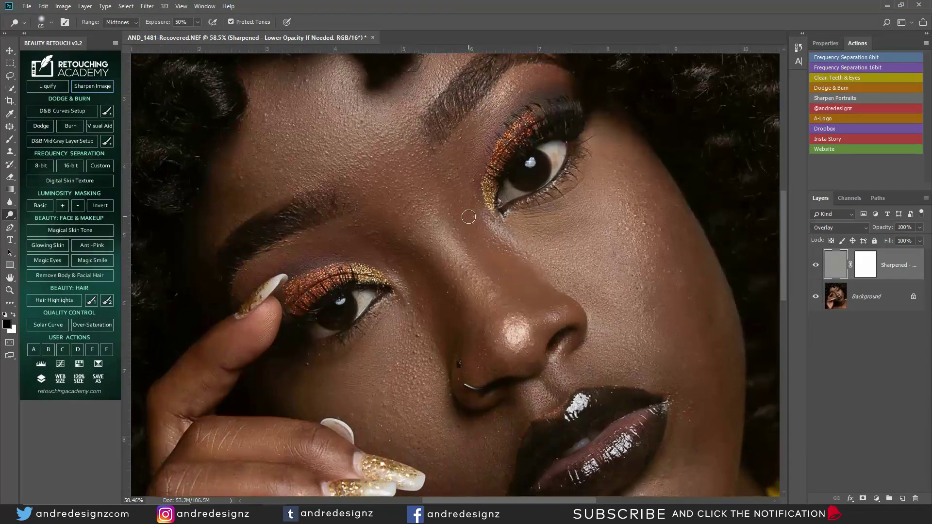
Step: Compare the face with the sharpening layer shown and hidden, and delete that layer
left_click(816, 267)
left_click(815, 267)
left_click(816, 266)
left_click(815, 266)
left_click(816, 266)
left_click(816, 266)
left_click(815, 266)
left_click(816, 266)
left_click(815, 266)
left_click_drag(892, 269, 915, 498)
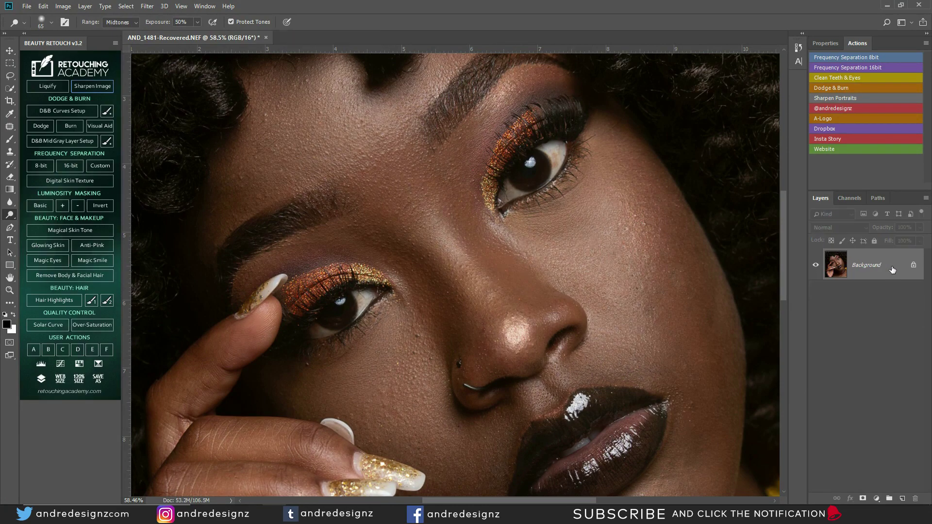
Step: Run D&B Curves Setup on the whole portrait and preview the Visual Aid color check layer on and off
scroll(332, 187, "down", 2)
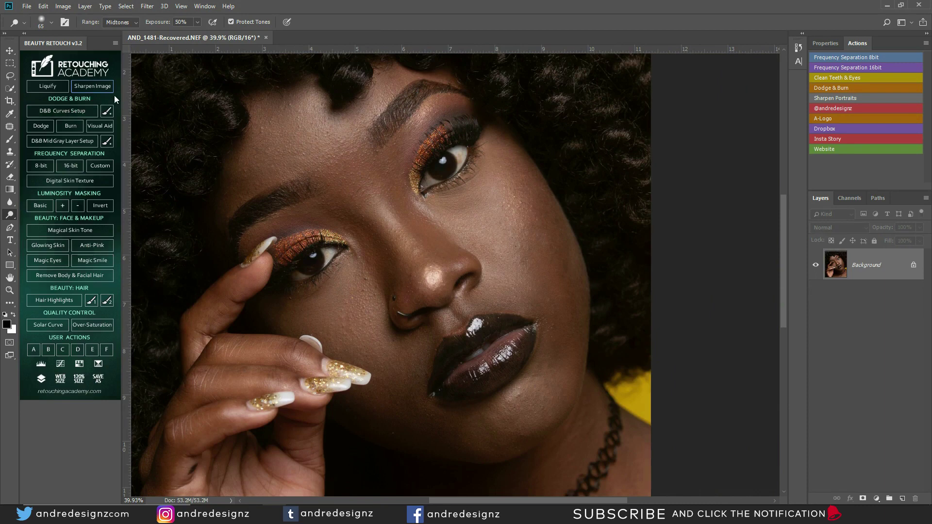
left_click(66, 111)
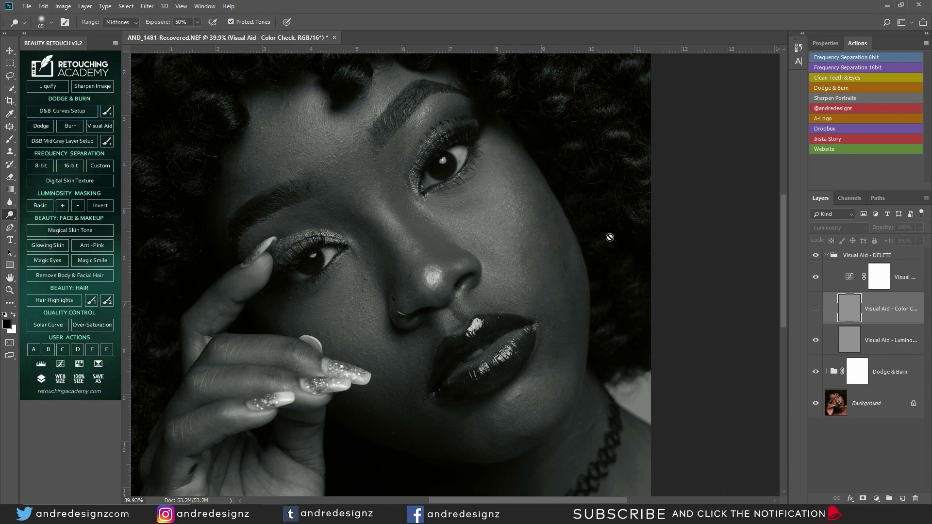
key("ctrl+0")
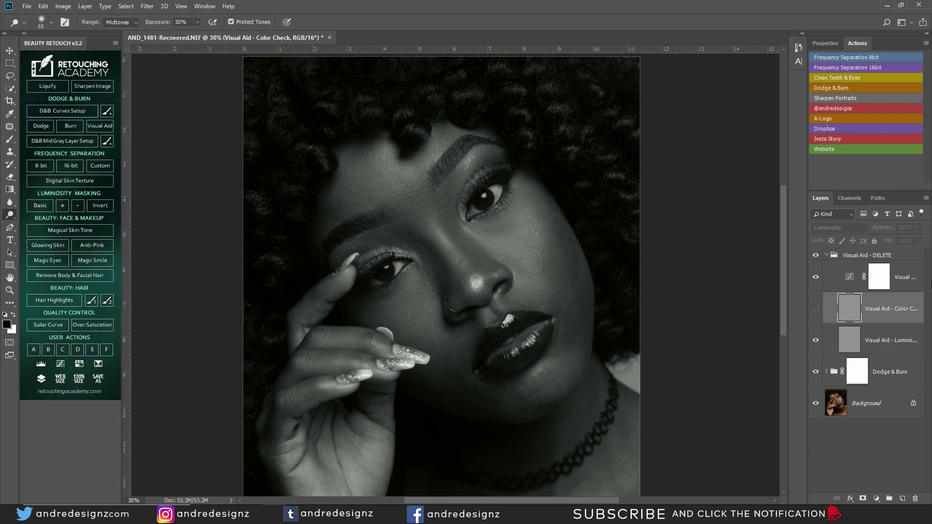
left_click(815, 311)
left_click(815, 311)
Step: Collapse the Visual Aid - DELETE group and expand the Dodge & Burn group
left_click(826, 254)
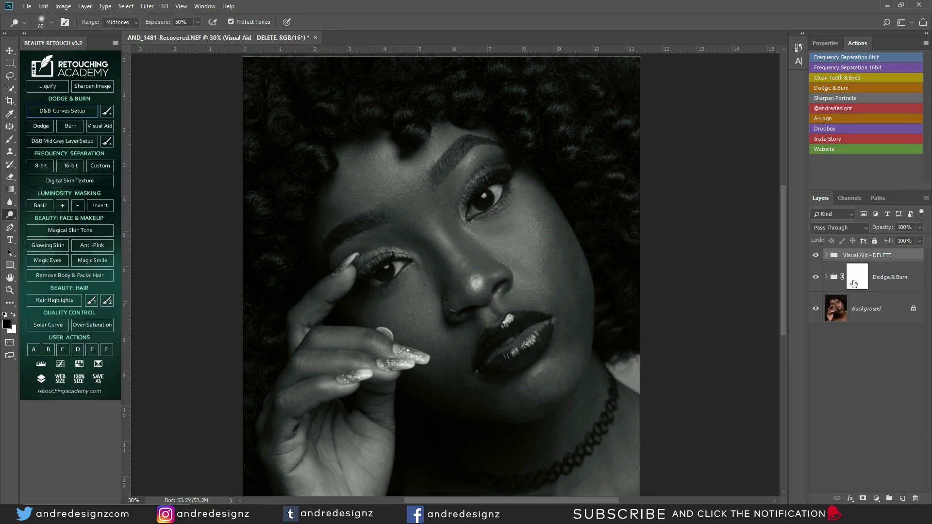
left_click(857, 275)
left_click(827, 277)
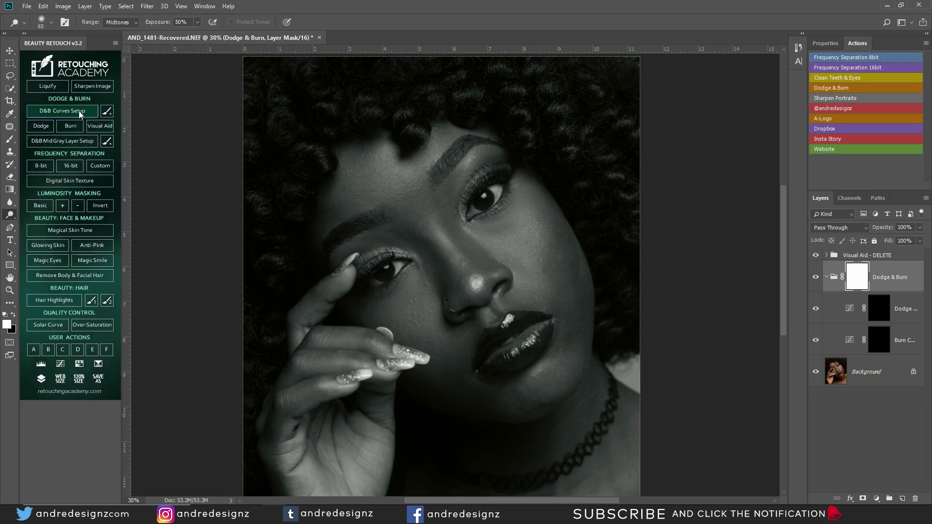
Step: Select the Dodge Curve layer and set up the Brush tool with 1% flow
left_click(888, 318)
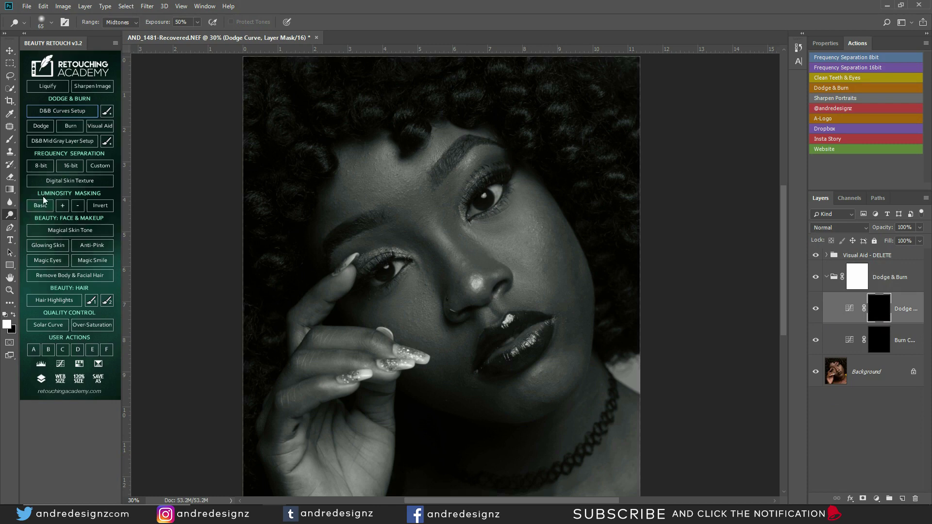
left_click(10, 140)
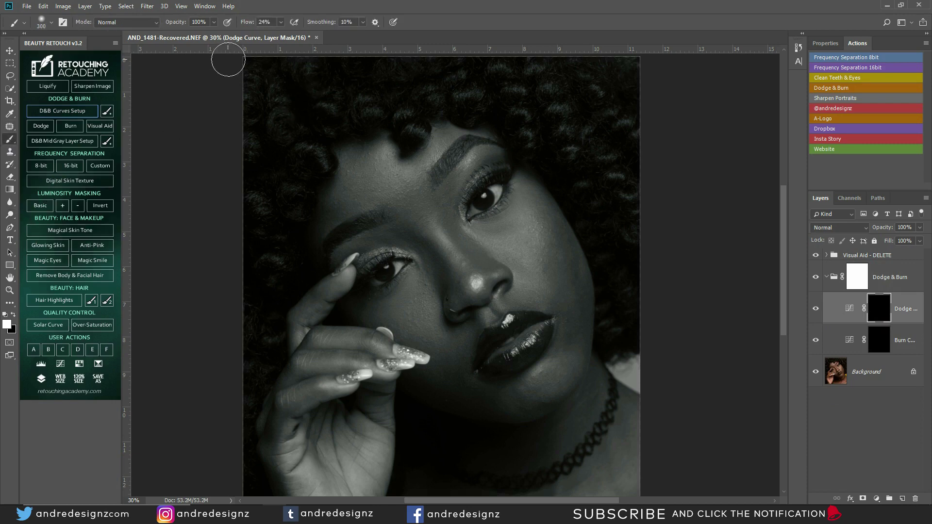
left_click(281, 24)
left_click_drag(282, 34, 270, 33)
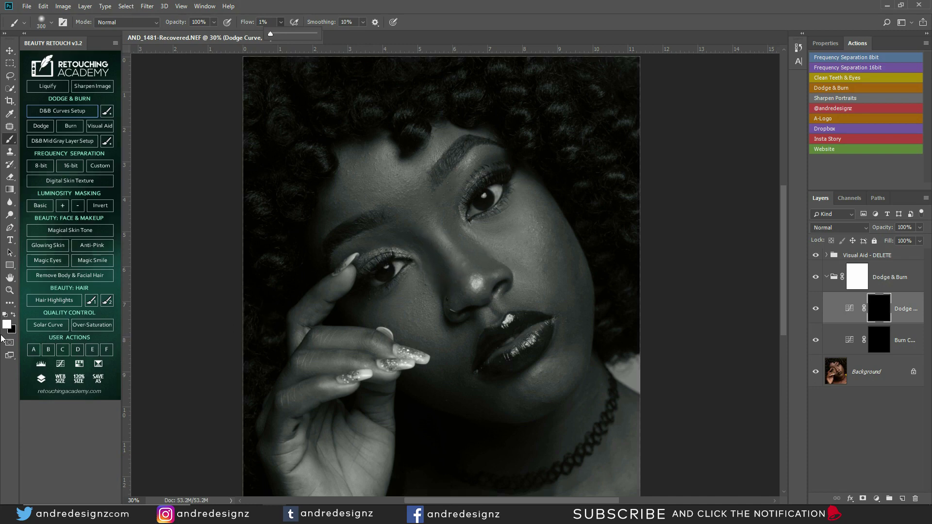
Step: Brighten the bridge of the nose on the Dodge Curve mask with a smaller brush, and compare with the group hidden
mouse_move(519, 234)
left_mouse_down()
mouse_move(519, 246)
mouse_move(519, 197)
mouse_move(516, 235)
left_mouse_up()
key("bracketleft")
key("bracketleft")
key("bracketleft")
key("bracketleft")
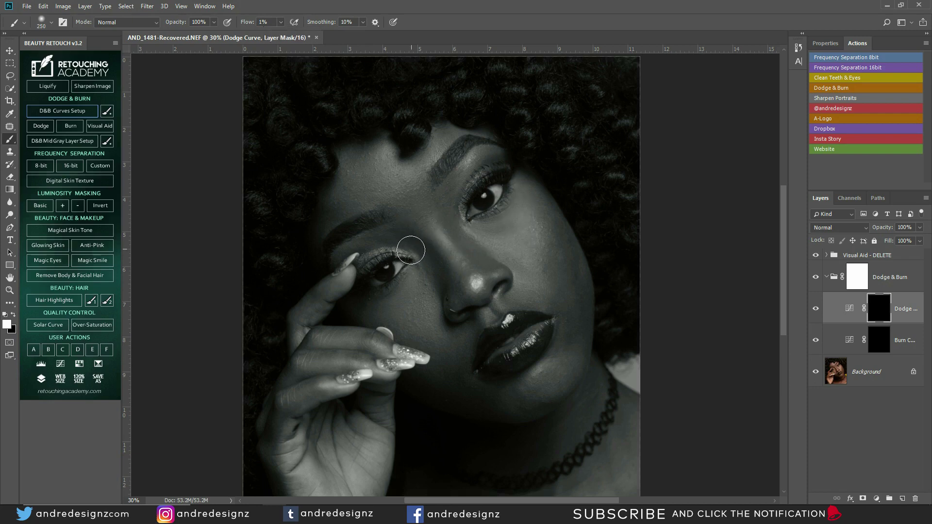
mouse_move(436, 237)
left_mouse_down()
mouse_move(465, 277)
mouse_move(424, 222)
mouse_move(473, 289)
left_mouse_up()
left_click(815, 277)
left_click(815, 278)
Step: Brighten both cheeks on the Dodge Curve mask with a 300 px brush, and compare with that layer hidden
key("bracketright")
key("bracketright")
key("bracketright")
key("bracketright")
mouse_move(558, 246)
left_mouse_down()
mouse_move(535, 263)
mouse_move(529, 236)
mouse_move(542, 292)
mouse_move(524, 238)
mouse_move(549, 285)
mouse_move(544, 254)
mouse_move(548, 292)
mouse_move(533, 253)
left_mouse_up()
mouse_move(395, 315)
left_mouse_down()
mouse_move(409, 316)
mouse_move(436, 343)
mouse_move(409, 308)
mouse_move(395, 322)
mouse_move(426, 322)
mouse_move(406, 291)
mouse_move(416, 312)
left_mouse_up()
left_click(816, 308)
left_click(817, 308)
left_click(817, 309)
left_click(818, 309)
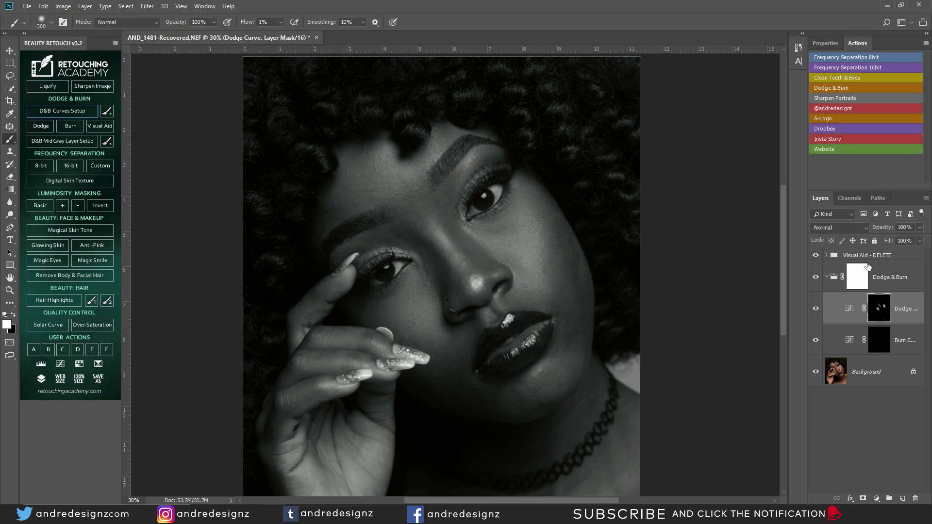
Step: Delete the Visual Aid - DELETE group to return the portrait to color
left_click(873, 261)
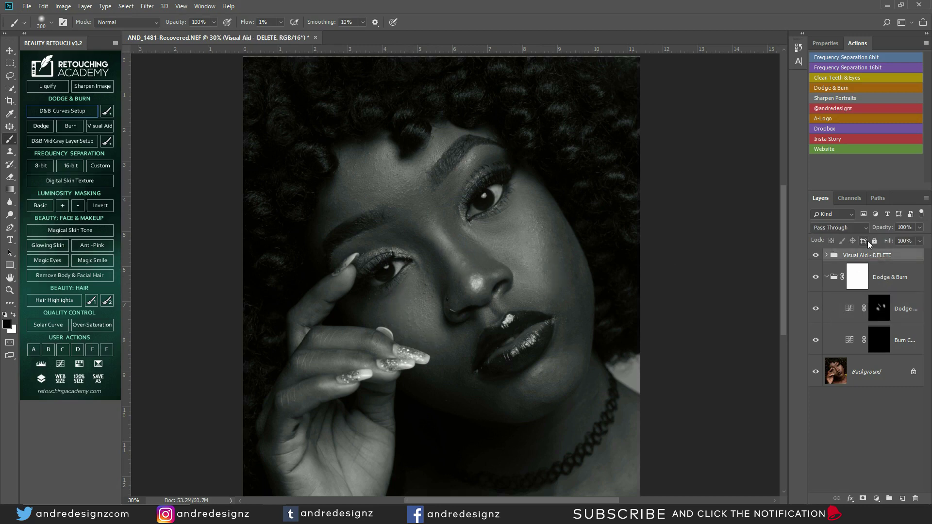
key("Delete")
Step: Compare the portrait with the Dodge & Burn group shown and hidden, and delete the group
left_click(815, 266)
left_click(816, 266)
left_click(816, 266)
left_click(815, 268)
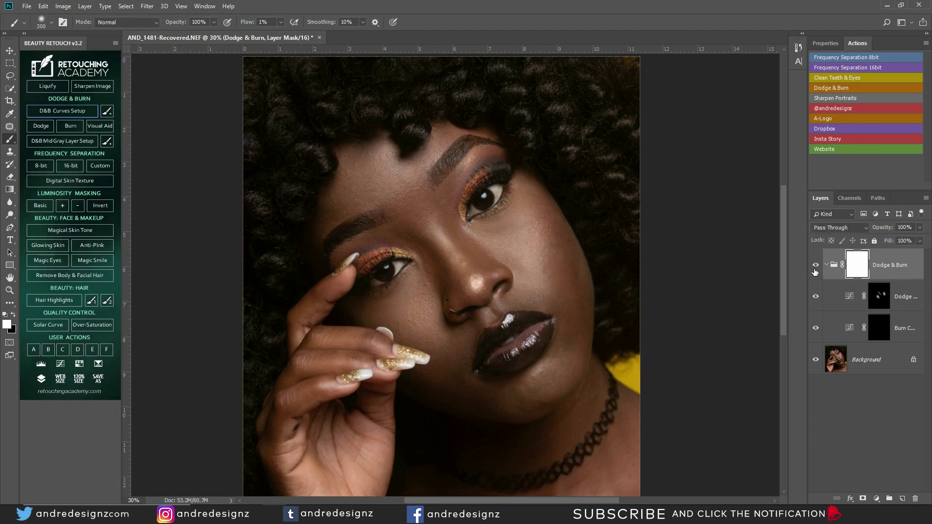
left_click(815, 266)
left_click(815, 267)
left_click(816, 267)
left_click(816, 266)
left_click(816, 267)
left_click(816, 266)
left_click(816, 267)
key("Delete")
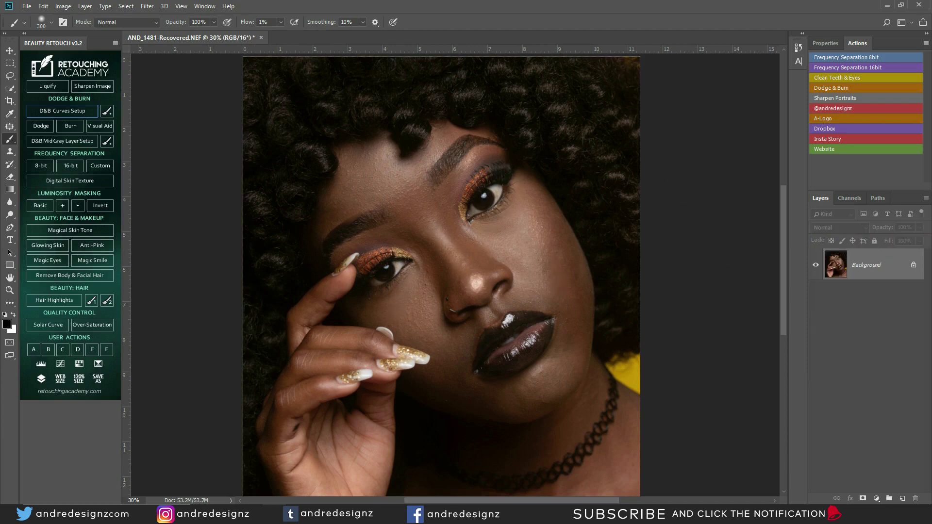
Step: Activate the brush for the dodge and burn curves, and preview the Visual Aid group twice, deleting it each time
left_click(110, 113)
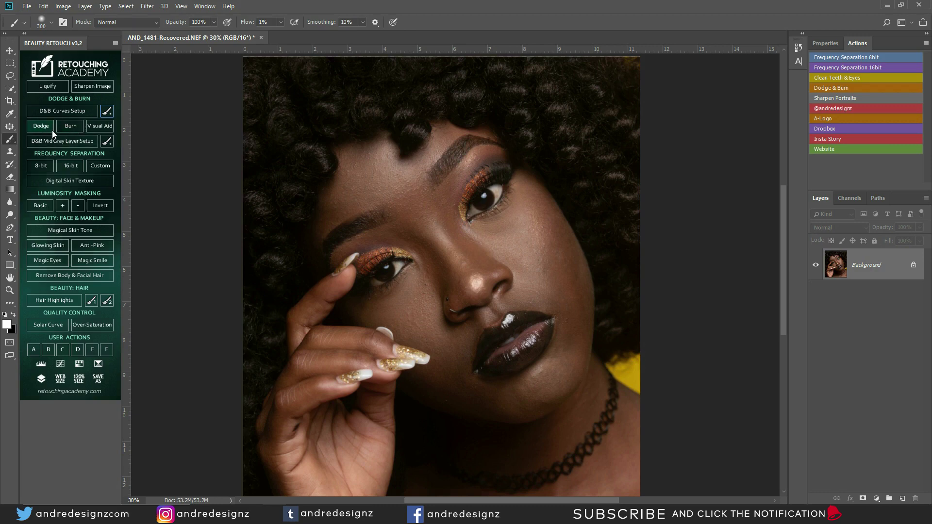
left_click(104, 128)
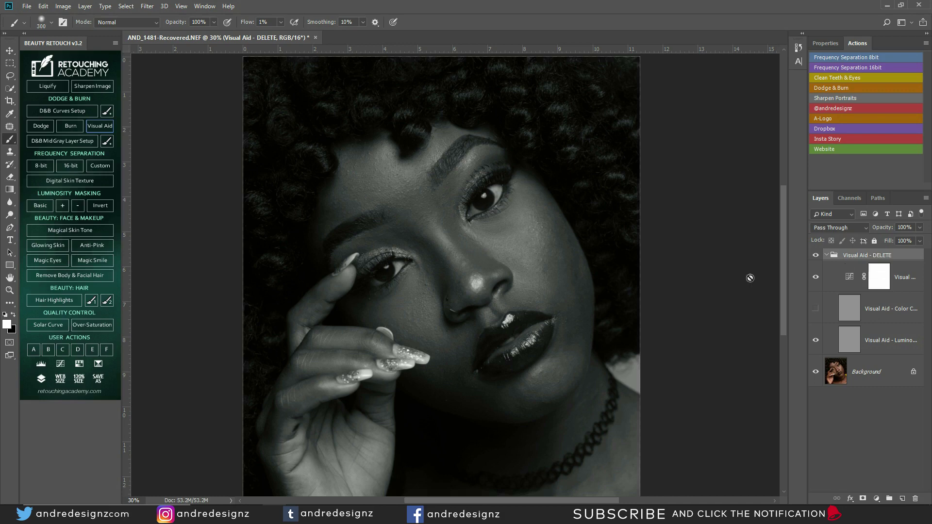
key("Delete")
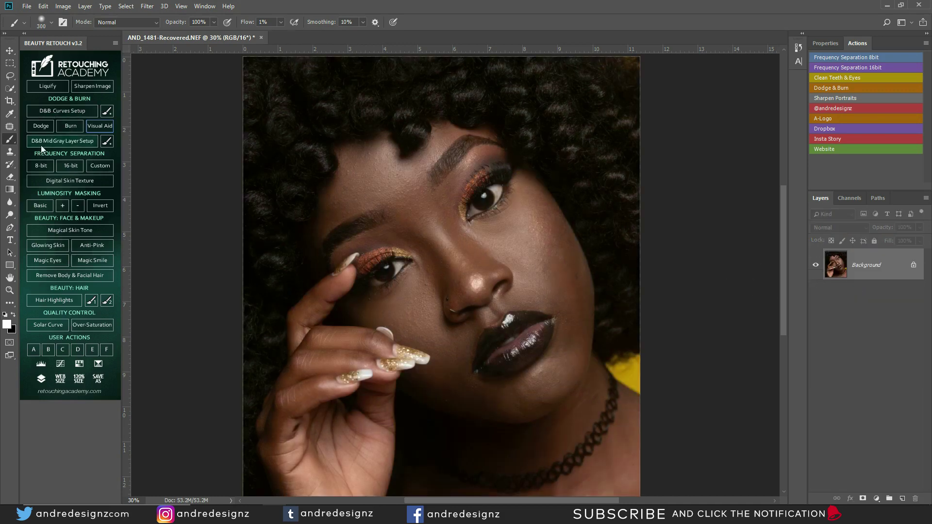
left_click(101, 126)
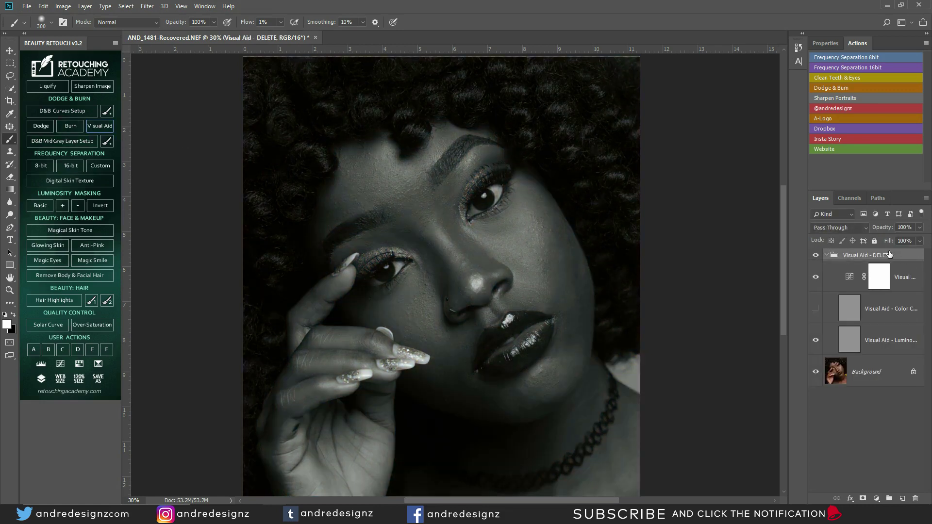
key("Delete")
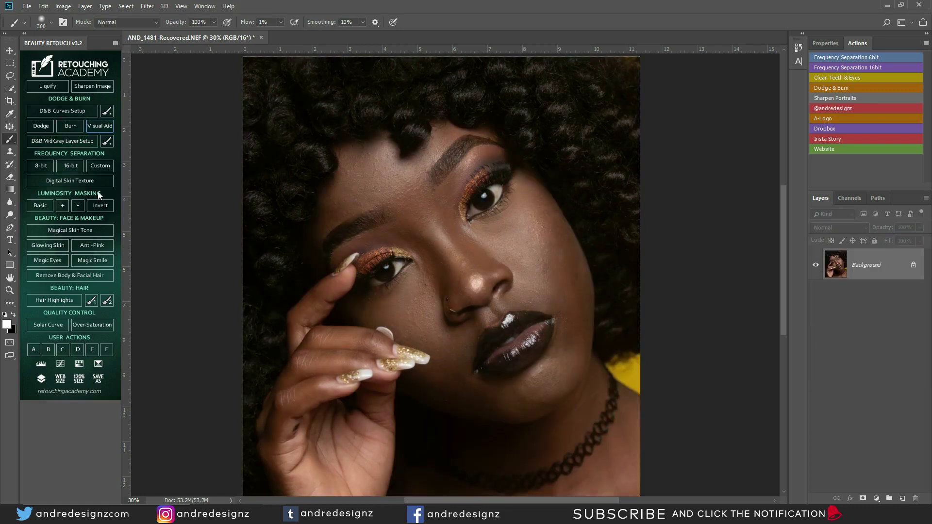
Step: Run D&B Curves Setup again and delete its Visual Aid - DELETE group, keeping the Dodge & Burn group
left_click(62, 111)
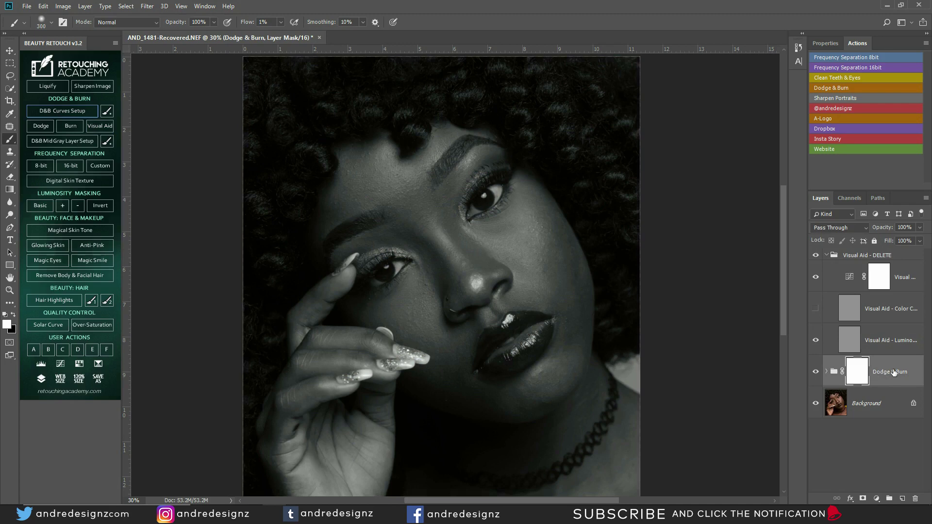
left_click(879, 260)
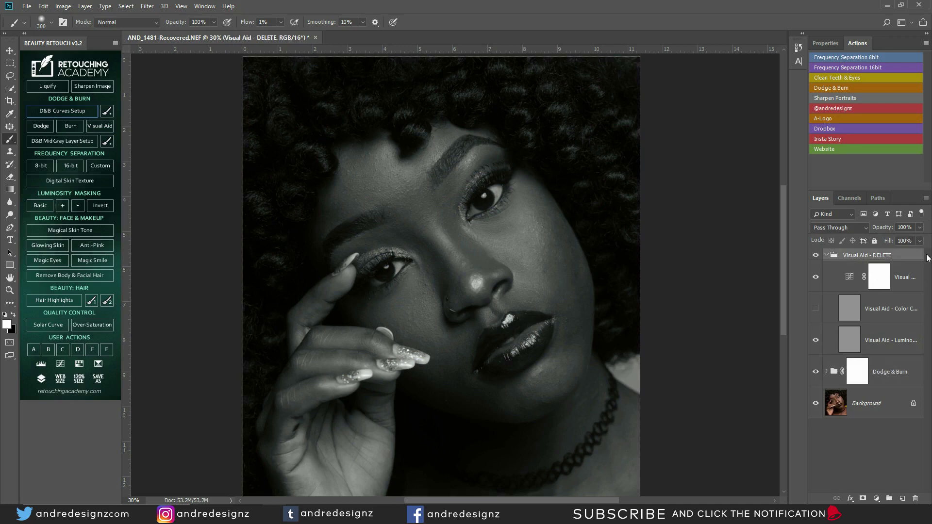
key("Delete")
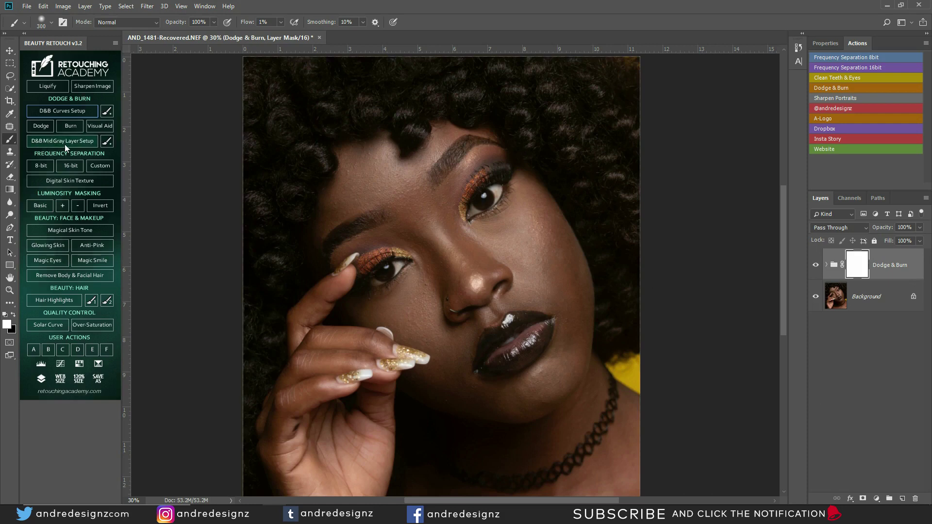
Step: Add the D&B Mid Gray Layer Setup, expand its GLOBAL Sculpt & Contour group, and select the Darken layer's mask
left_click(80, 144)
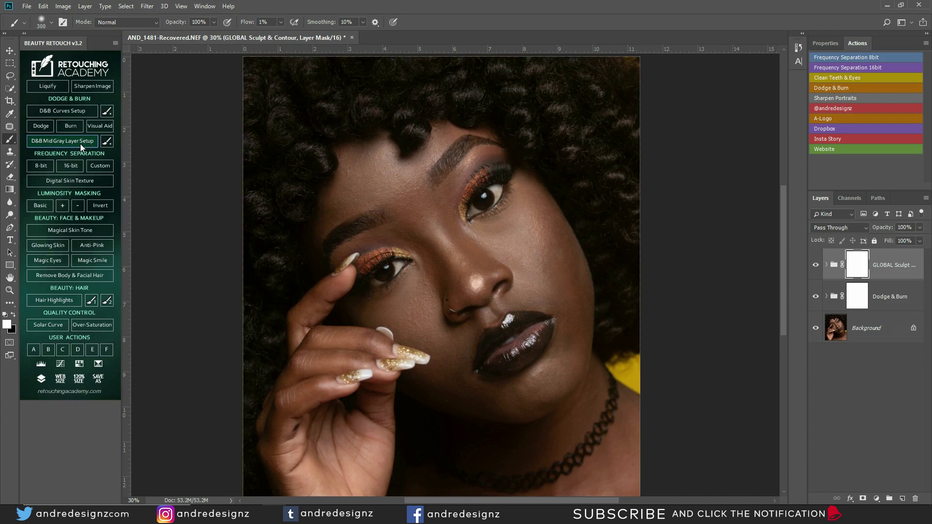
left_click(826, 264)
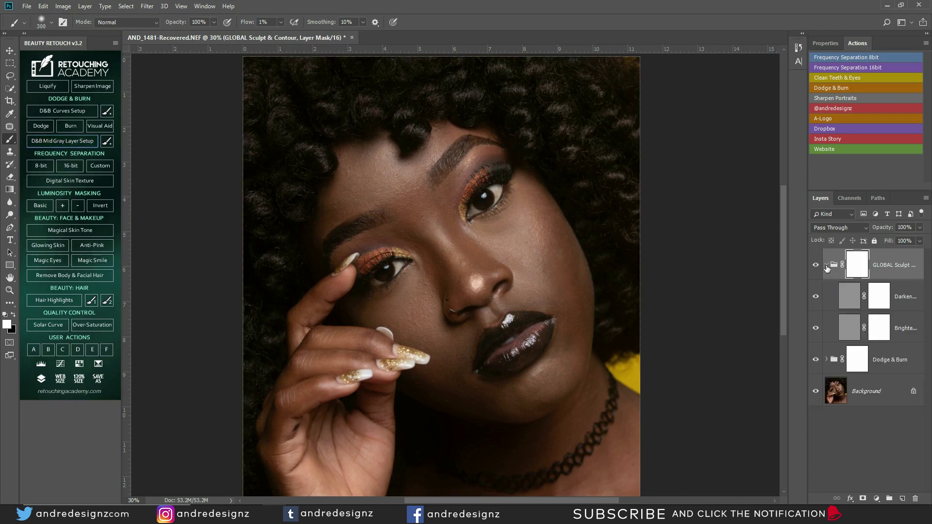
left_click(844, 299)
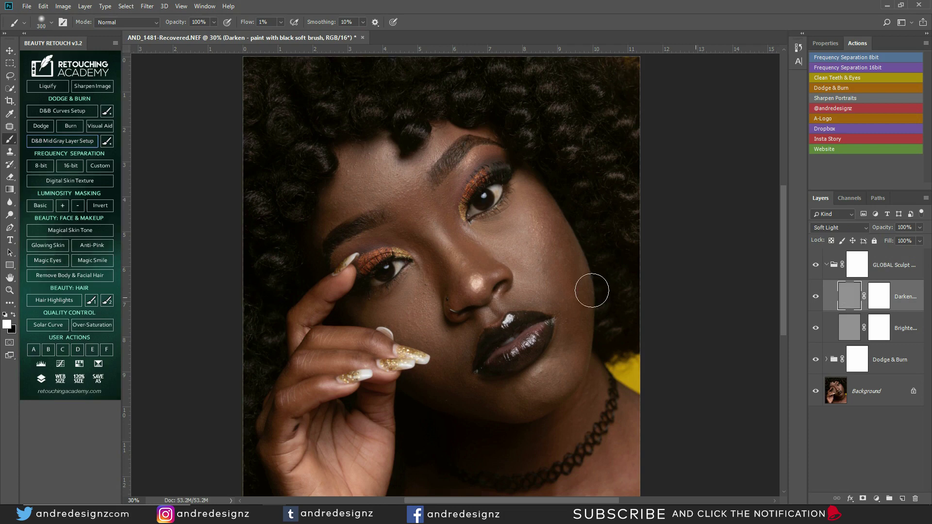
left_click(879, 296)
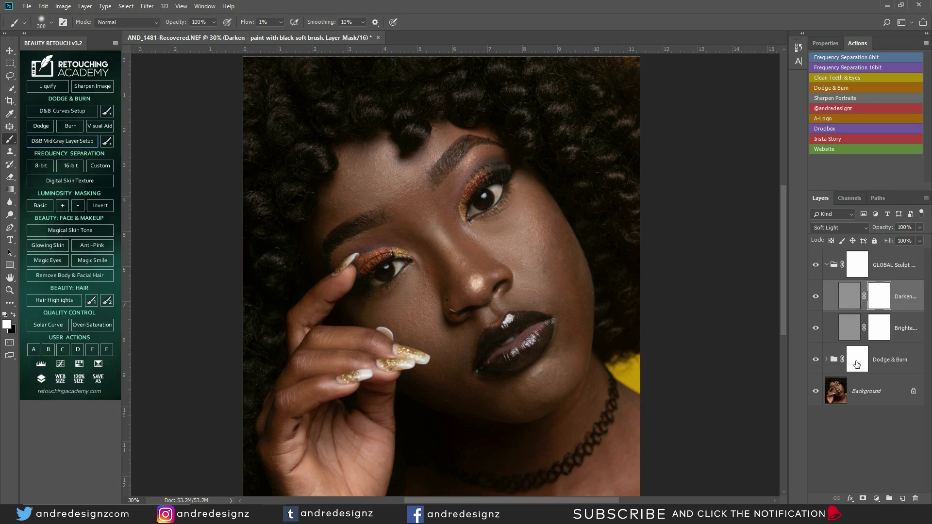
Step: Expand the Dodge & Burn group and select the Burn Curve layer's mask
left_click(826, 360)
left_click(885, 397)
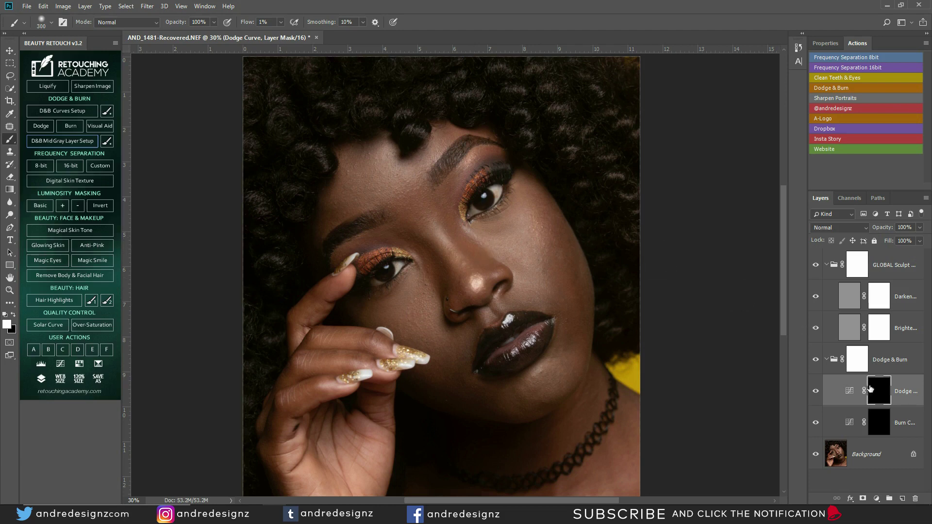
left_click(875, 424)
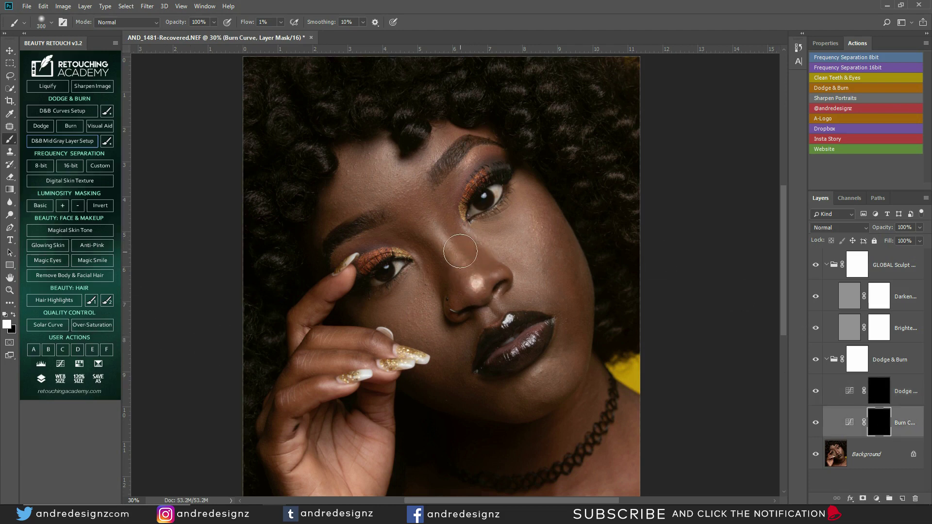
Step: Darken the nose area on the Burn Curve mask with a 150 px brush, and compare with that layer hidden
key("bracketleft")
key("bracketleft")
key("bracketleft")
key("bracketleft")
mouse_move(446, 287)
left_mouse_down()
mouse_move(439, 283)
mouse_move(474, 255)
left_mouse_up()
left_click(816, 422)
left_click(816, 423)
left_click(816, 423)
left_click(816, 422)
left_click(816, 422)
left_click(816, 422)
Step: Darken the area between the brow and the eye near the raised hand on the Burn Curve mask, and compare the effect
mouse_move(366, 233)
left_mouse_down()
mouse_move(392, 242)
mouse_move(368, 241)
left_mouse_up()
left_click(815, 423)
left_click(817, 425)
left_click(819, 426)
left_click(818, 425)
left_click(817, 425)
left_click(816, 424)
Step: Delete the GLOBAL Sculpt & Contour and Dodge & Burn groups, leaving only the Background layer
left_click(895, 256)
key("Delete")
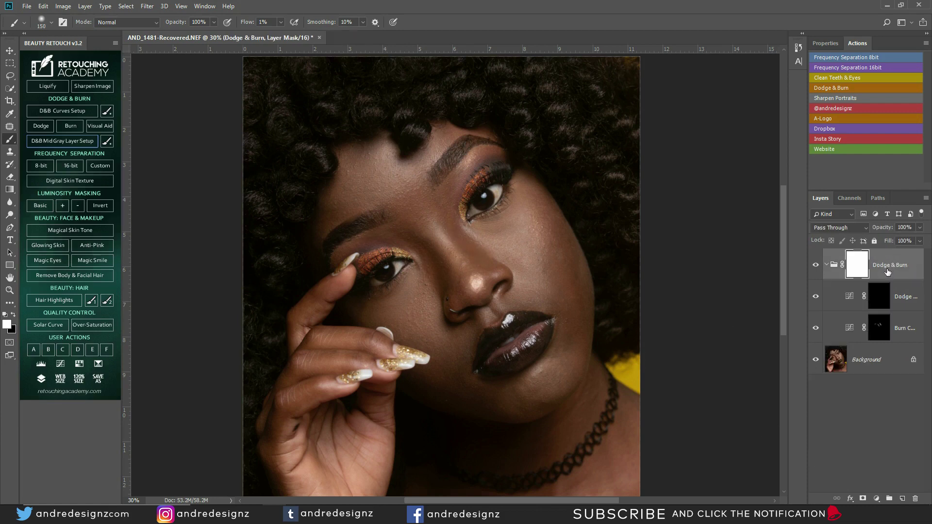
key("Delete")
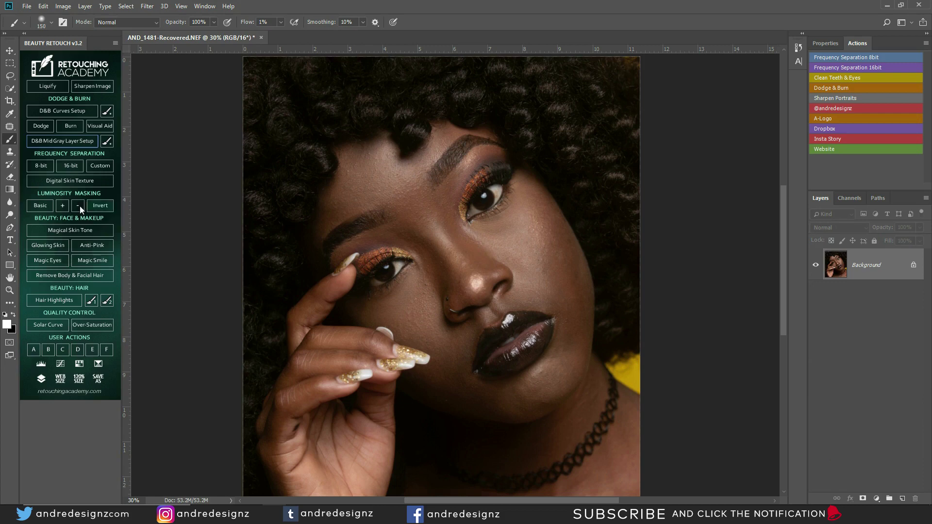
Step: Run the 8-bit frequency separation with a Gaussian Blur radius of 6.4 pixels, and check the image's bits-per-channel mode
left_click(35, 168)
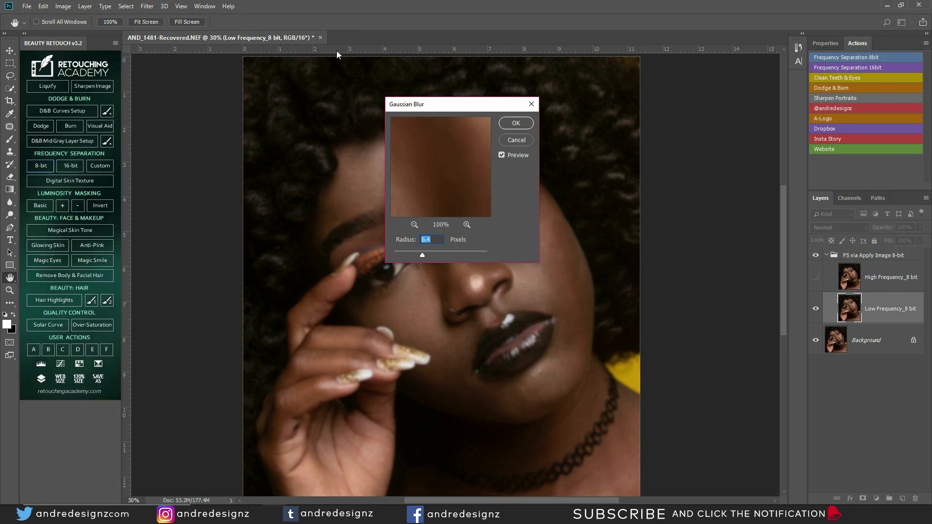
left_click(513, 123)
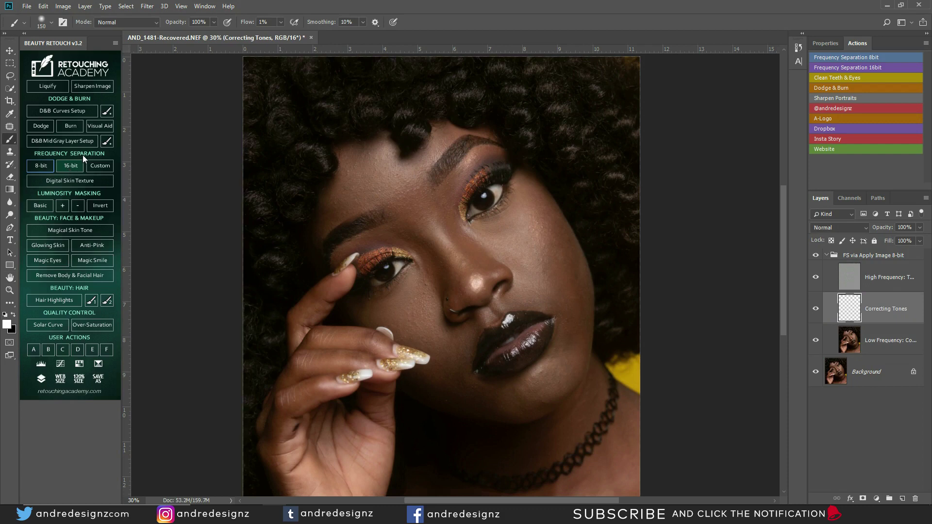
left_click(147, 6)
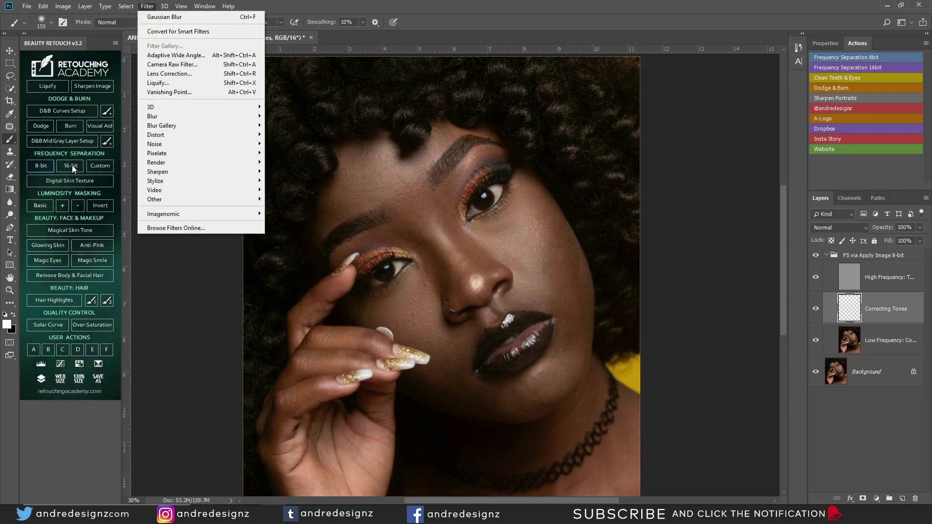
mouse_move(126, 6)
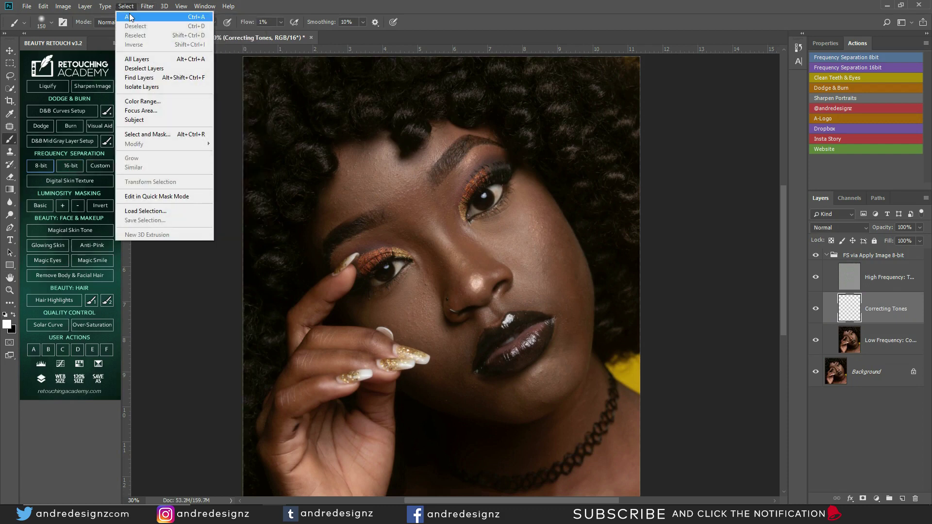
mouse_move(59, 7)
mouse_move(86, 16)
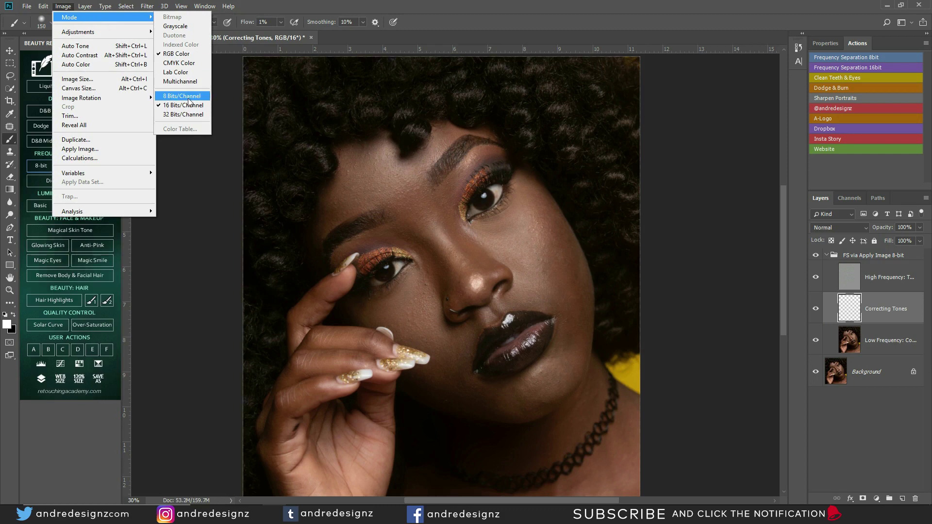
left_click(191, 249)
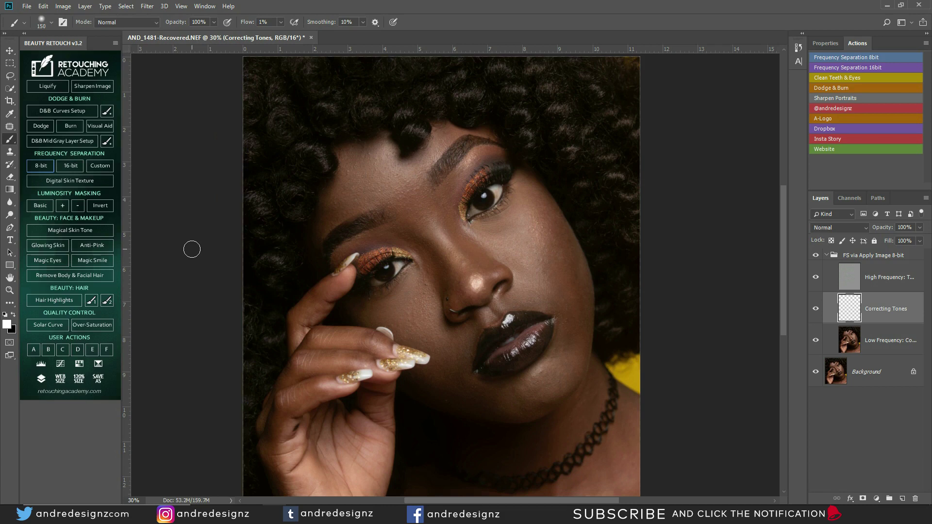
Step: Delete the FS via Apply Image 8-bit group, keeping only the Background layer
left_click(872, 257)
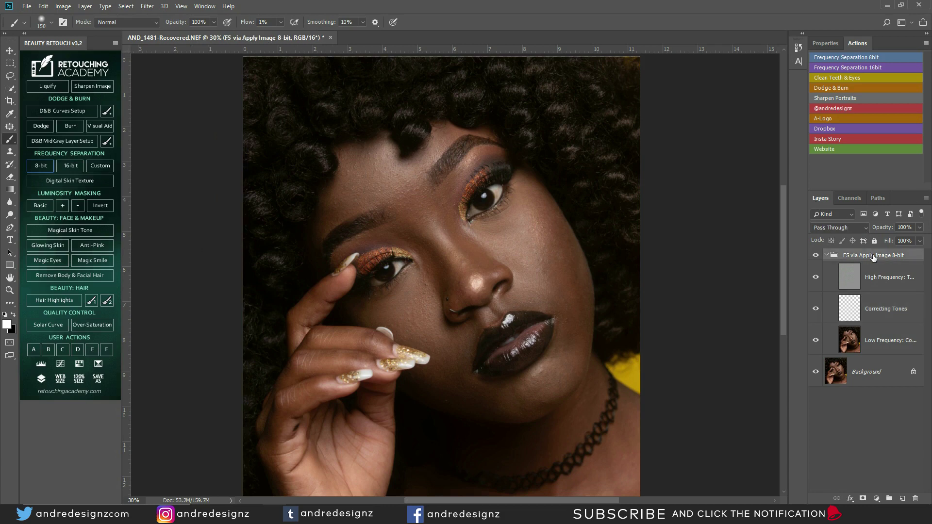
key("Delete")
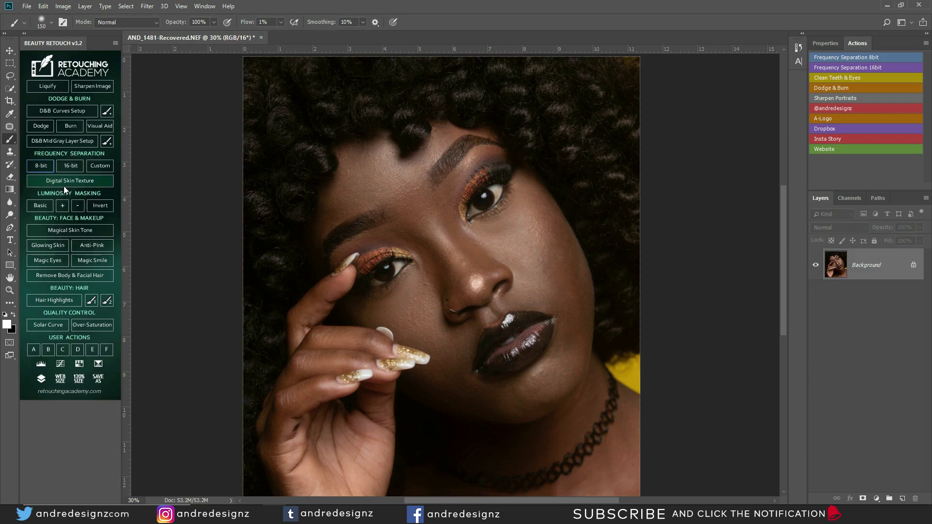
Step: Run the custom frequency separation with a High Pass radius of 3.1 pixels and a Gaussian Blur radius of 1.2 pixels
left_click(103, 165)
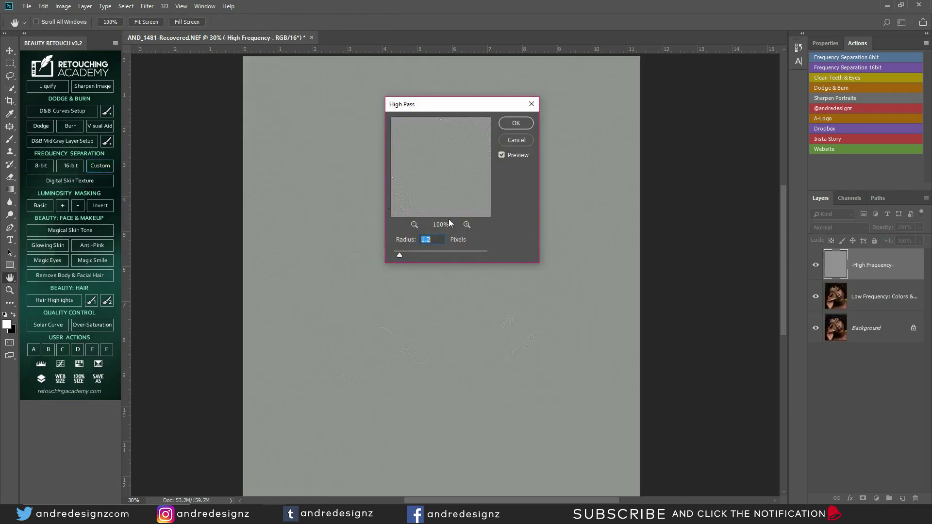
type("10")
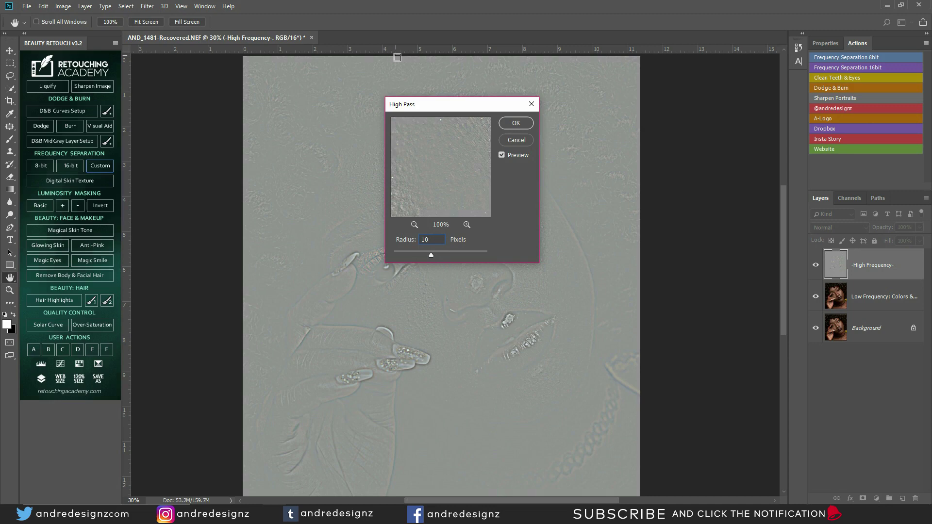
left_click_drag(418, 108, 178, 164)
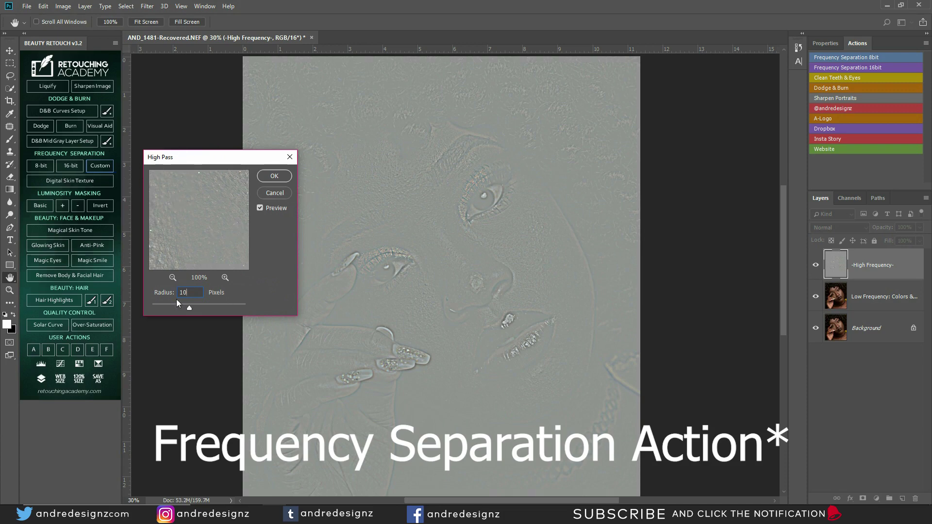
left_click_drag(188, 307, 167, 307)
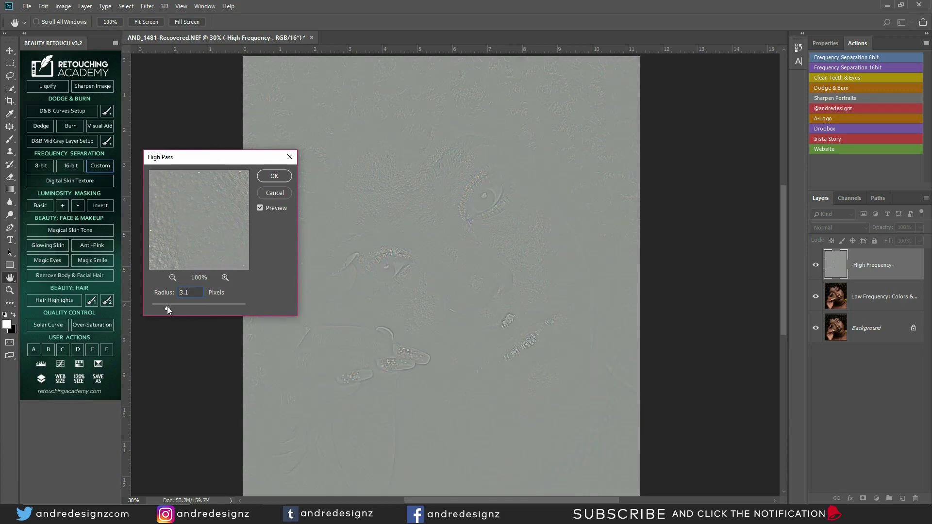
left_click(280, 179)
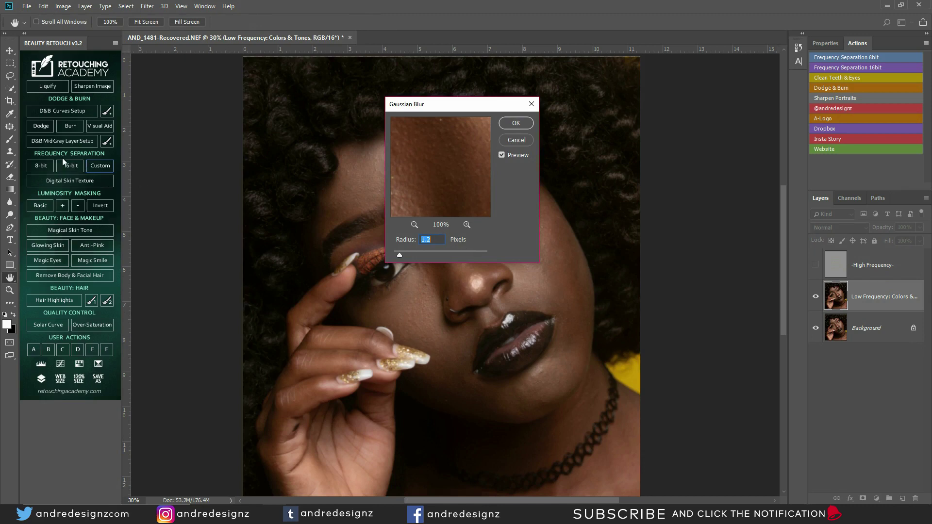
left_click(526, 121)
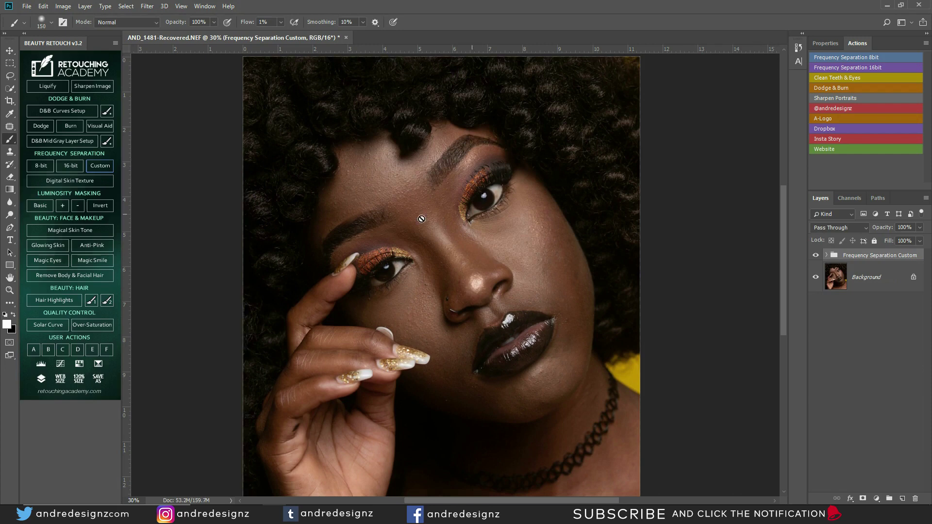
Step: Expand the Frequency Separation Custom group to show its layers, and delete the group
left_click(826, 255)
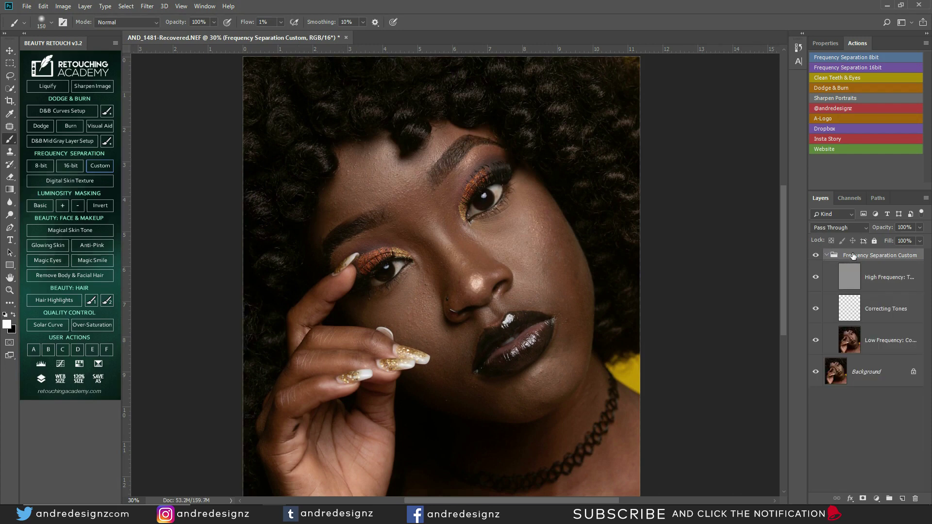
key("Delete")
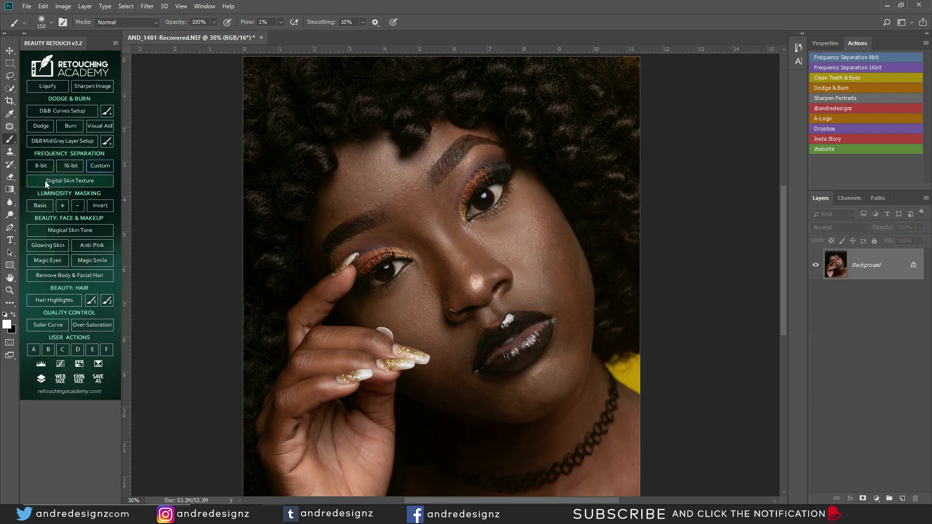
left_click(105, 166)
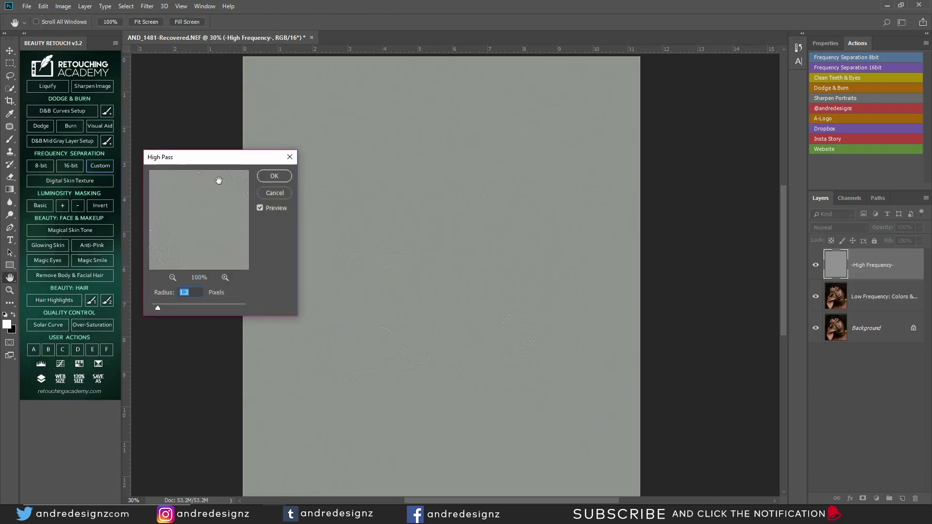
left_click_drag(203, 157, 282, 142)
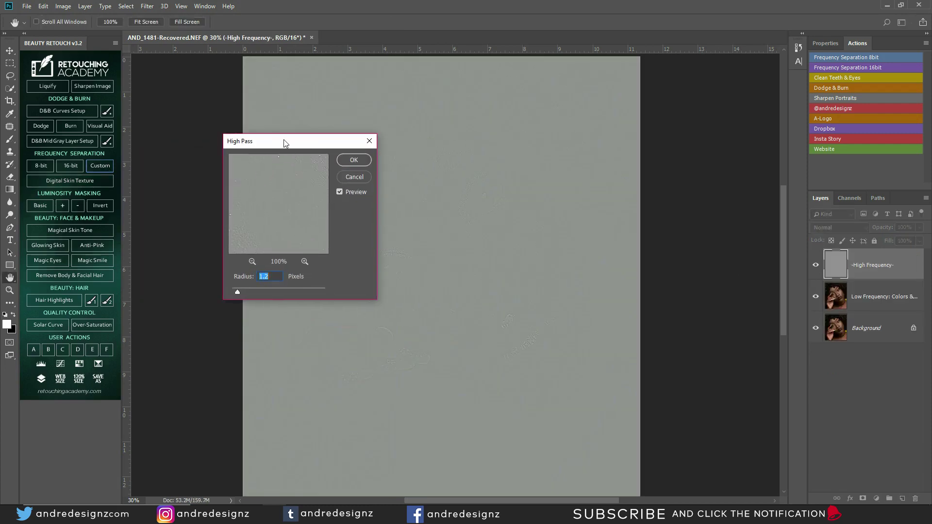
left_click(356, 179)
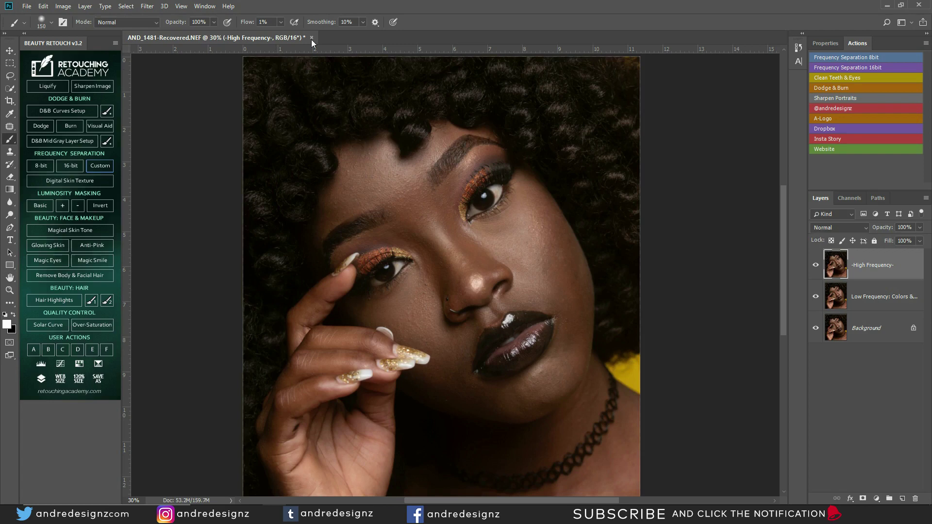
key("Delete")
key("Delete")
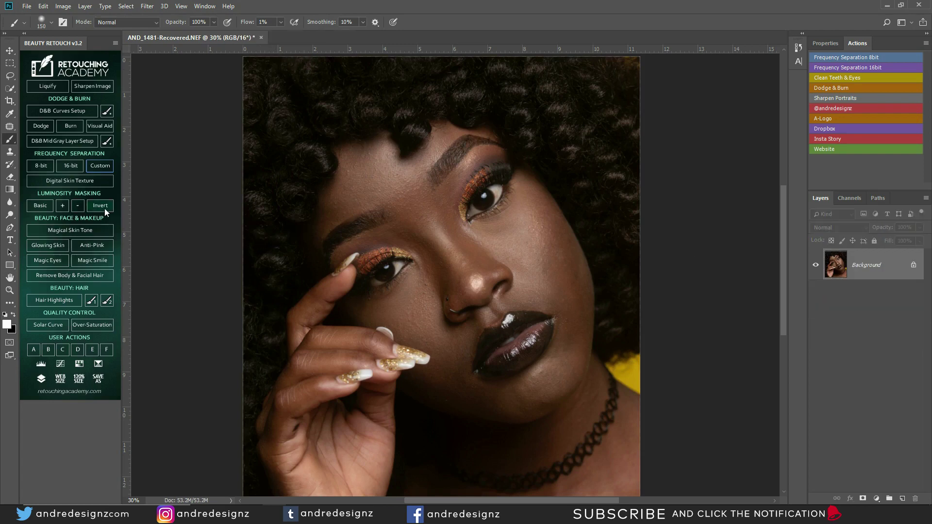
Step: Add the Digital Skin Texture layer and reveal its texture over the bridge of the nose, painting on the mask with 100% brush flow
left_click(75, 181)
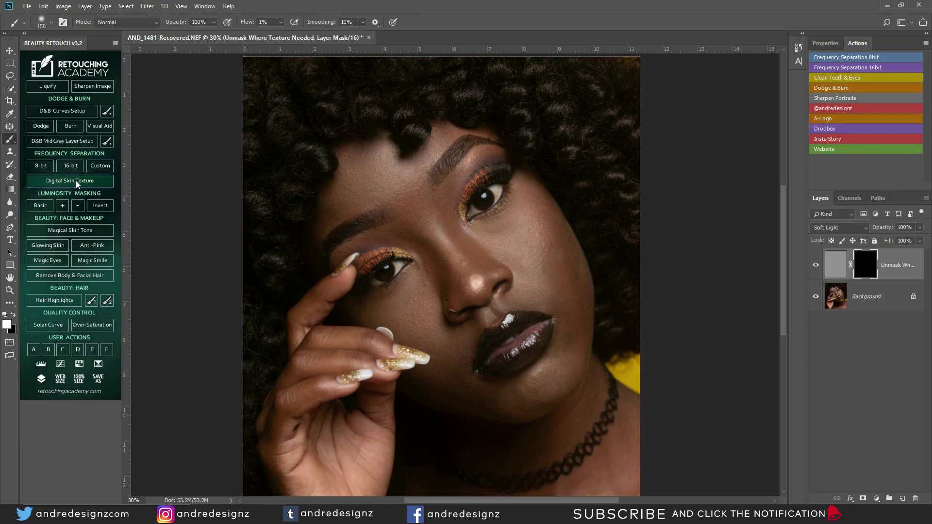
scroll(513, 237, "up", 2)
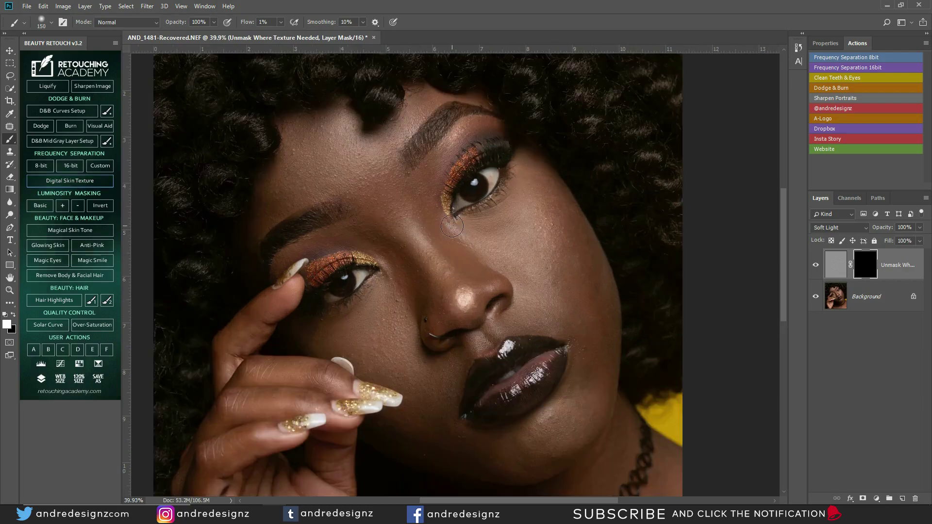
scroll(452, 226, "up", 4)
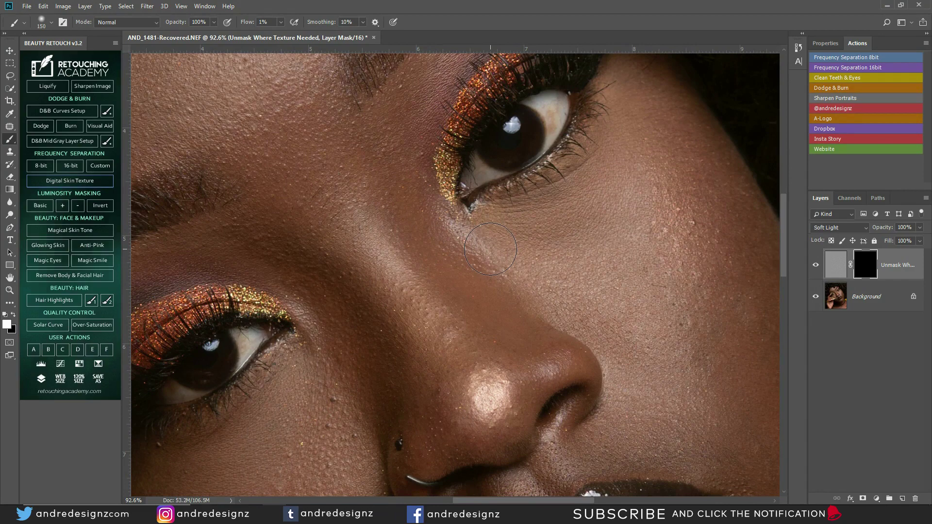
scroll(490, 249, "down", 5)
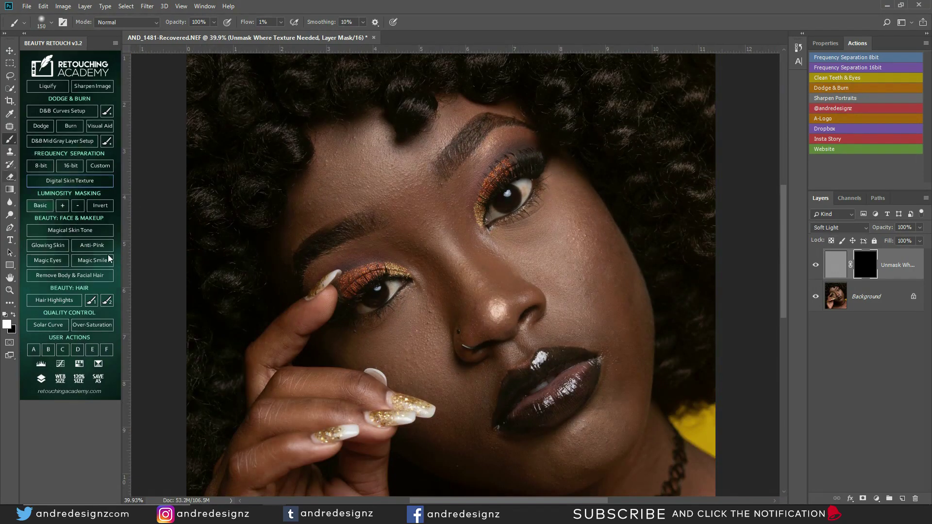
scroll(461, 266, "up", 5)
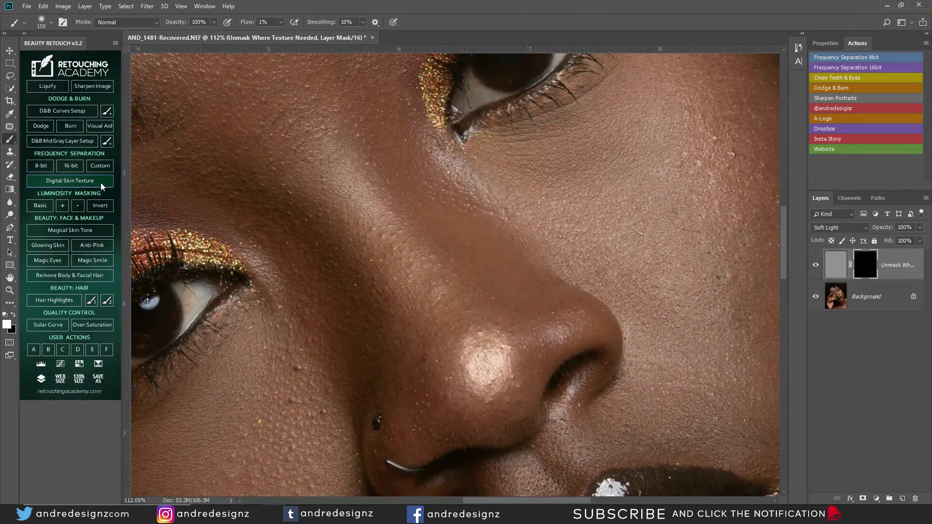
left_click(281, 22)
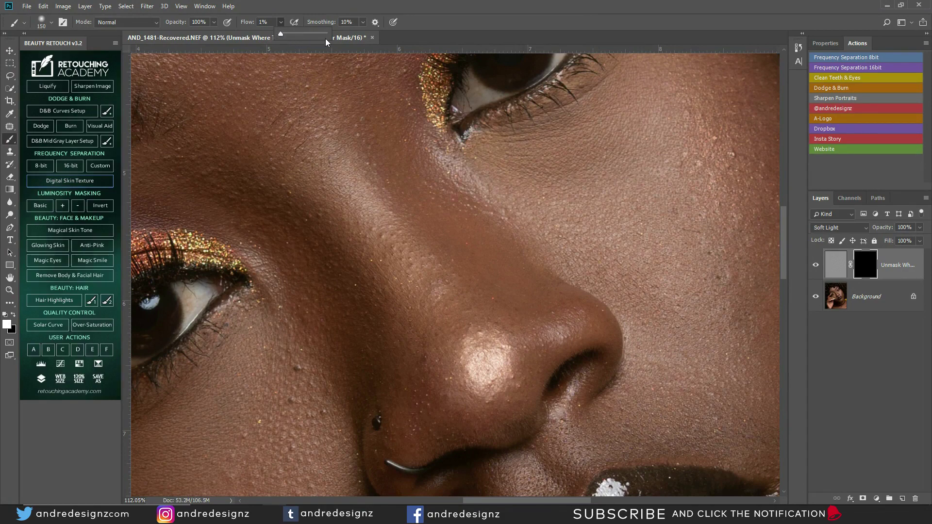
left_click_drag(280, 34, 326, 34)
left_click(817, 265)
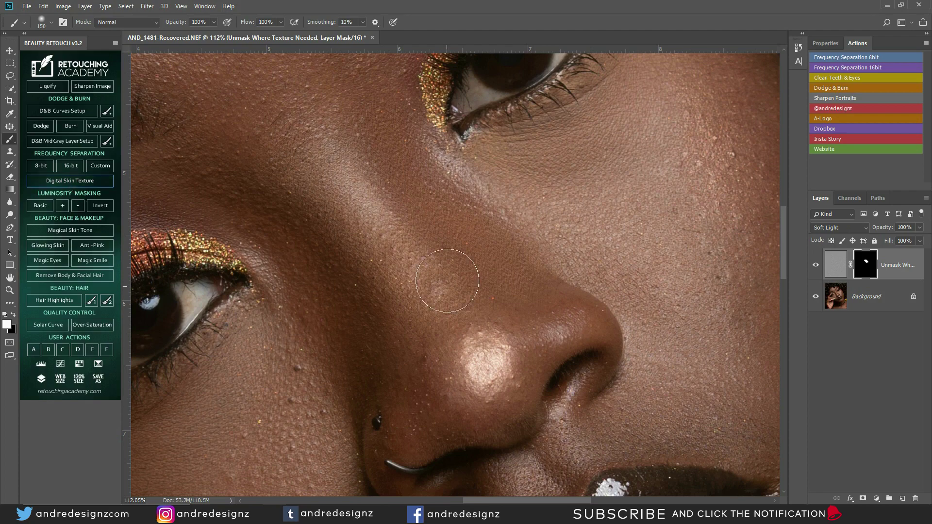
Step: Delete the skin texture layer above the Background
scroll(483, 270, "down", 6)
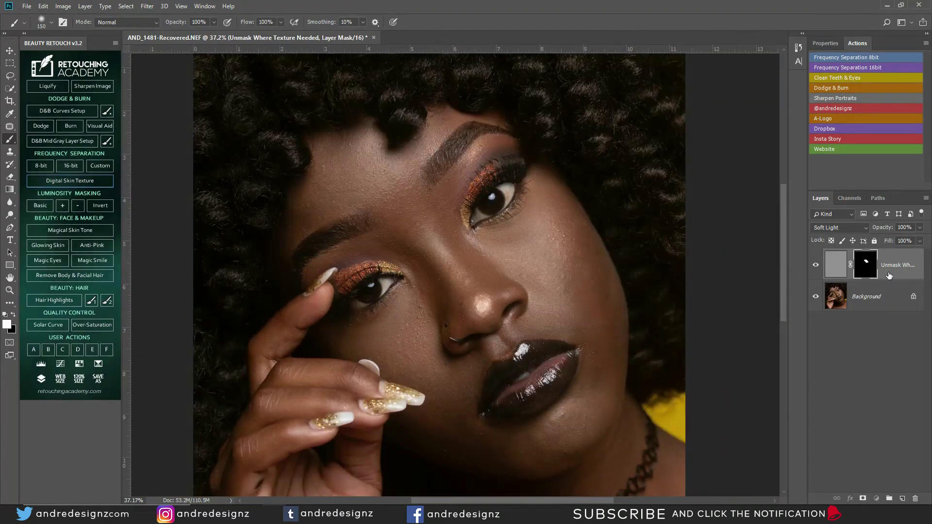
key("ctrl+e")
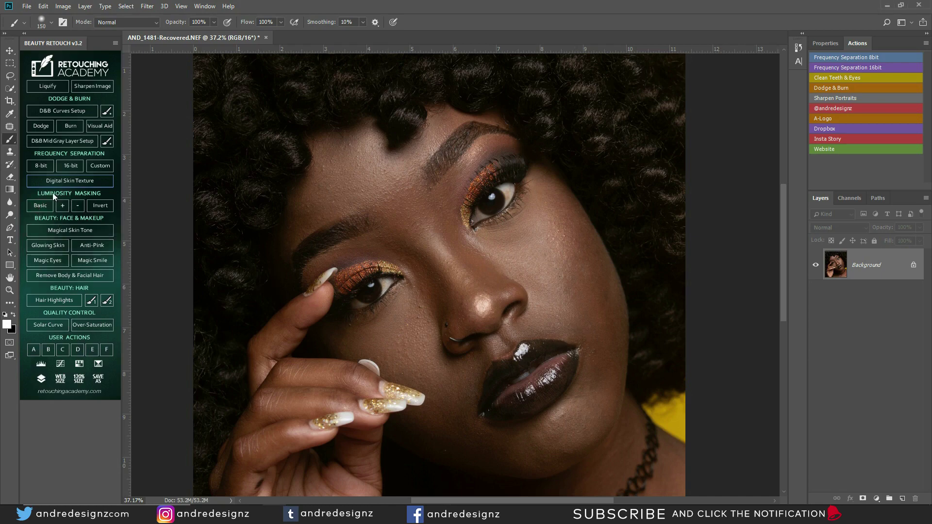
Step: Load the Basic luminosity mask as a selection of the portrait's highlights, and examine the selected areas
left_click(41, 209)
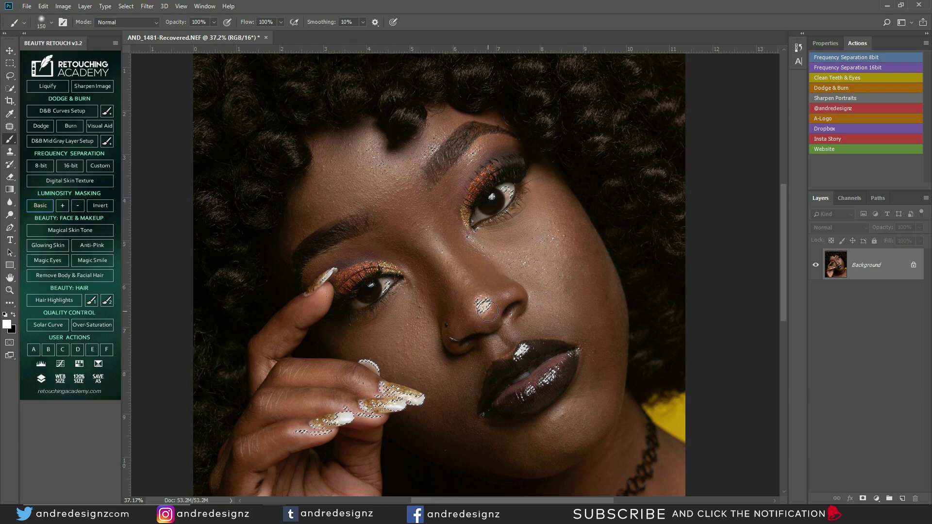
scroll(445, 277, "up", 3)
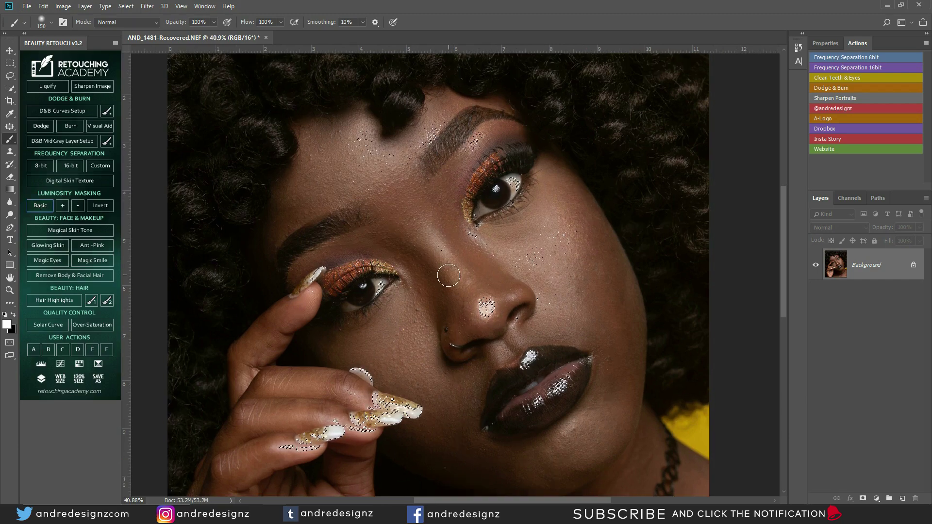
scroll(455, 282, "down", 2)
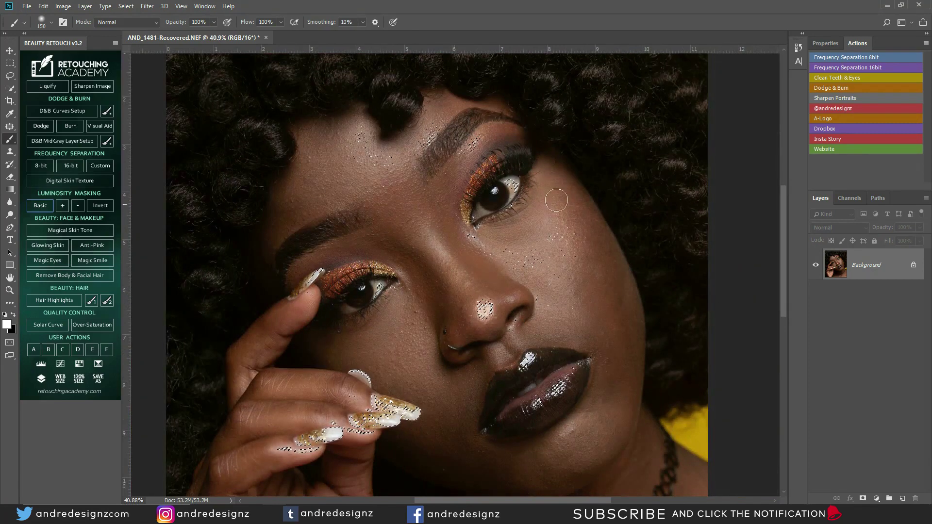
Step: Revert the image history to the Delete Layer state, before the luminosity selection was loaded
left_click(797, 47)
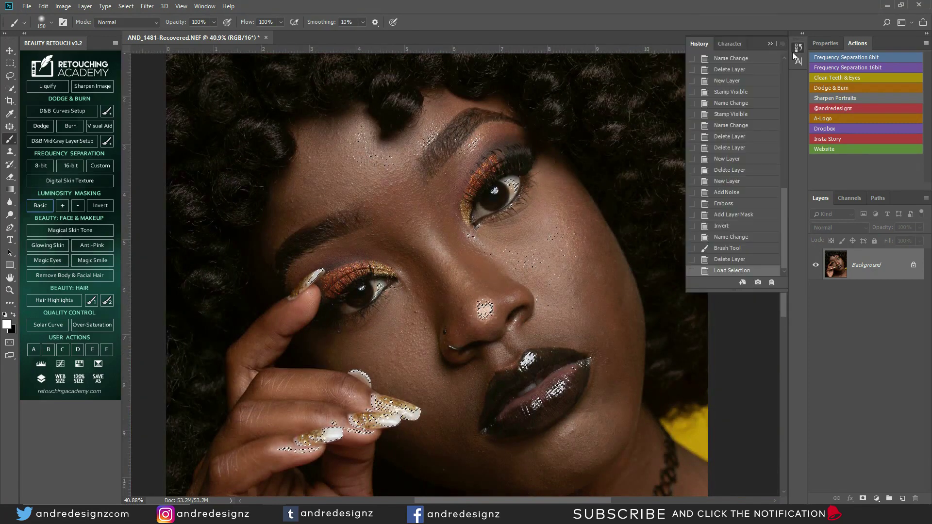
left_click(731, 248)
left_click(735, 260)
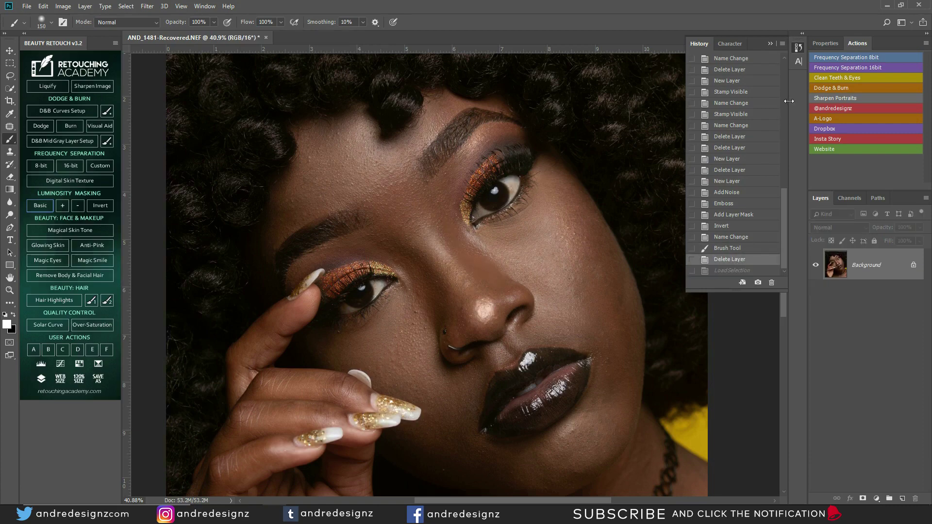
left_click(770, 44)
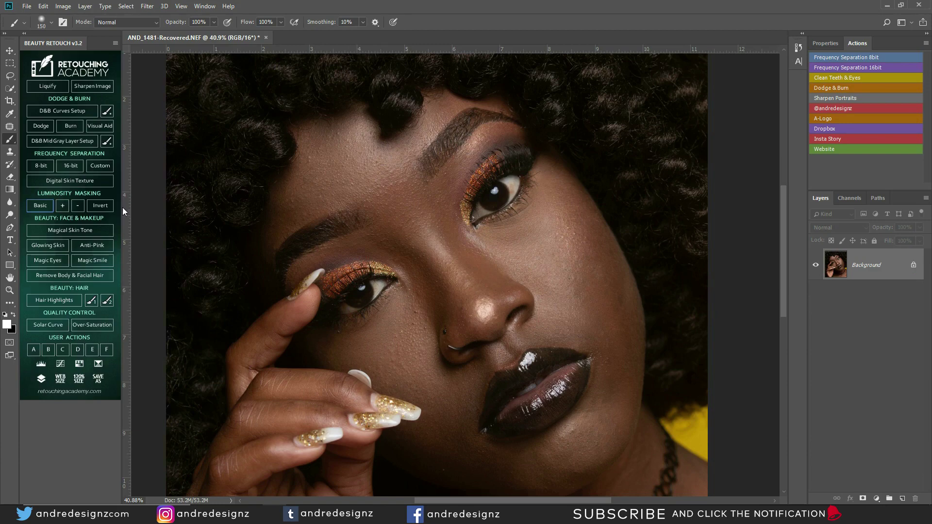
Step: Load the Basic luminosity mask as a selection of the portrait's highlights, and try narrowing it
left_click(46, 205)
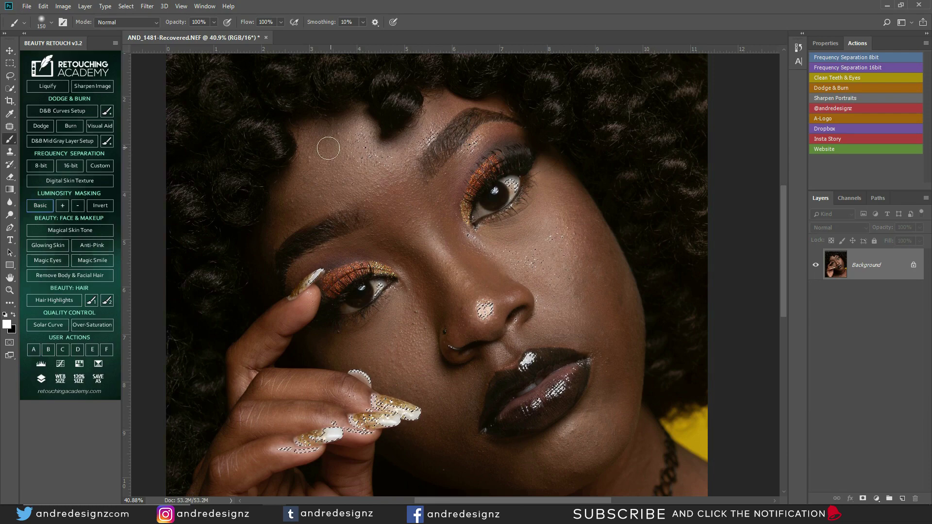
left_click(75, 205)
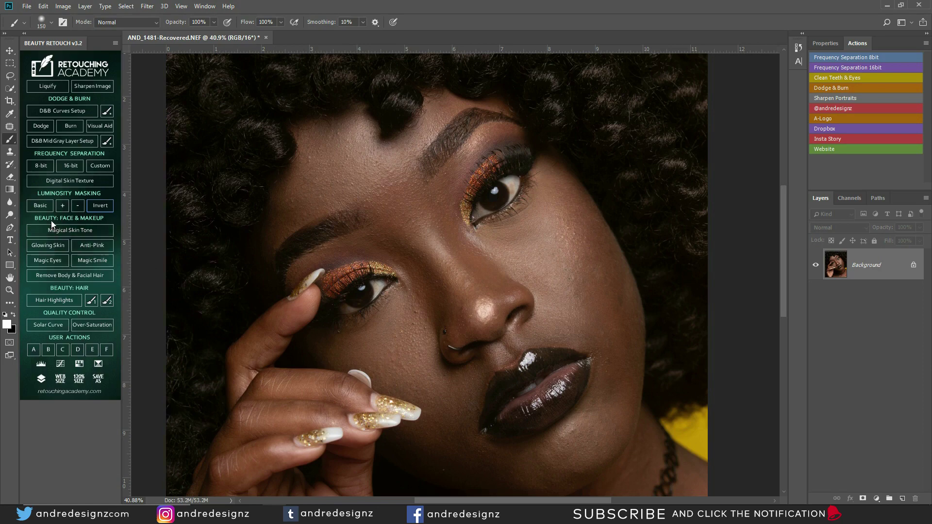
Step: Add the Magical Skin Tone effect, revealing it over the face by painting white on the Skin Color mask, at 71% group opacity
left_click(74, 231)
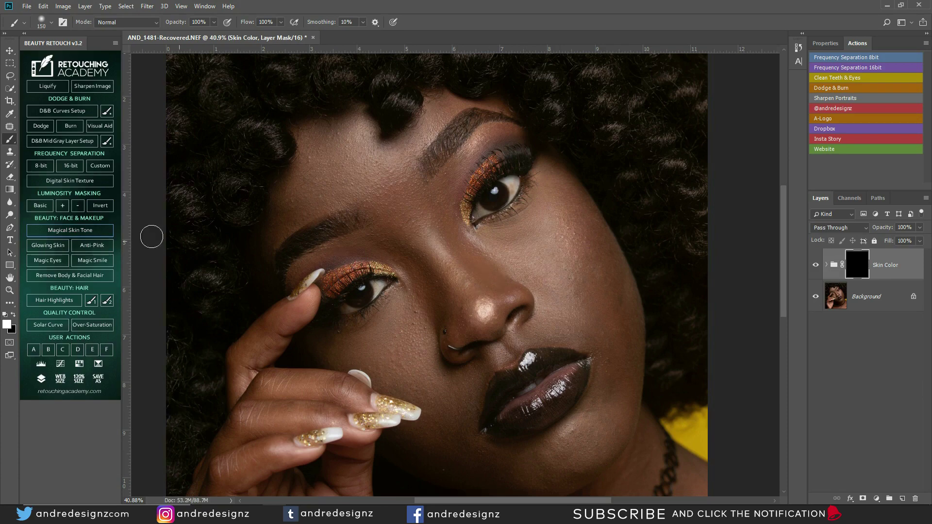
left_click(109, 115)
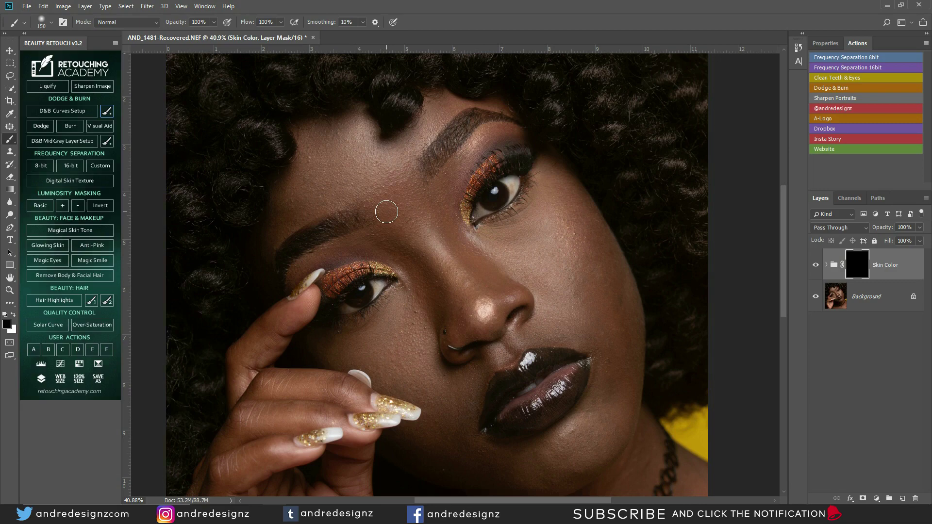
key("x")
mouse_move(422, 257)
left_mouse_down()
mouse_move(465, 297)
mouse_move(445, 265)
mouse_move(478, 312)
mouse_move(389, 191)
mouse_move(447, 269)
left_mouse_up()
mouse_move(608, 432)
left_mouse_down()
mouse_move(615, 316)
mouse_move(631, 343)
mouse_move(616, 277)
mouse_move(572, 193)
left_mouse_up()
mouse_move(454, 183)
left_mouse_down()
mouse_move(437, 208)
mouse_move(409, 187)
mouse_move(436, 162)
mouse_move(473, 154)
left_mouse_up()
mouse_move(447, 460)
left_mouse_down()
mouse_move(487, 448)
mouse_move(493, 402)
left_mouse_up()
left_click_drag(919, 227, 895, 242)
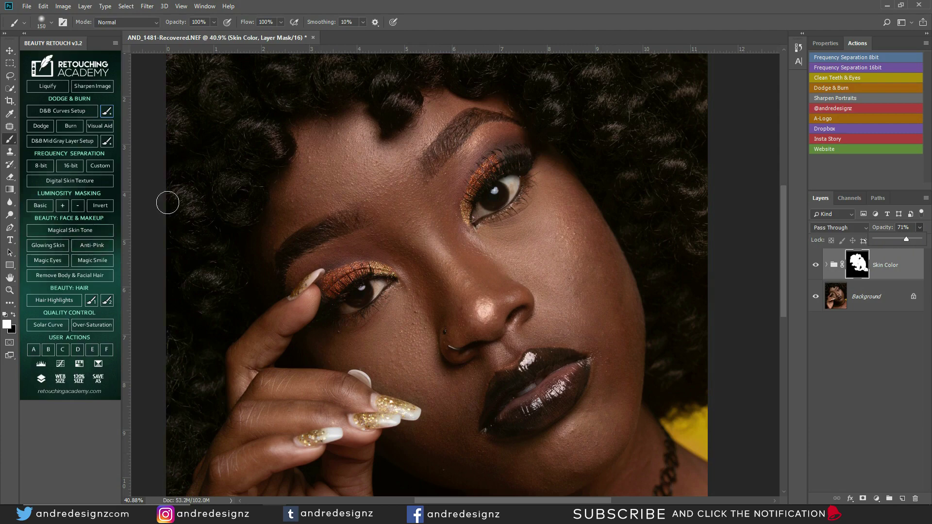
Step: Delete the Skin Color group above the Background
left_click(874, 278)
key("Delete")
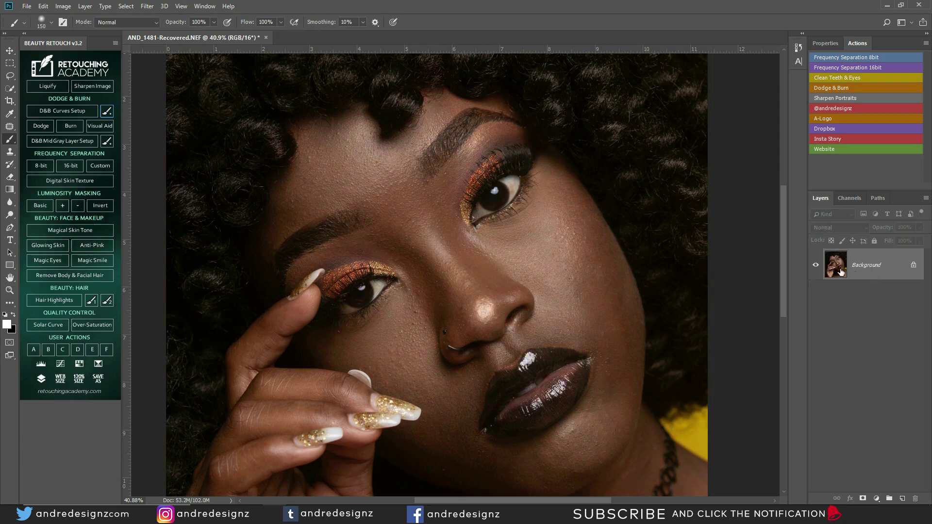
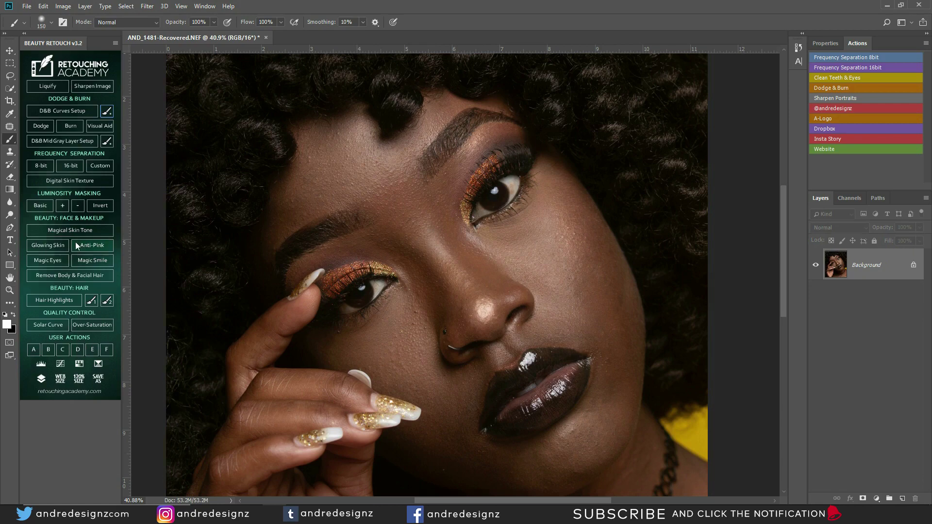
Step: Add a fresh Magical Skin Tone group and set its Midtones & Highlights fill color to dark red
left_click(78, 231)
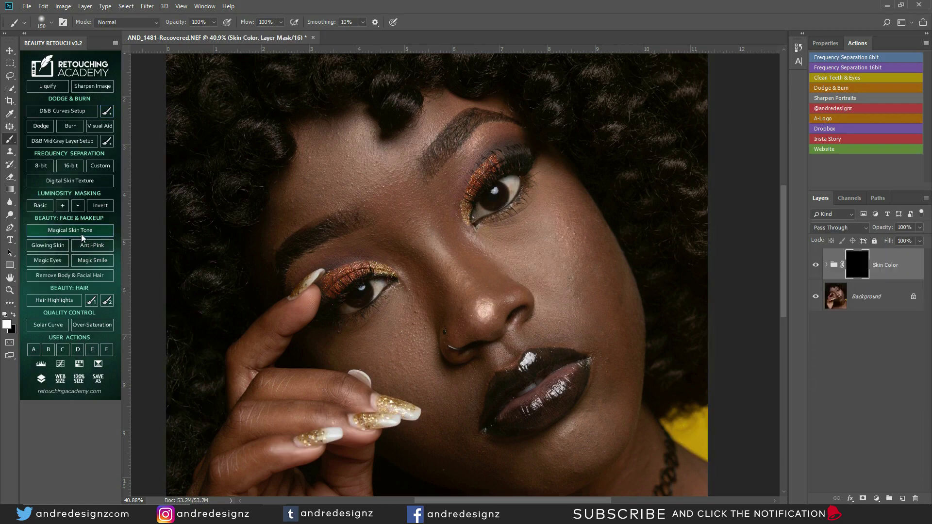
left_click(826, 265)
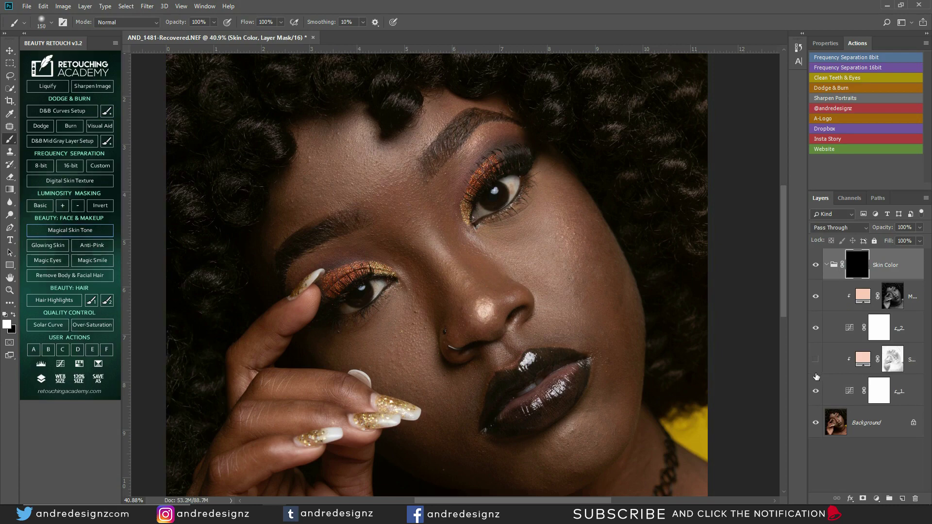
left_click(908, 263)
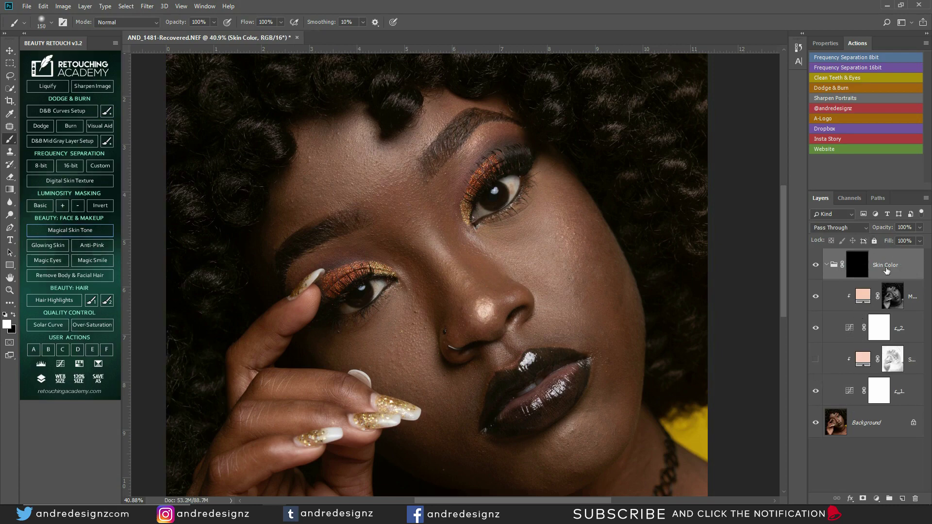
double_click(862, 300)
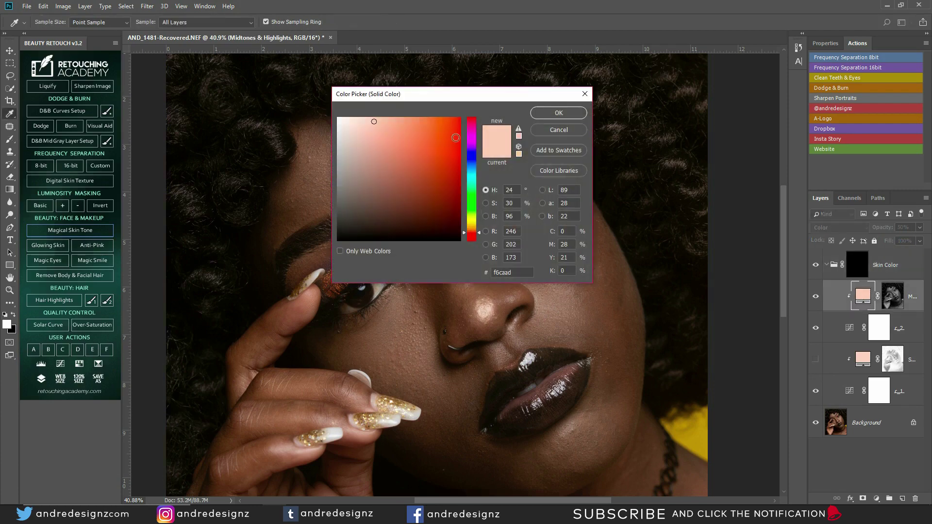
left_click(451, 211)
left_click(558, 113)
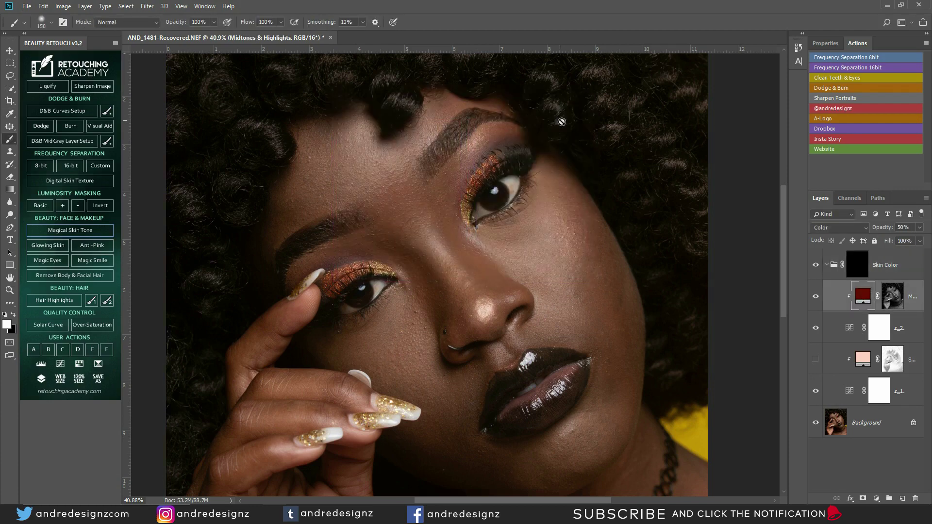
Step: Reveal the dark red tone over the face on the Skin Color mask with a size 500 white brush, and remove the group
left_click(862, 270)
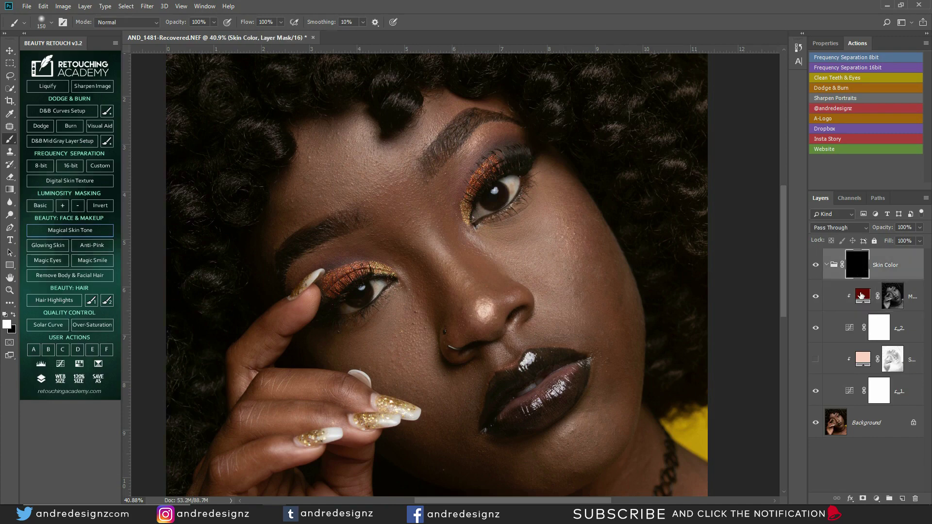
key("bracketright")
key("bracketright")
key("bracketright")
key("bracketright")
left_click_drag(544, 266, 374, 227)
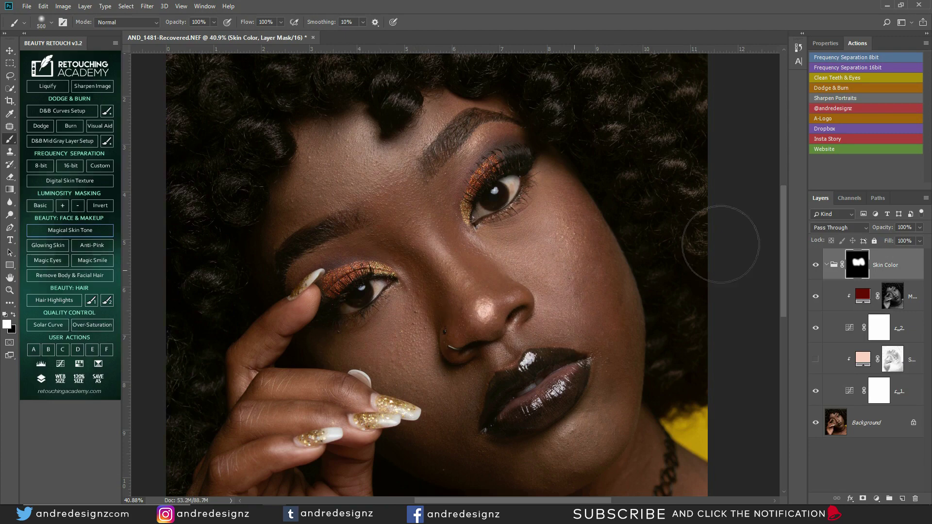
mouse_move(371, 192)
left_mouse_down()
mouse_move(383, 214)
mouse_move(341, 233)
mouse_move(338, 159)
mouse_move(310, 176)
mouse_move(294, 208)
mouse_move(389, 162)
mouse_move(445, 153)
mouse_move(512, 250)
mouse_move(541, 333)
mouse_move(495, 387)
mouse_move(432, 362)
mouse_move(398, 417)
mouse_move(378, 421)
mouse_move(353, 404)
mouse_move(617, 357)
left_mouse_up()
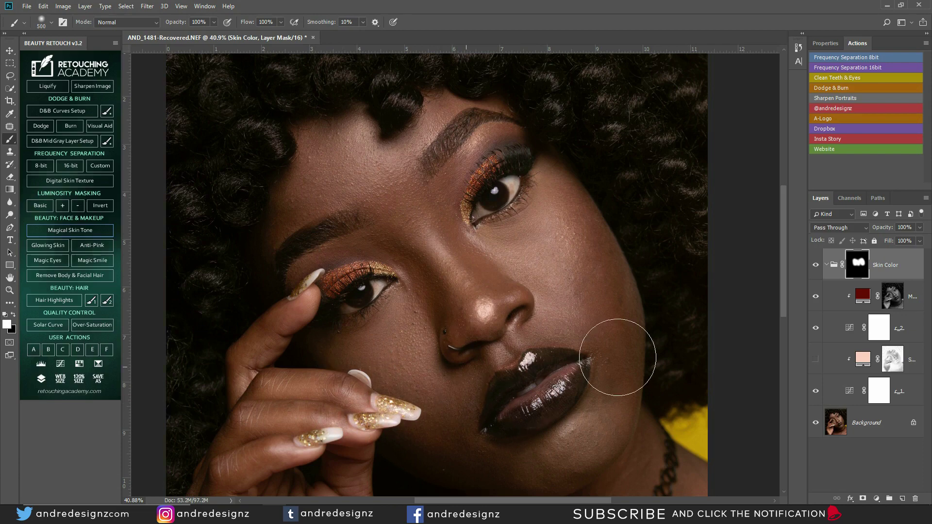
key("ctrl+shift+e")
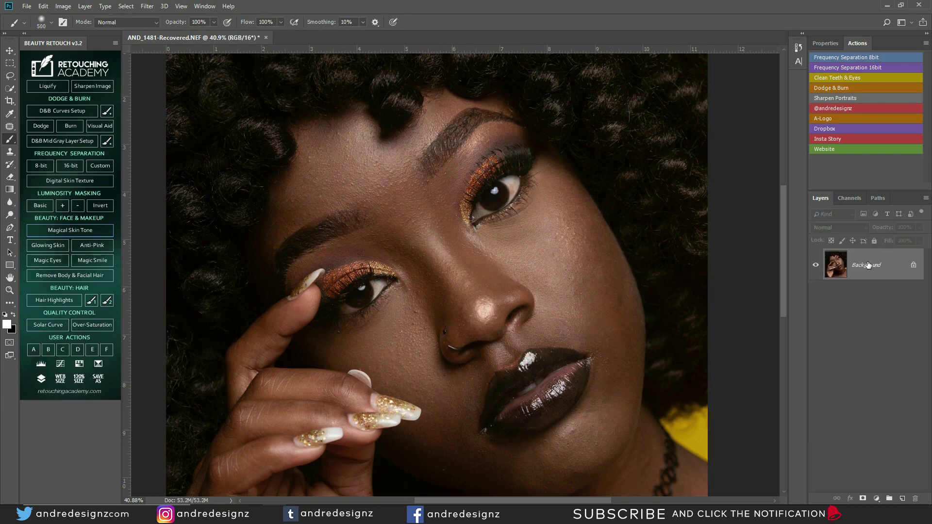
Step: Add the Glowing Skin effect and paint white on the Paint To Unmask Highlights mask over the forehead, face and hand
left_click(54, 246)
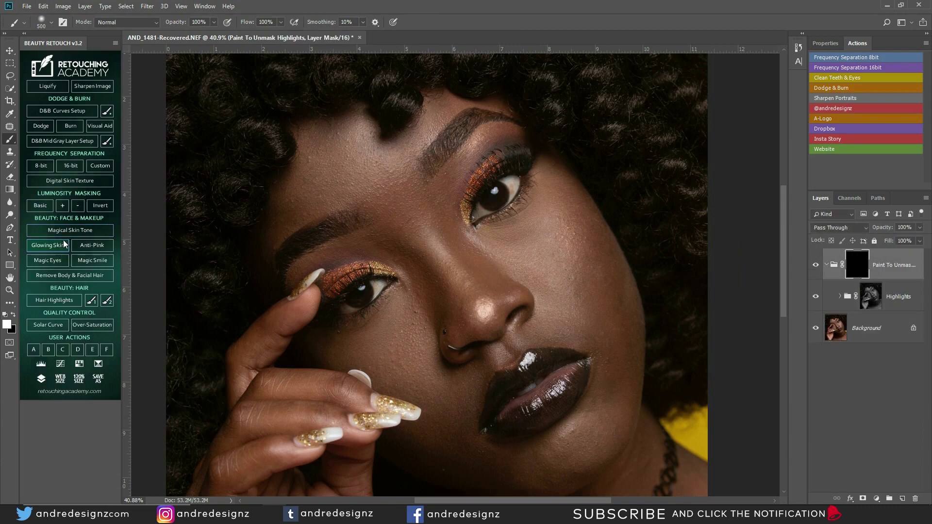
mouse_move(313, 181)
left_mouse_down()
mouse_move(358, 163)
mouse_move(353, 149)
mouse_move(334, 154)
mouse_move(285, 249)
left_mouse_up()
mouse_move(451, 183)
left_mouse_down()
mouse_move(442, 309)
mouse_move(494, 227)
mouse_move(548, 298)
mouse_move(580, 290)
mouse_move(609, 251)
mouse_move(624, 418)
mouse_move(509, 429)
mouse_move(335, 357)
mouse_move(337, 376)
mouse_move(444, 332)
mouse_move(424, 356)
left_mouse_up()
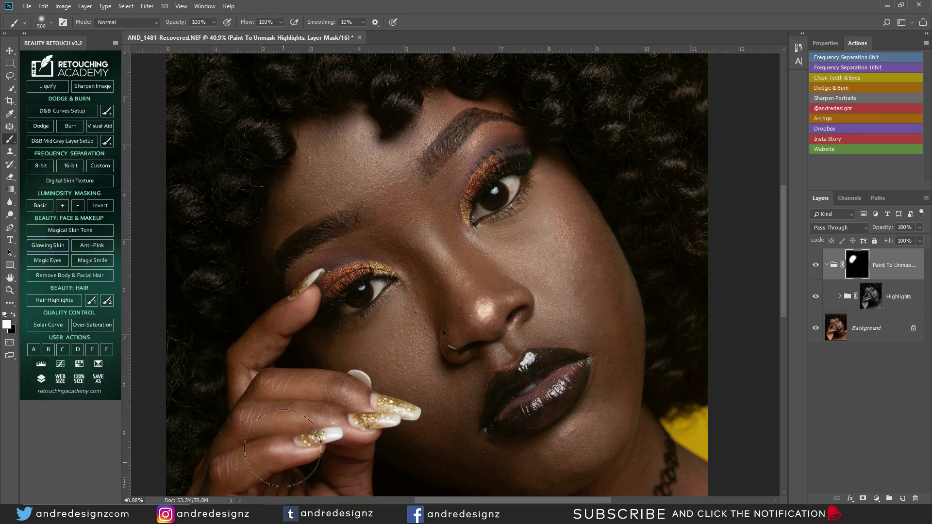
Step: Compare the portrait with and without the Glowing Skin effect by toggling the Paint To Unmask Highlights group's visibility
left_click(815, 266)
left_click(816, 266)
left_click(815, 267)
left_click(815, 266)
left_click(815, 268)
left_click(815, 267)
left_click(815, 268)
left_click(815, 268)
left_click(815, 269)
left_click(816, 268)
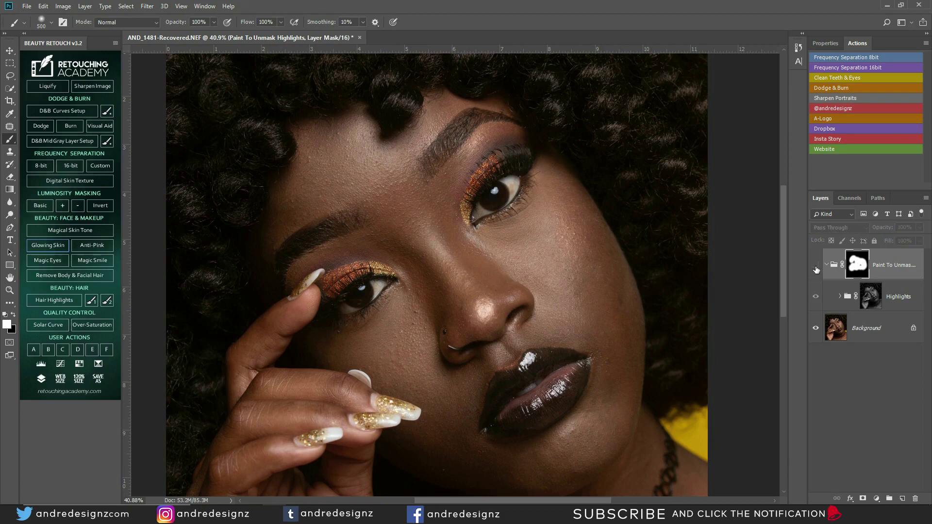
left_click(815, 269)
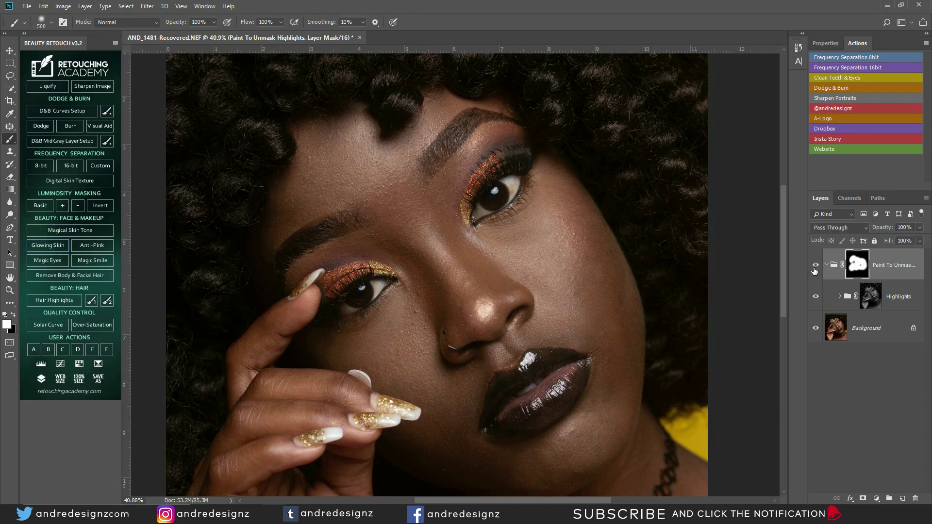
left_click(829, 266)
double_click(835, 300)
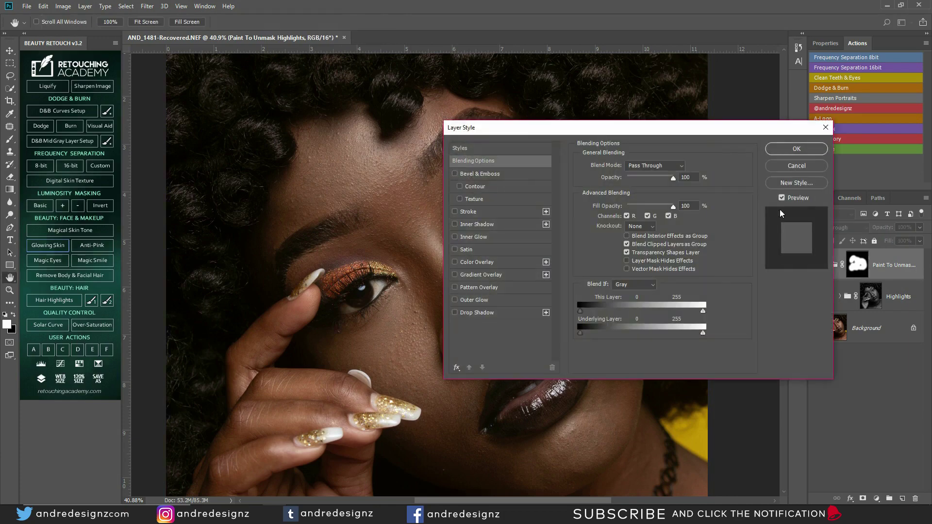
left_click(795, 166)
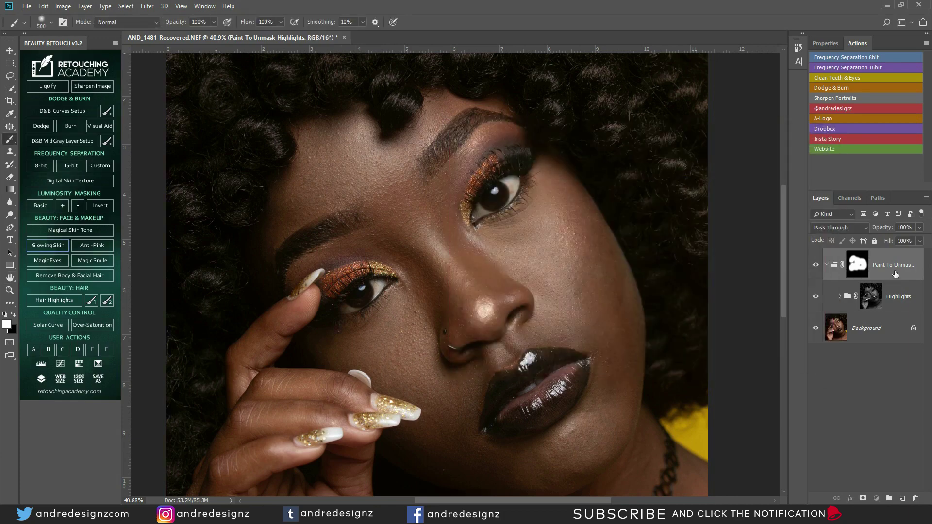
Step: Remove the Paint To Unmask Highlights group, leaving only the Background layer
key("Return")
key("BackSpace")
key("ctrl+shift+e")
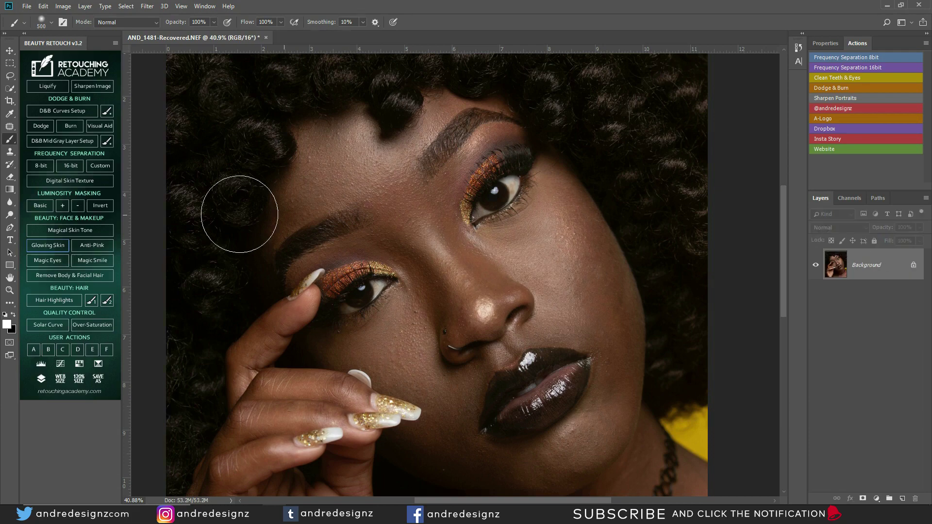
Step: Try the Anti-Pink adjustment on the portrait, toggling its visibility for comparison, and delete its layer
left_click(97, 246)
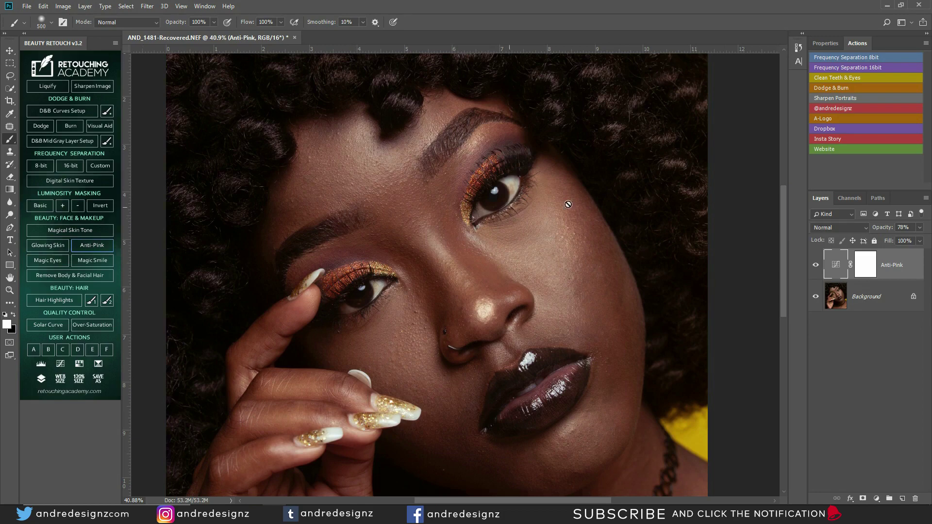
left_click(815, 266)
left_click(815, 266)
left_click(815, 265)
left_click(815, 266)
key("Delete")
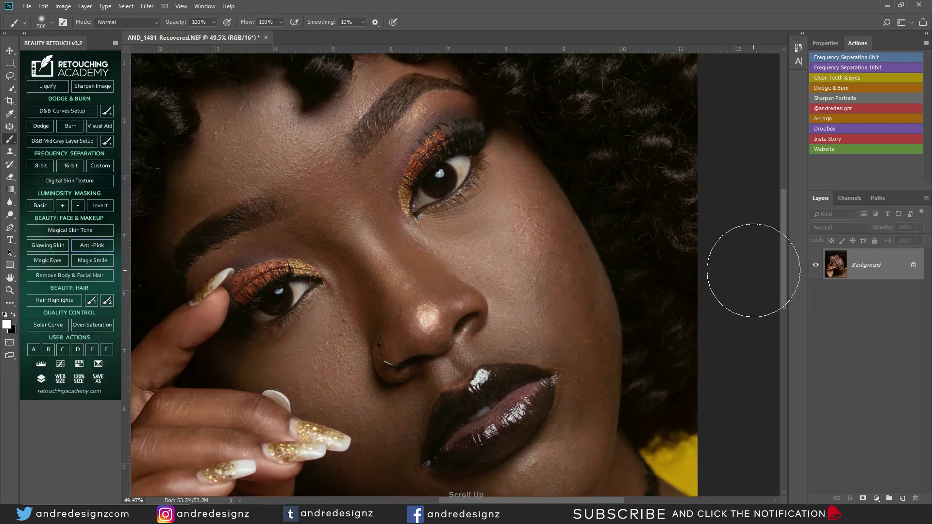
Step: Add the Magic Eyes | Enlighten group to the portrait and expand it so its full layer names can be read
scroll(754, 265, "up", 2)
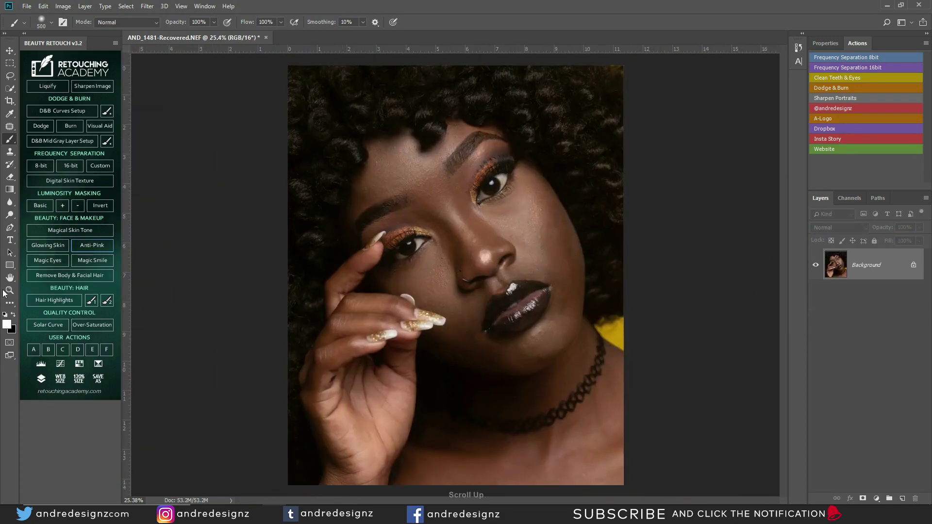
left_click(54, 259)
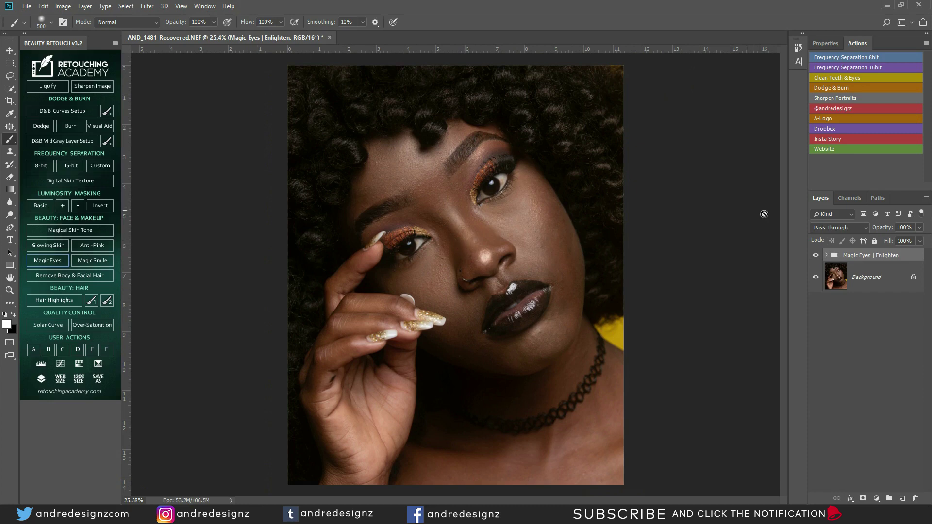
left_click(828, 256)
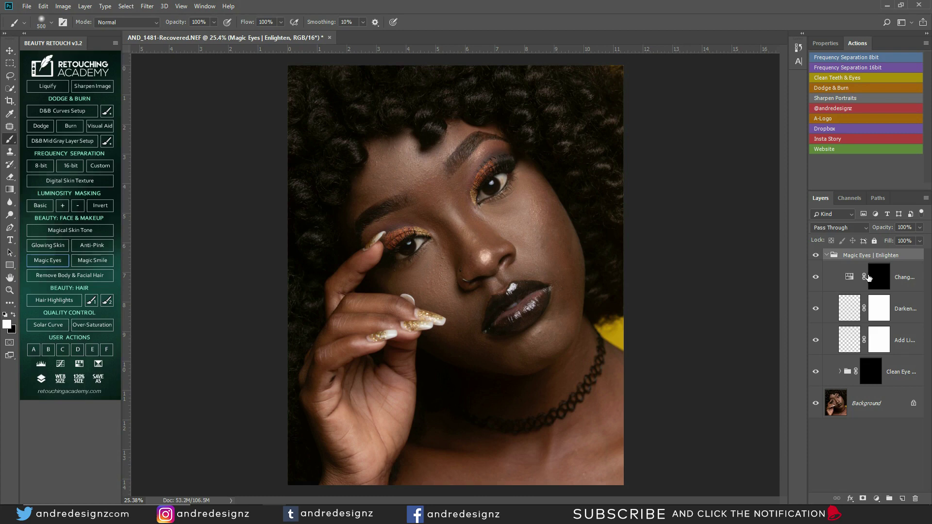
left_click_drag(807, 280, 733, 280)
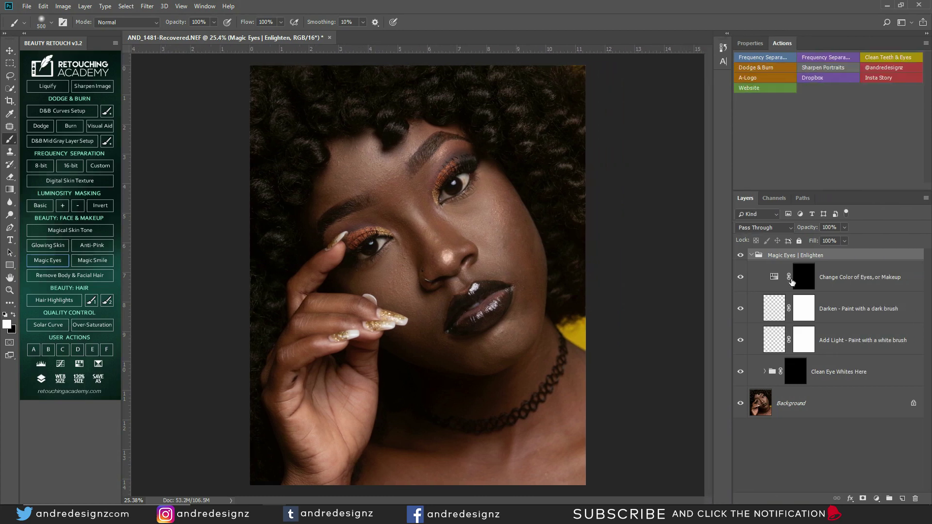
Step: Paint white over the face on the Change Color of Eyes, or Makeup mask to reveal its color tint
left_click(806, 280)
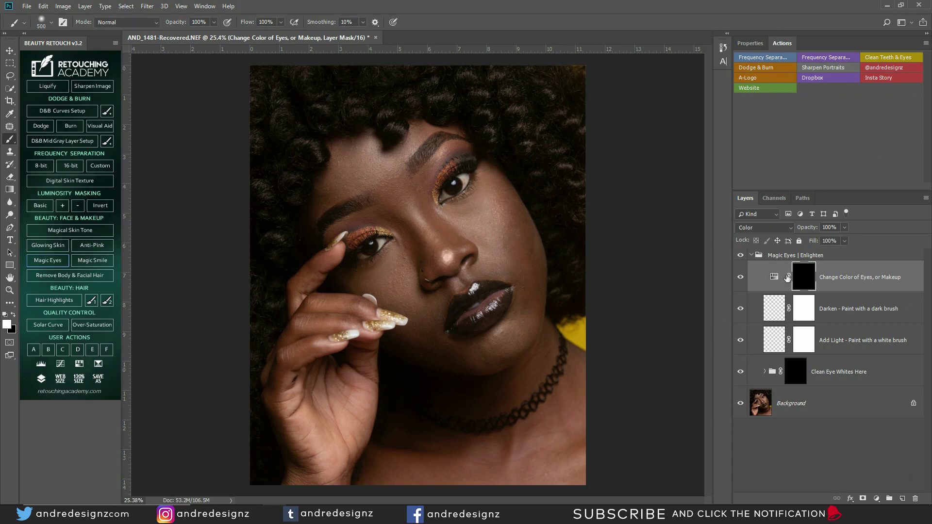
mouse_move(461, 213)
left_mouse_down()
mouse_move(518, 270)
mouse_move(520, 242)
mouse_move(527, 297)
mouse_move(480, 362)
left_mouse_up()
mouse_move(412, 313)
left_mouse_down()
mouse_move(436, 311)
mouse_move(388, 325)
mouse_move(362, 258)
mouse_move(412, 155)
mouse_move(483, 189)
mouse_move(352, 214)
mouse_move(364, 310)
mouse_move(462, 351)
mouse_move(504, 344)
left_mouse_up()
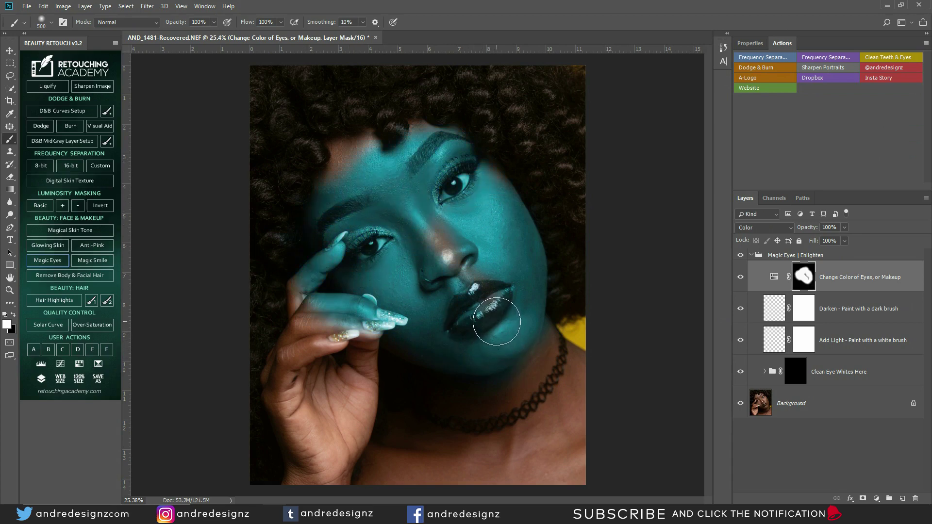
Step: Undo the painting on the Change Color of Eyes, or Makeup mask
key("super")
key("super")
key("ctrl+z")
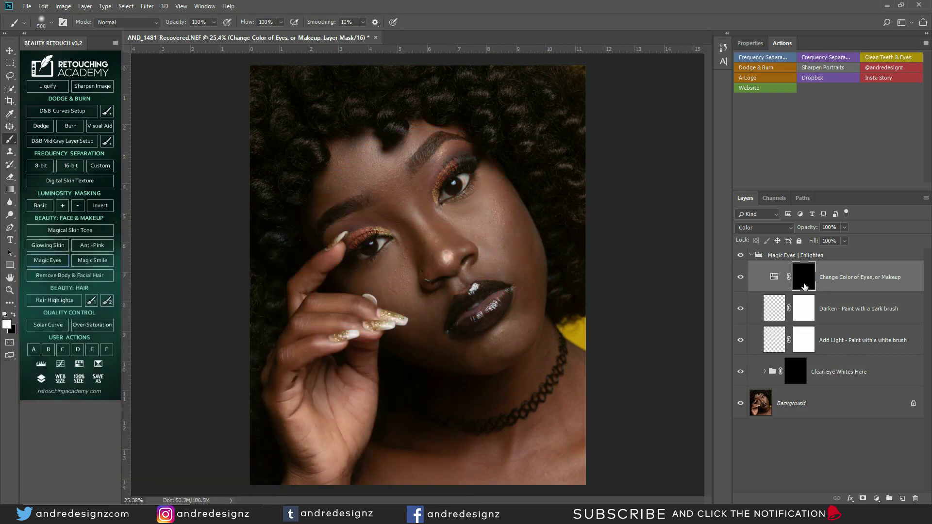
Step: Shift the hue of the Change Color of Eyes, or Makeup adjustment toward green
left_click(775, 277)
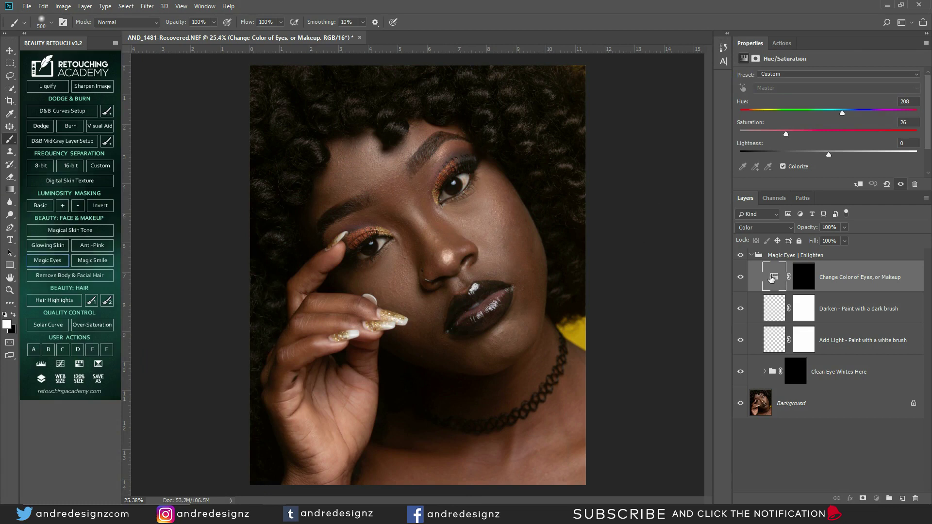
left_click(807, 280)
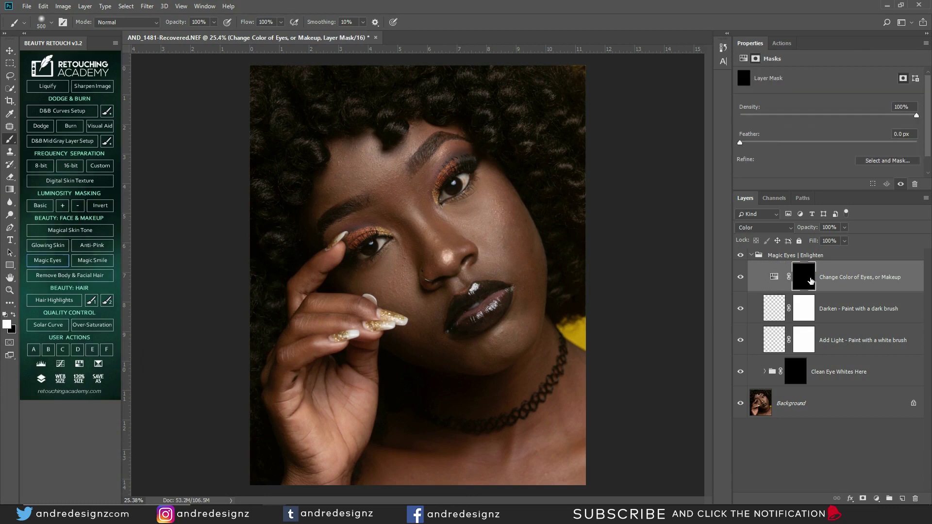
left_click(771, 281)
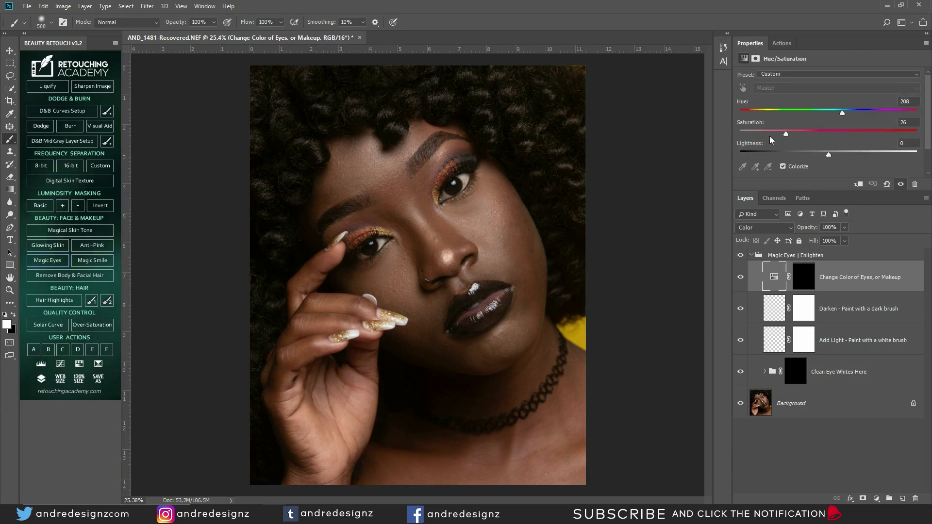
left_click_drag(842, 112, 787, 112)
Step: Paint a white test stroke across the face on the Change Color of Eyes, or Makeup mask and undo it
left_click(806, 280)
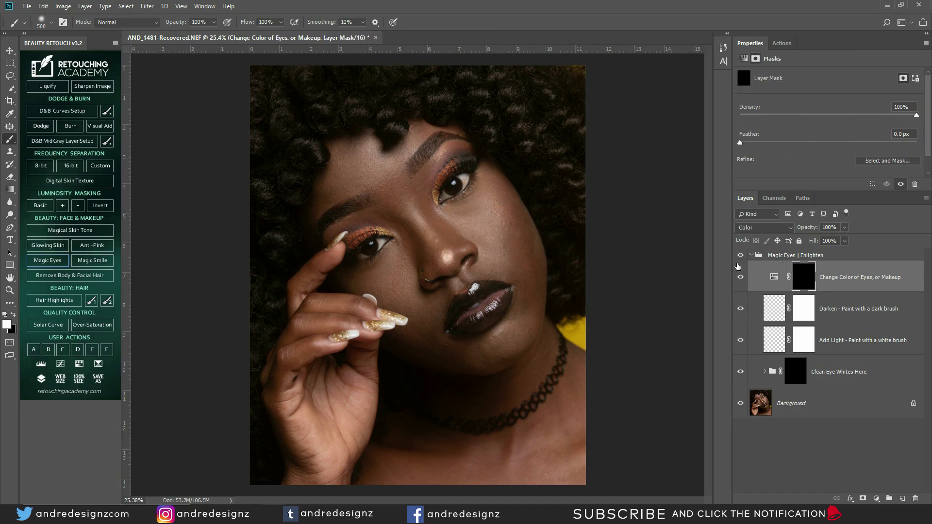
mouse_move(459, 214)
left_mouse_down()
mouse_move(523, 287)
mouse_move(519, 313)
mouse_move(467, 365)
mouse_move(406, 252)
mouse_move(400, 269)
mouse_move(348, 281)
mouse_move(349, 174)
mouse_move(419, 163)
mouse_move(489, 205)
mouse_move(471, 170)
mouse_move(356, 323)
left_mouse_up()
key("ctrl+z")
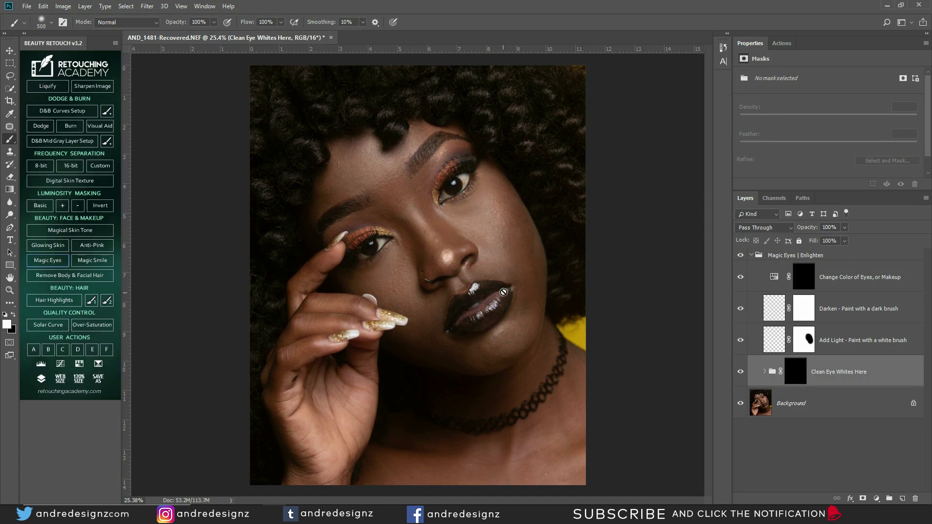
Step: Expand the Clean Eye Whites Here group and make its mask active, with the unobstructed eye in close view
scroll(491, 279, "up", 1)
scroll(491, 279, "up", 7)
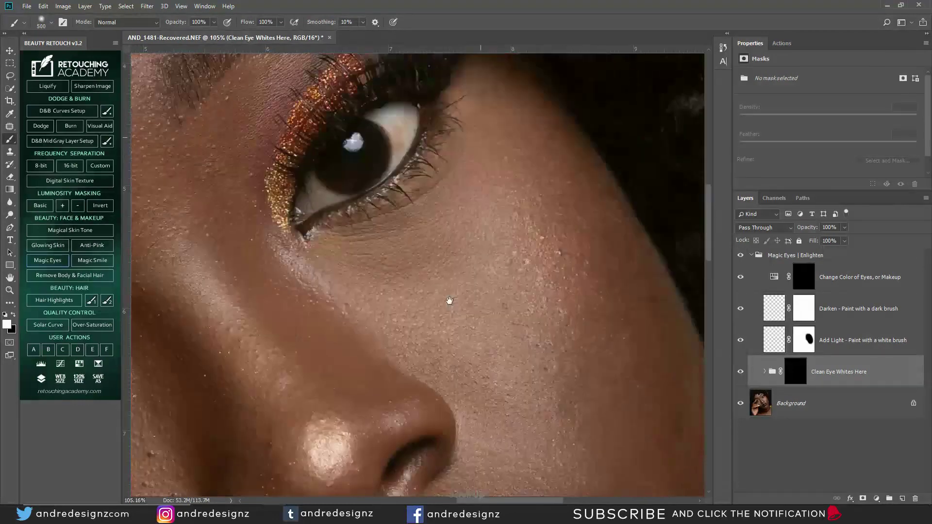
left_click_drag(450, 300, 425, 439)
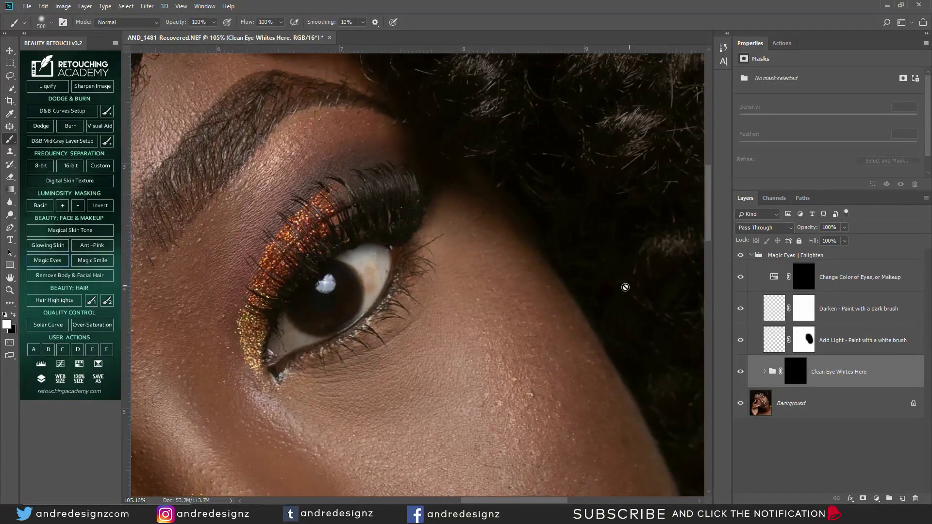
left_click(765, 372)
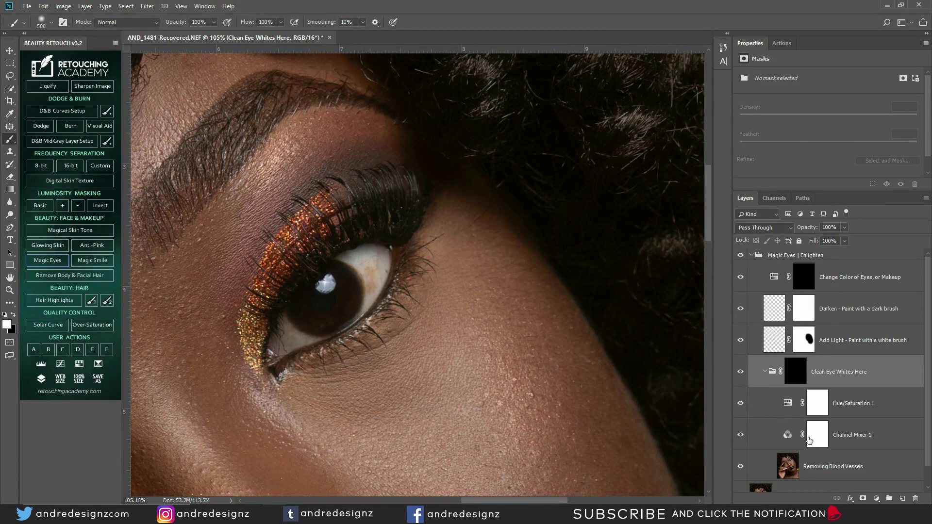
left_click(796, 375)
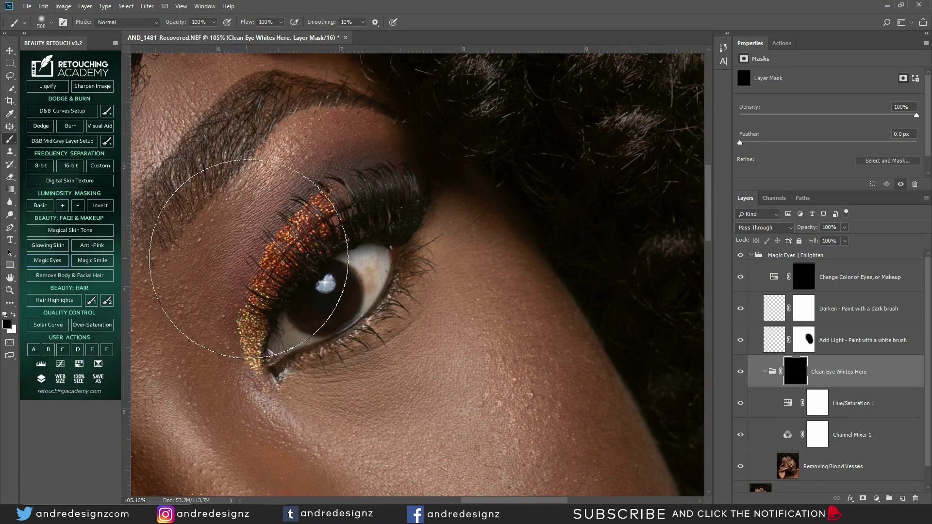
Step: Paint over the whites of the unobstructed eye on the Clean Eye Whites Here mask with a white 45 px brush
key("x")
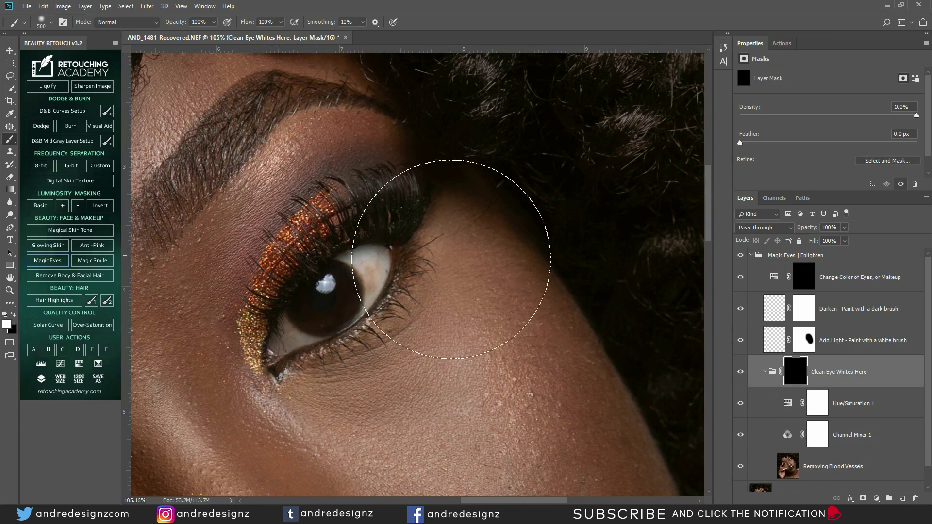
key("bracketleft")
key("bracketleft")
key("bracketleft")
key("bracketleft")
key("bracketleft")
key("bracketleft")
key("bracketleft")
key("bracketleft")
key("bracketleft")
key("bracketleft")
key("bracketleft")
key("bracketleft")
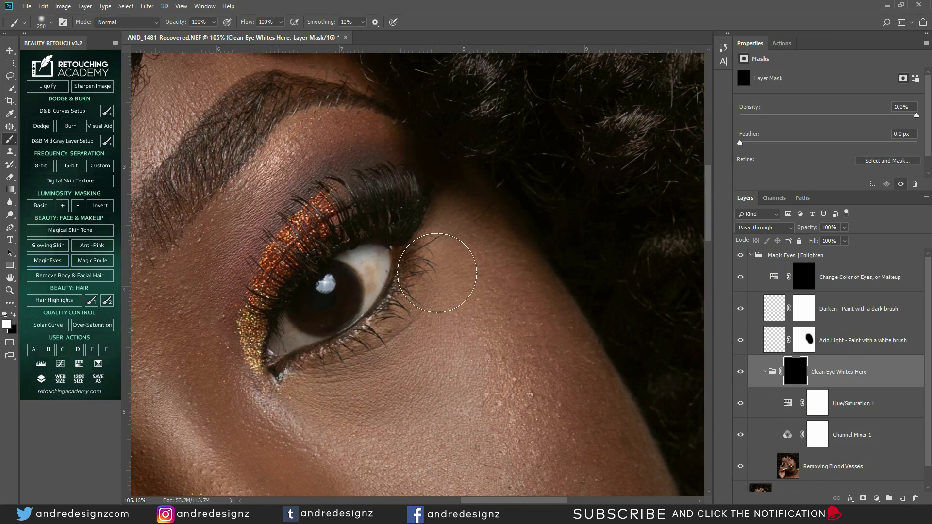
key("bracketleft")
key("bracketleft")
mouse_move(370, 279)
left_mouse_down()
mouse_move(379, 256)
mouse_move(381, 268)
mouse_move(350, 258)
mouse_move(376, 270)
left_mouse_up()
mouse_move(323, 335)
left_mouse_down()
mouse_move(272, 342)
mouse_move(284, 333)
mouse_move(288, 342)
mouse_move(306, 340)
mouse_move(276, 353)
mouse_move(282, 333)
mouse_move(319, 341)
left_mouse_up()
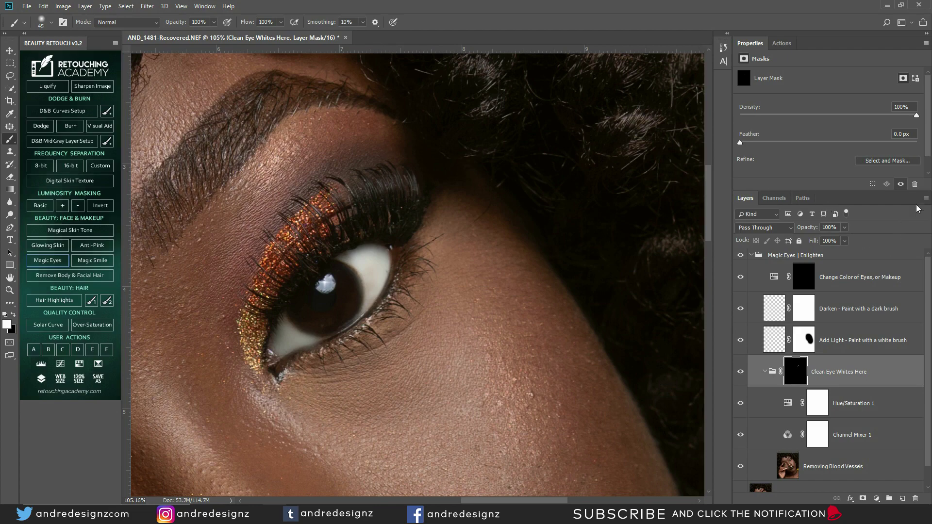
Step: Reduce the Clean Eye Whites Here group's opacity to 67% and paint white over the whites of the eye beside the raised finger
left_click(844, 228)
left_click(825, 239)
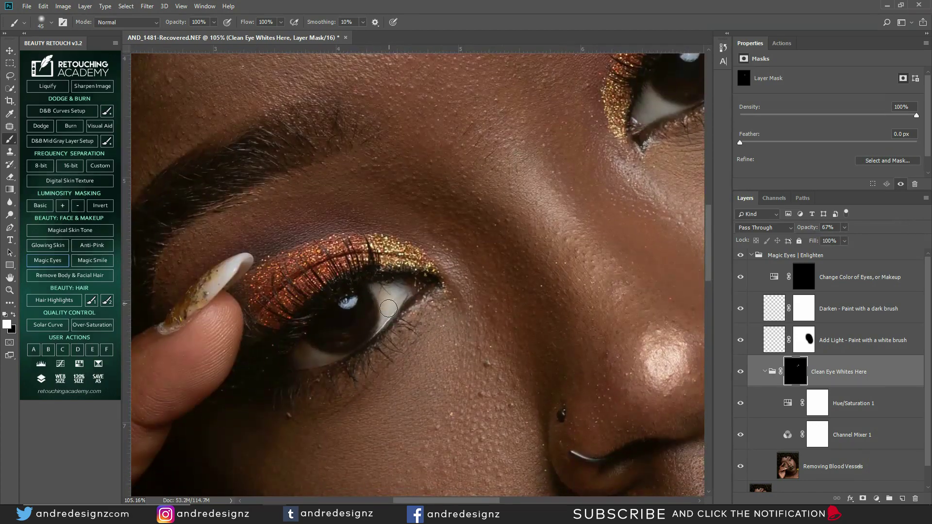
mouse_move(389, 309)
left_mouse_down()
mouse_move(382, 293)
mouse_move(343, 339)
mouse_move(297, 358)
mouse_move(312, 363)
left_mouse_up()
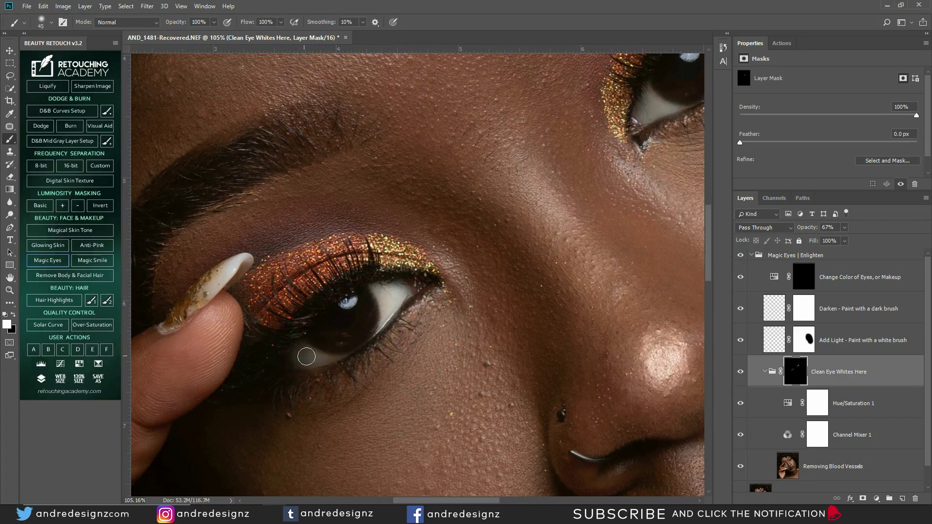
Step: Compare the portrait with and without the Clean Eye Whites Here group and examine the retouched eye whites up close
left_click_drag(433, 267, 357, 302)
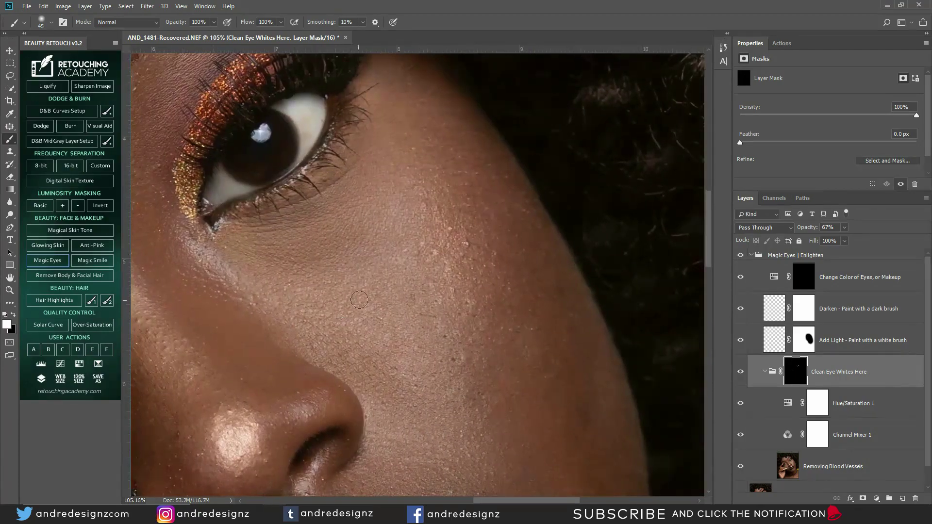
scroll(369, 299, "down", 5)
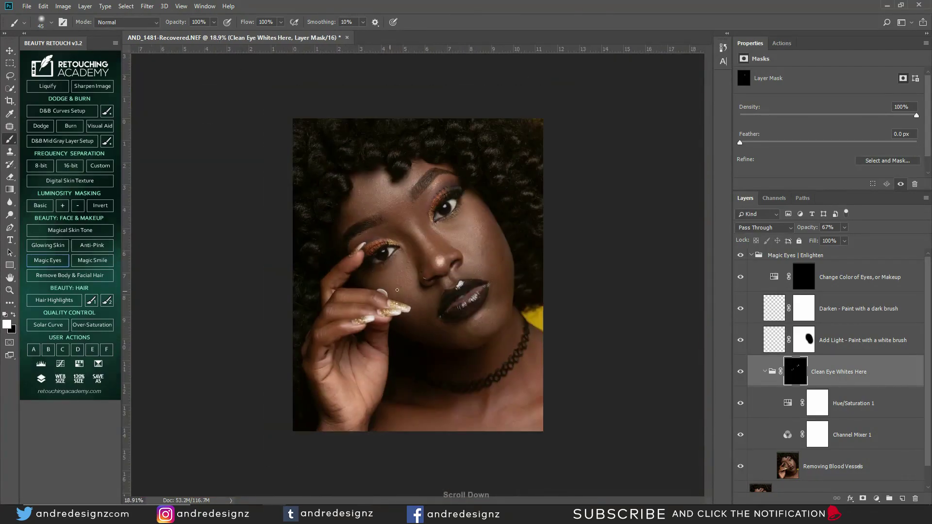
left_click(753, 364)
scroll(626, 308, "up", 3)
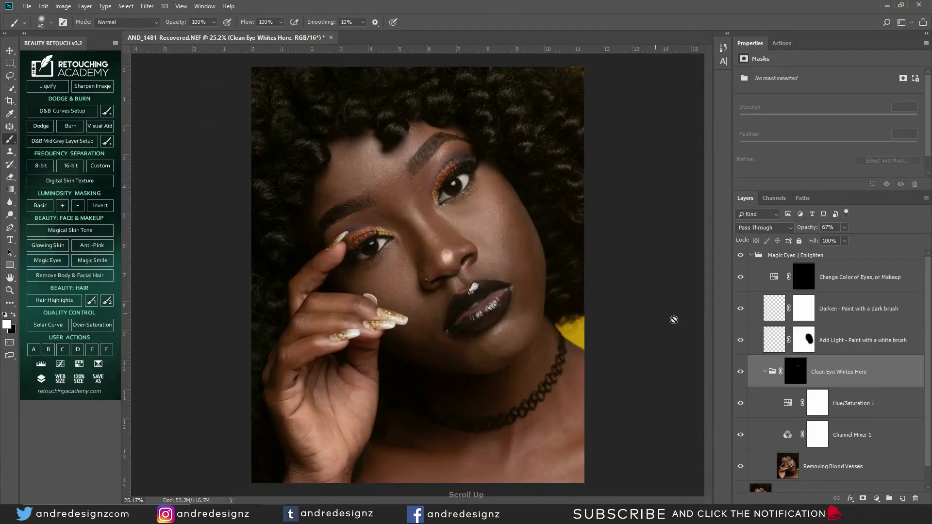
left_click(740, 372)
left_click(738, 374)
left_click(737, 375)
left_click(737, 375)
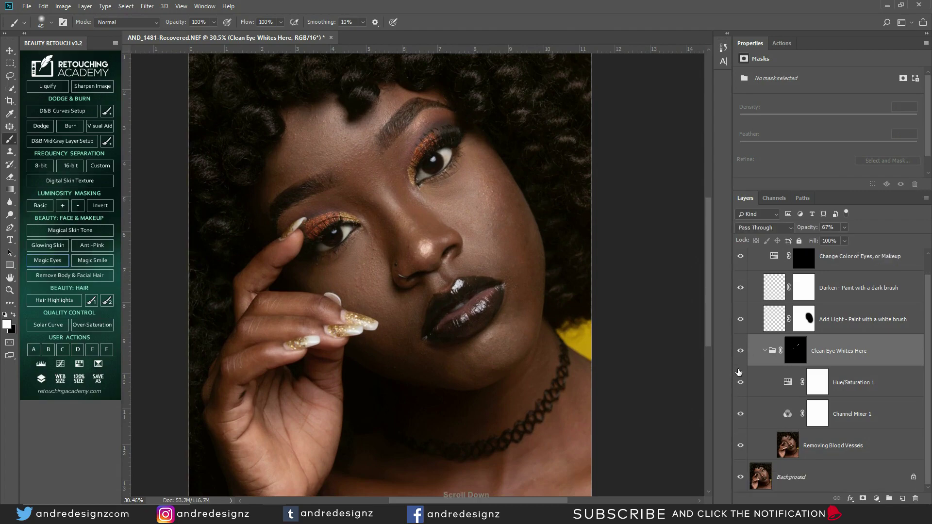
scroll(655, 329, "up", 3)
scroll(388, 117, "up", 4)
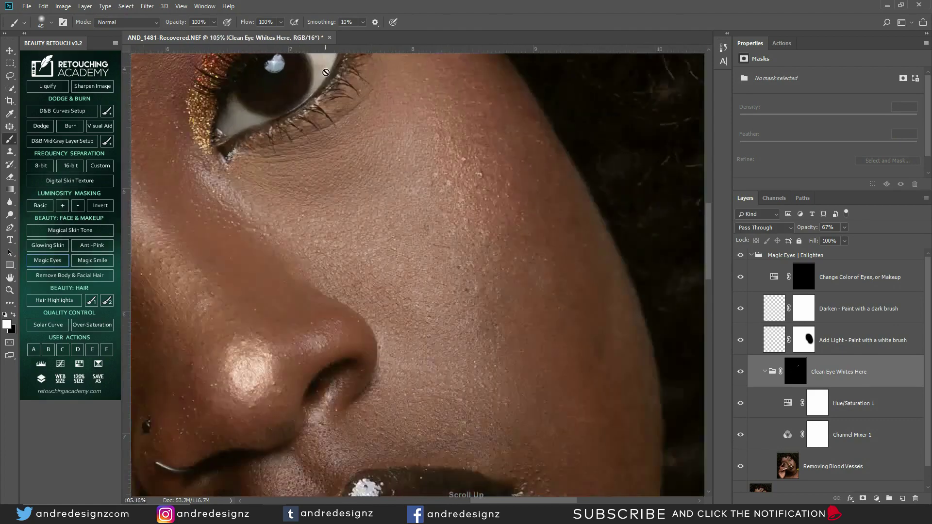
left_click_drag(374, 85, 311, 217)
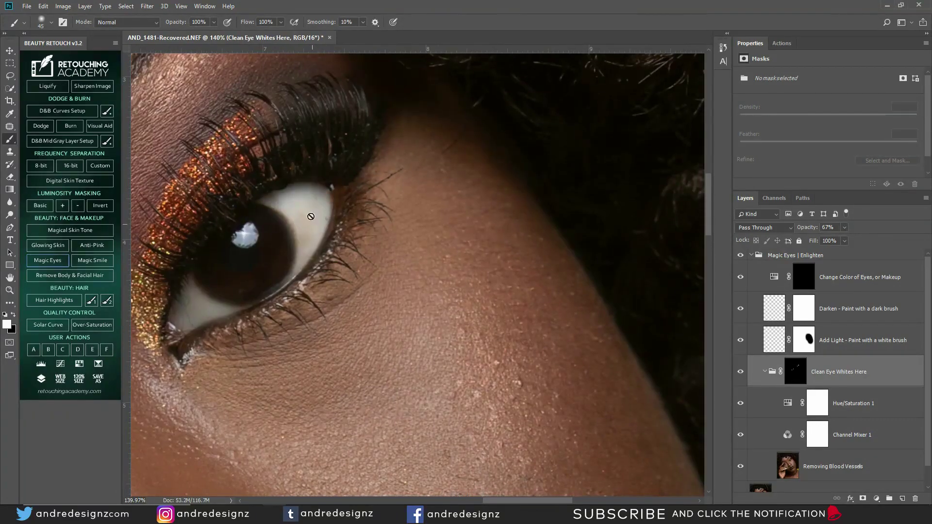
scroll(429, 306, "down", 6)
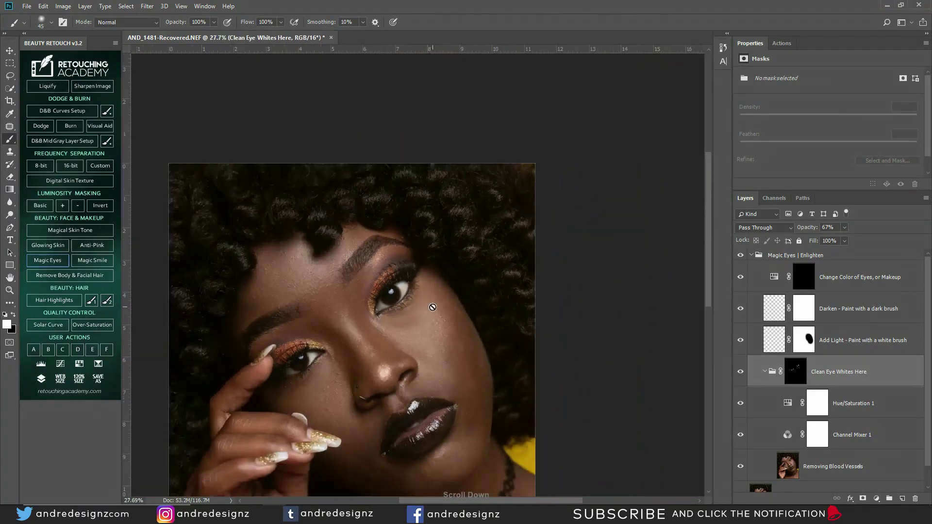
scroll(432, 309, "up", 1)
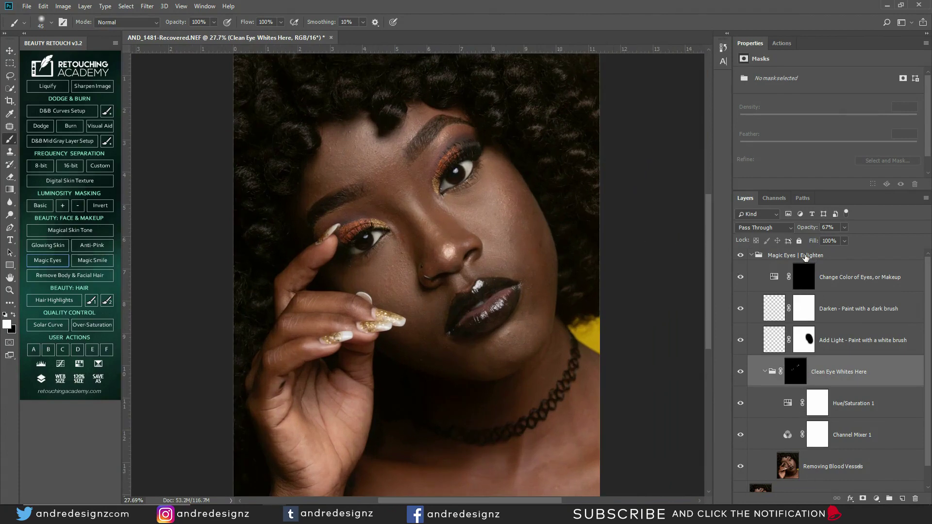
Step: Delete the Magic Eyes | Enlighten group and add the Magic Smile teeth-brightening group
left_click(803, 258)
key("Delete")
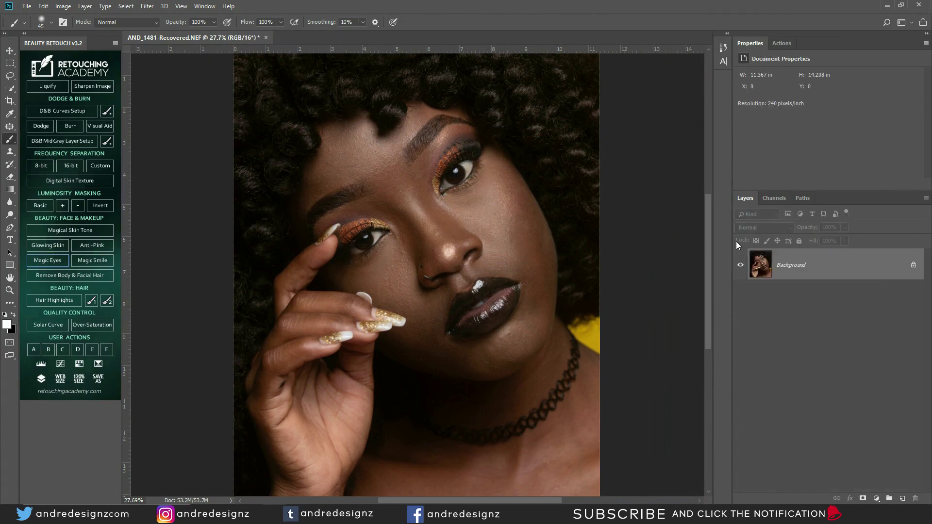
left_click(98, 260)
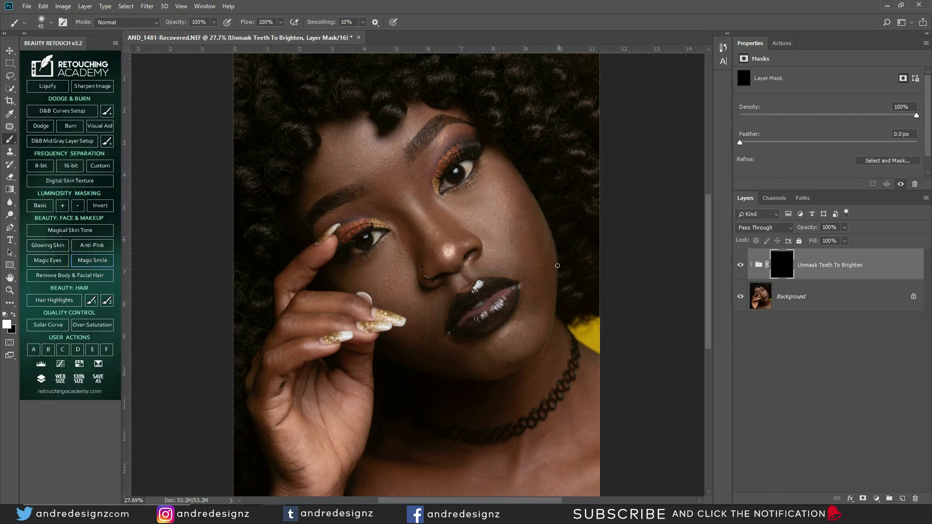
Step: Paint white over the visible teeth and the eye whites on the Unmask Teeth To Brighten mask
scroll(571, 273, "up", 10)
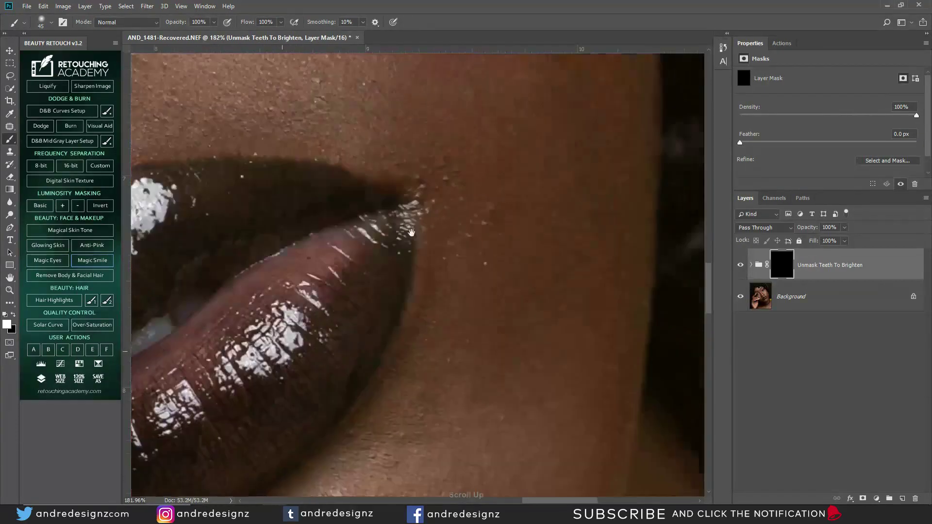
left_click_drag(411, 233, 642, 50)
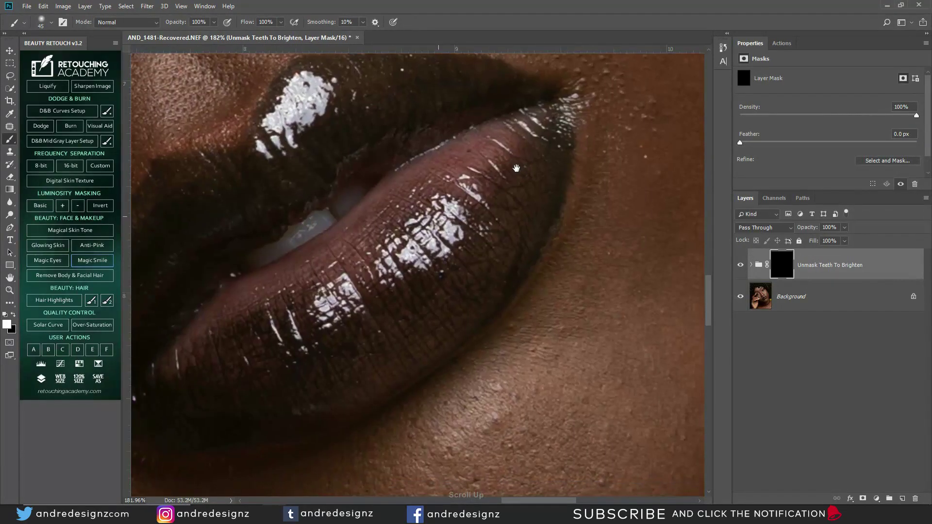
mouse_move(303, 233)
left_mouse_down()
mouse_move(257, 262)
mouse_move(348, 199)
mouse_move(354, 287)
mouse_move(279, 333)
mouse_move(308, 327)
mouse_move(397, 273)
mouse_move(392, 243)
mouse_move(408, 233)
mouse_move(363, 228)
left_mouse_up()
mouse_move(302, 339)
left_mouse_down()
mouse_move(237, 374)
mouse_move(287, 358)
mouse_move(316, 365)
left_mouse_up()
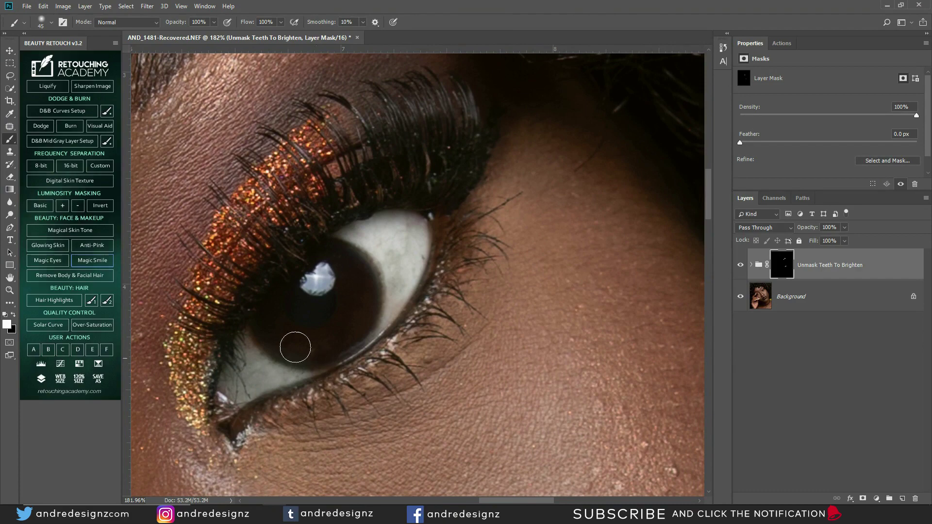
Step: Compare the portrait with and without the Unmask Teeth To Brighten group
scroll(316, 365, "down", 10)
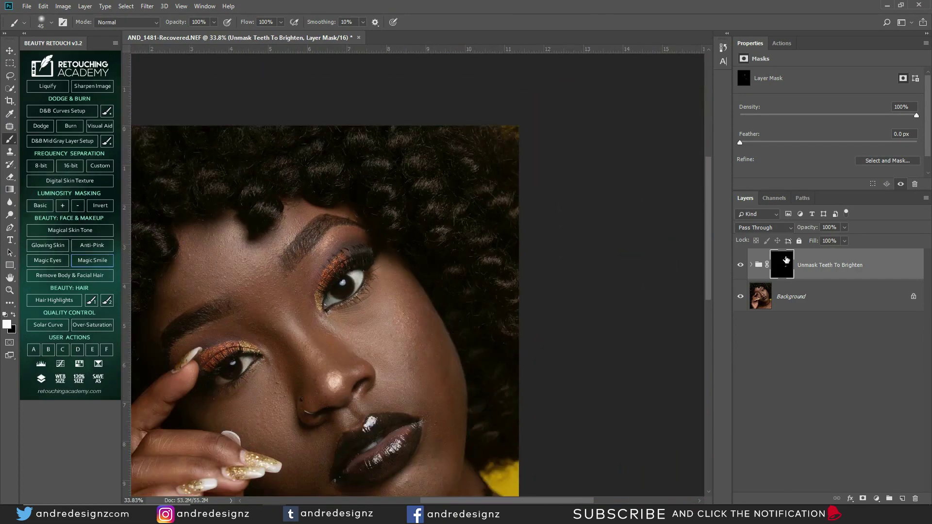
left_click_drag(519, 327, 490, 108)
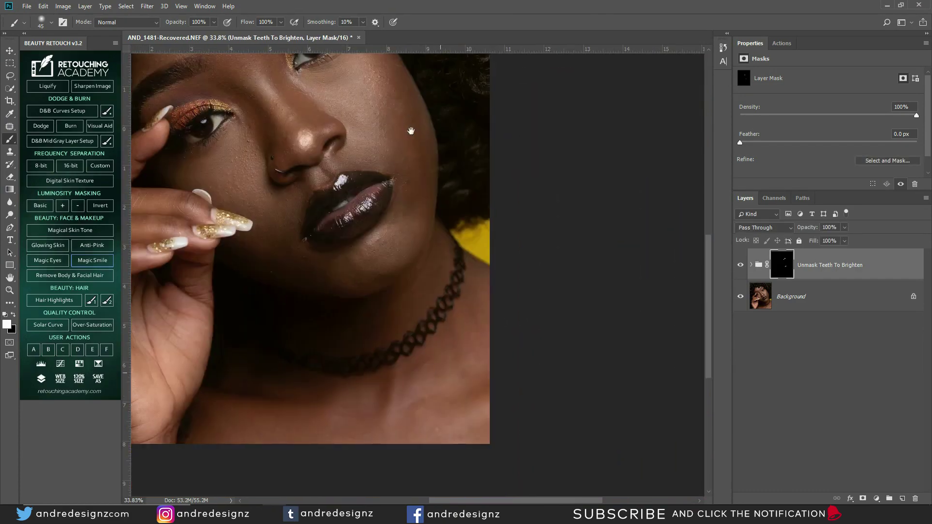
left_click(739, 264)
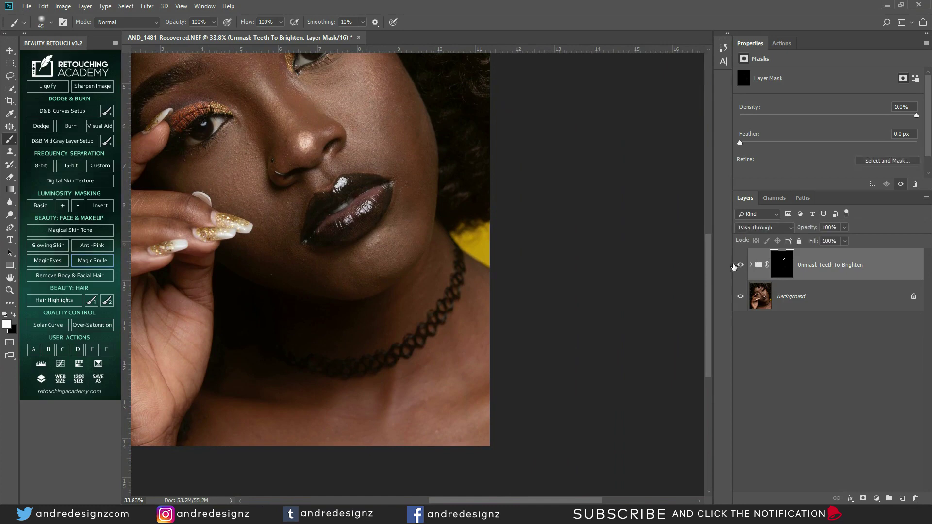
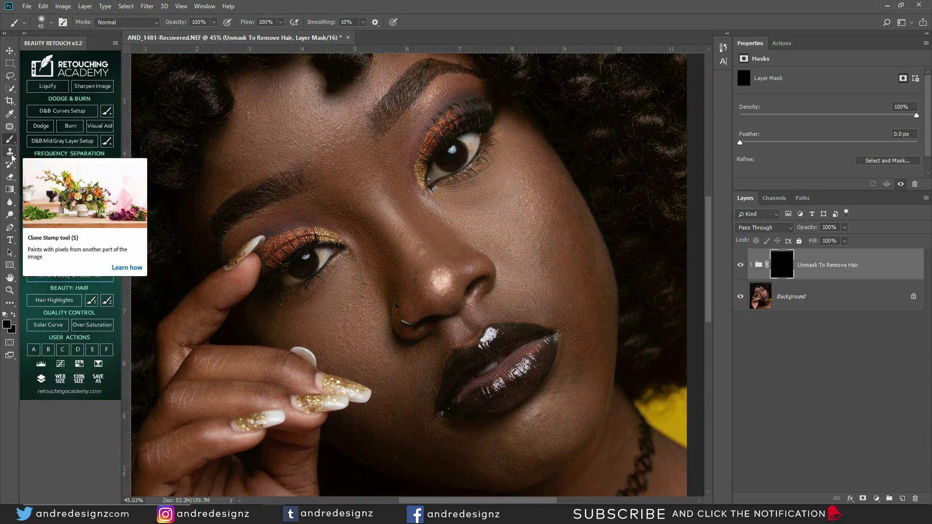
Step: Try to clone skin over the area between the eyebrows on the Unmask To Remove Hair mask, using a size 70 Clone Stamp
scroll(421, 117, "up", 3)
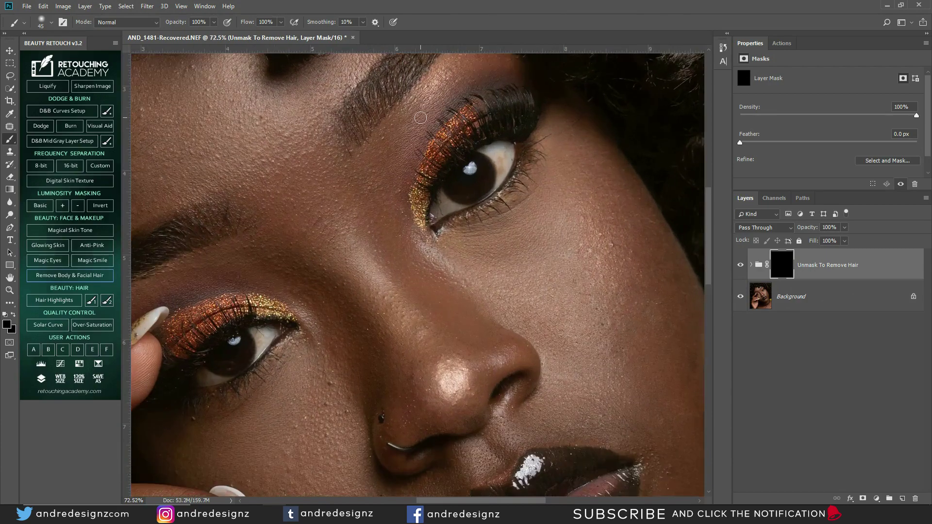
left_click_drag(350, 157, 343, 358)
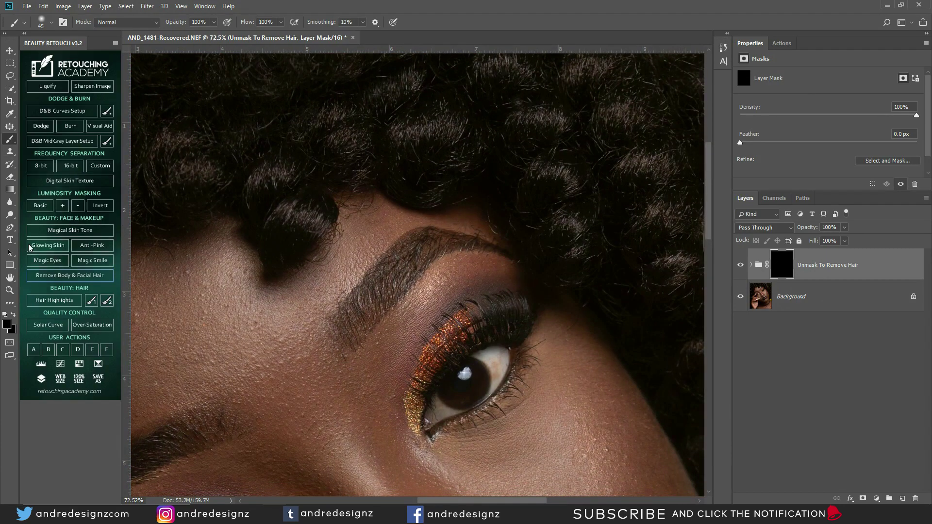
left_click(10, 151)
left_click_drag(312, 374, 255, 222)
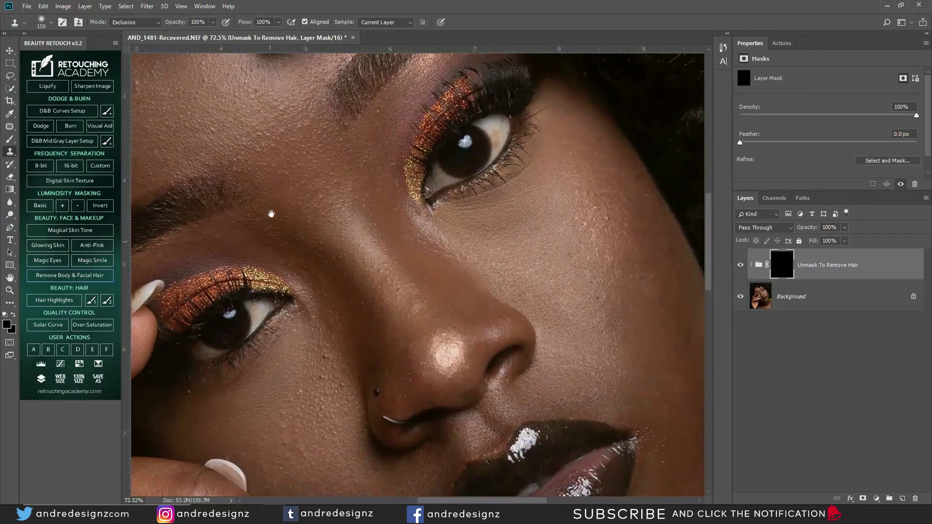
scroll(308, 208, "up", 3)
key("bracketright")
key("bracketright")
key("bracketright")
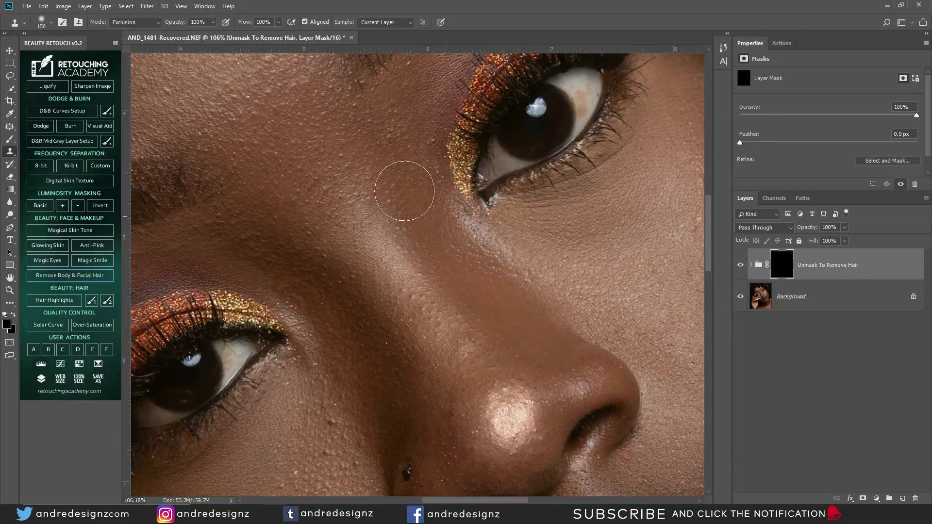
key("bracketleft")
key("bracketleft")
key("bracketleft")
key("bracketleft")
key("bracketleft")
key("bracketleft")
key("bracketleft")
key("bracketleft")
left_click(359, 157, "alt")
mouse_move(328, 183)
left_mouse_down()
mouse_move(318, 195)
mouse_move(322, 187)
mouse_move(337, 212)
mouse_move(355, 210)
mouse_move(349, 224)
mouse_move(333, 217)
left_mouse_up()
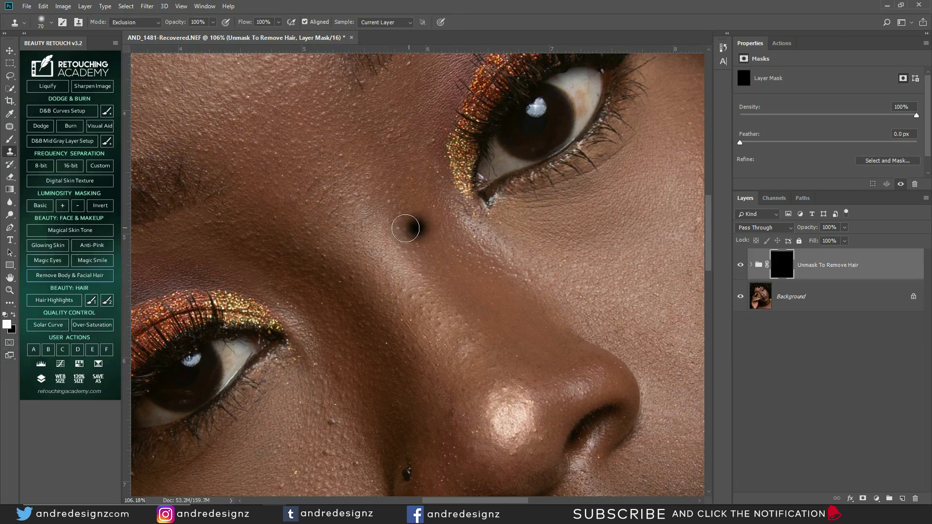
mouse_move(333, 188)
left_mouse_down()
mouse_move(332, 218)
mouse_move(343, 222)
mouse_move(323, 207)
left_mouse_up()
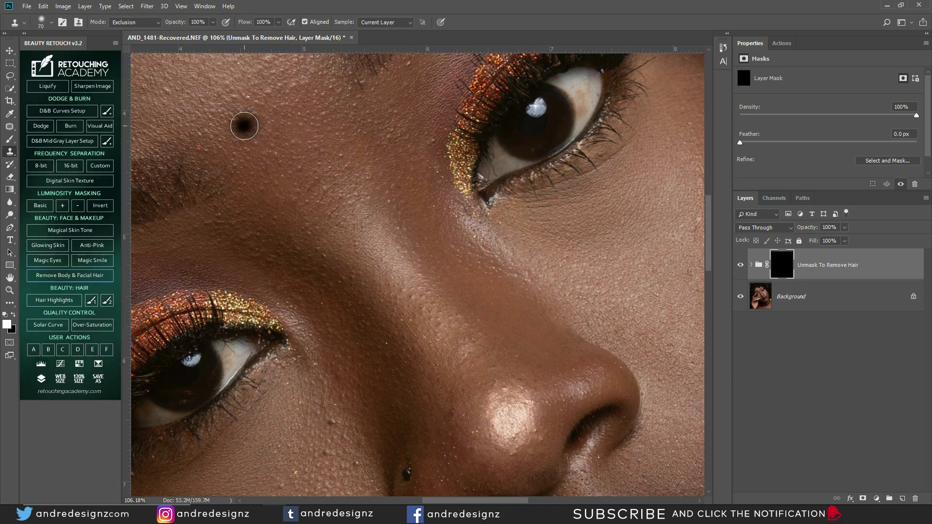
Step: Outline a small skin patch between the eyebrows with the Patch Tool, clear the selection and switch to the Spot Healing Brush Tool
left_click(11, 127)
left_click_drag(343, 202, 354, 208)
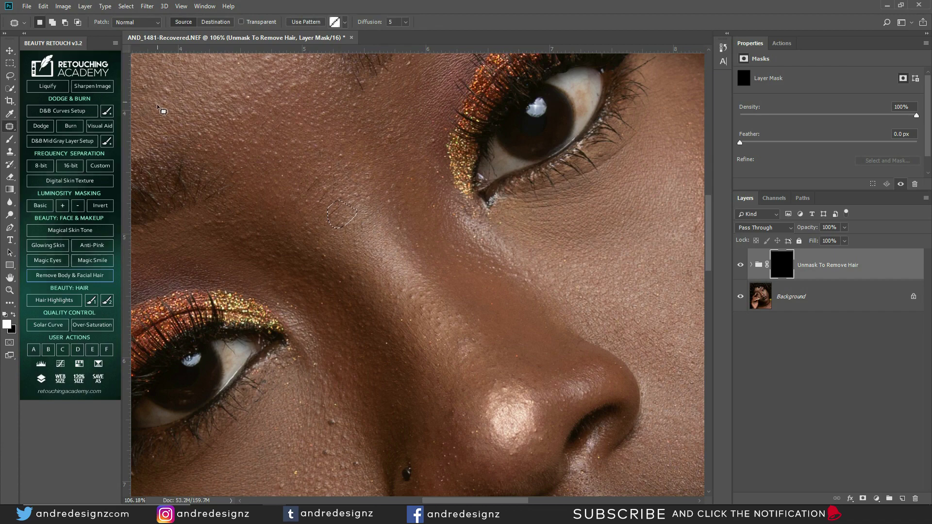
left_click(10, 142)
left_click(9, 127)
right_click(10, 127)
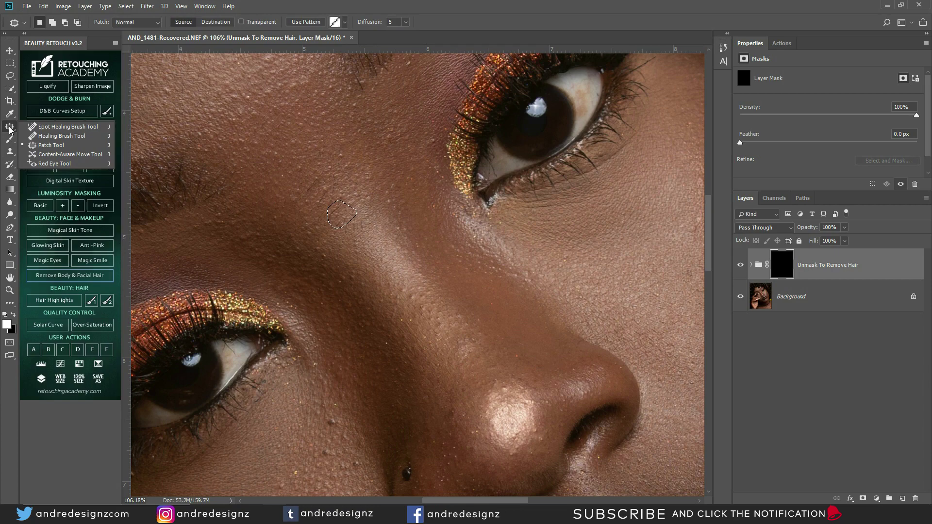
left_click(73, 137)
key("ctrl+d")
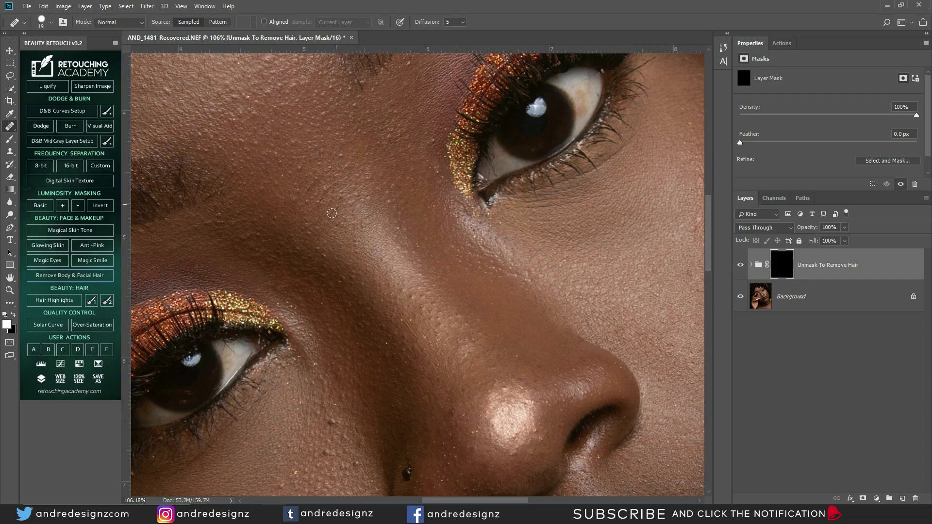
right_click(9, 128)
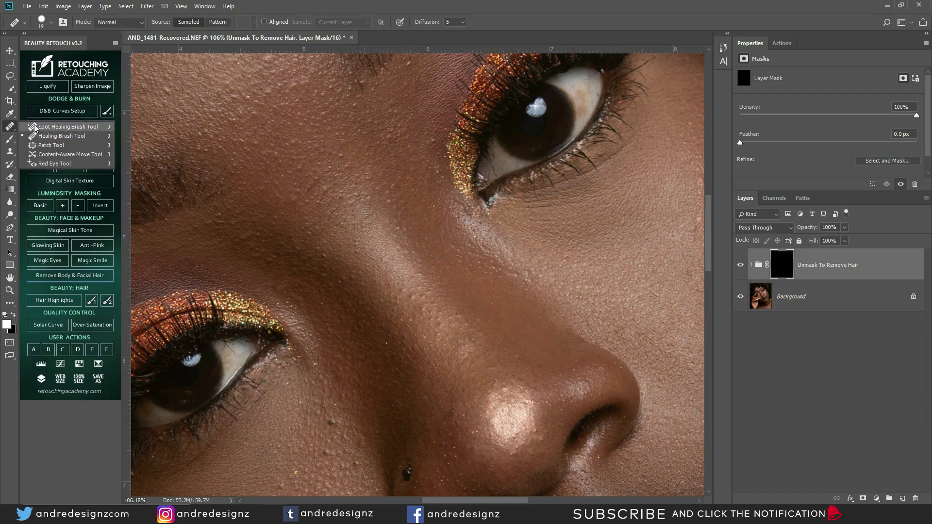
left_click(46, 130)
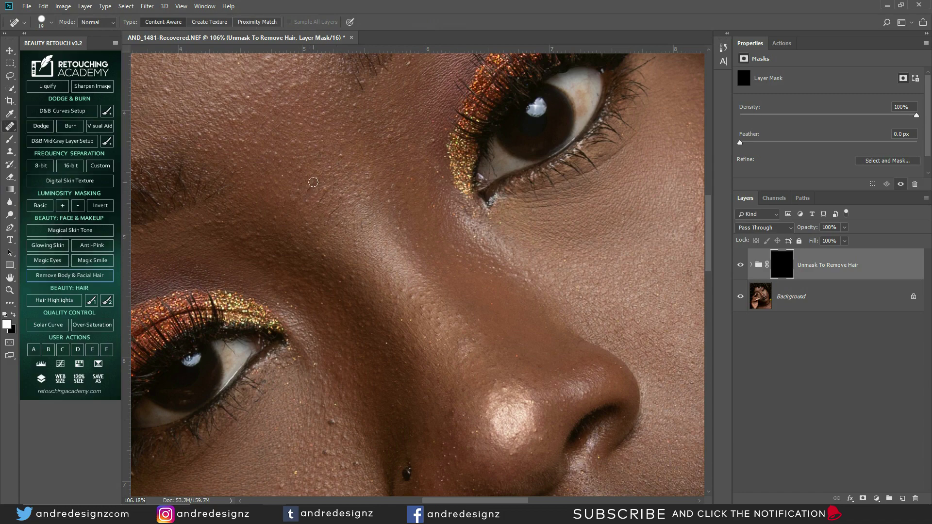
Step: Try to clone skin texture between the eyebrows on the High Frequency: Texture layer inside the Unmask To Remove Hair group
left_click(751, 266)
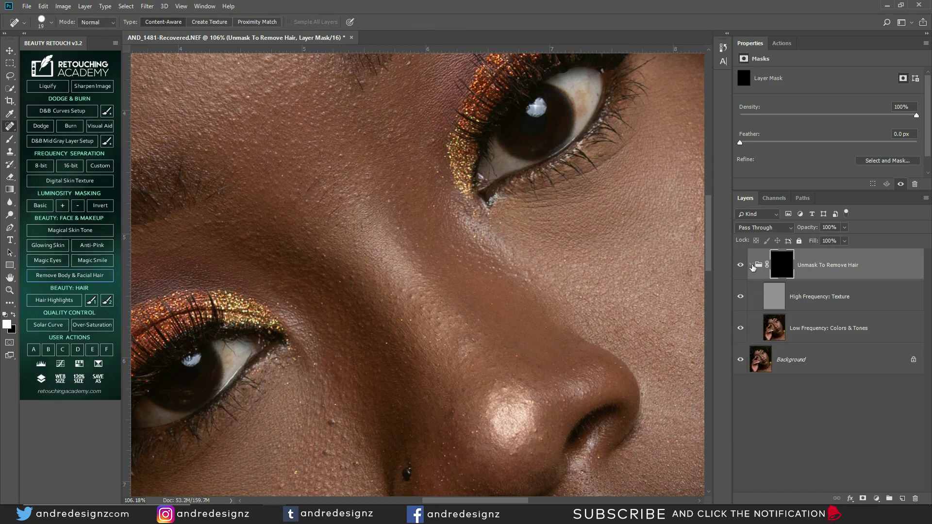
left_click(769, 296)
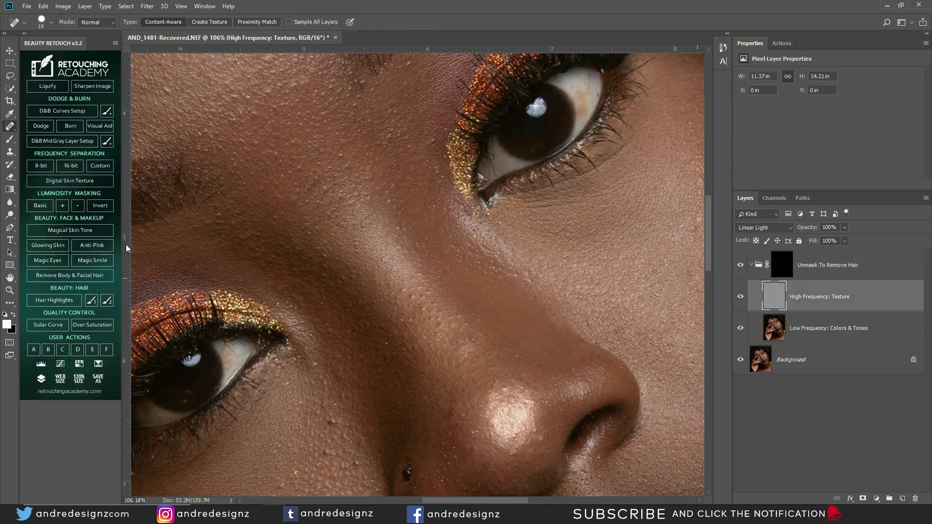
left_click(10, 151)
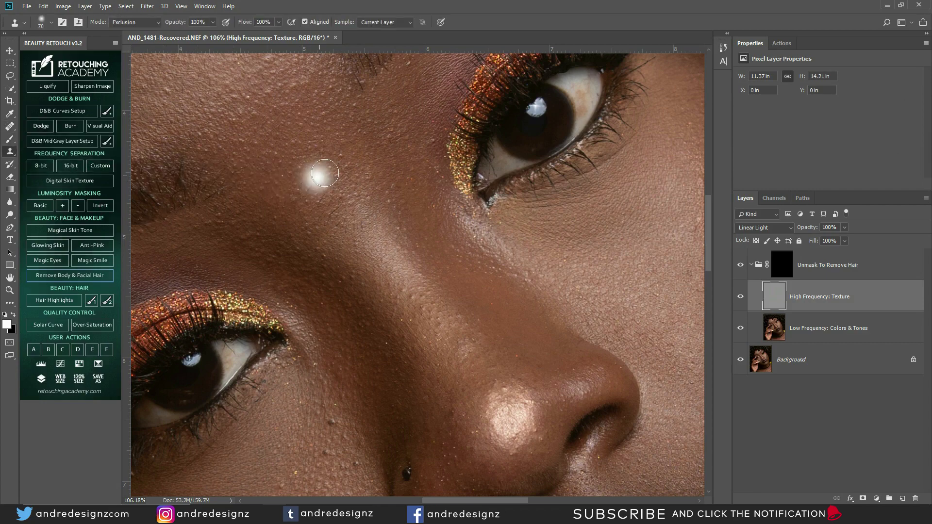
left_click_drag(333, 150, 331, 169)
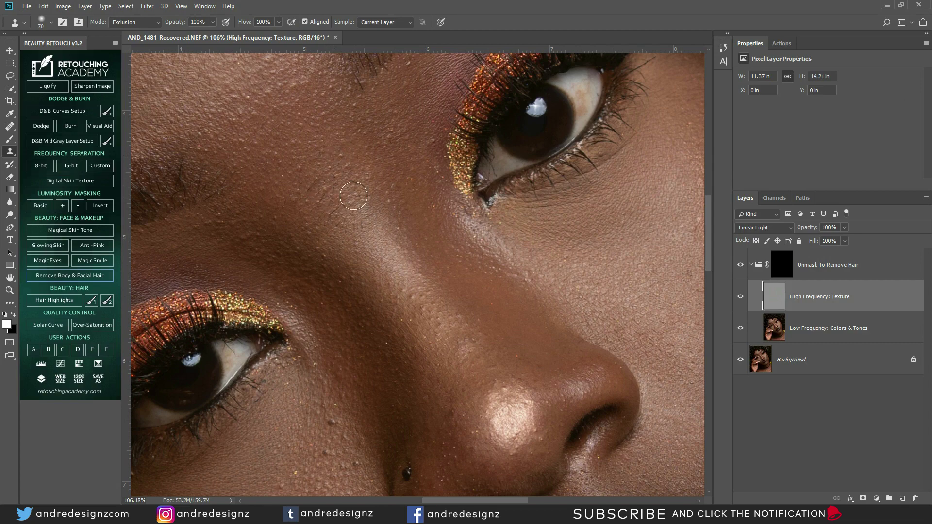
left_click(353, 195)
left_click(314, 318)
Step: Flatten the Unmask To Remove Hair group into the Background and add the Hair Highlights curves layer
left_click(820, 270)
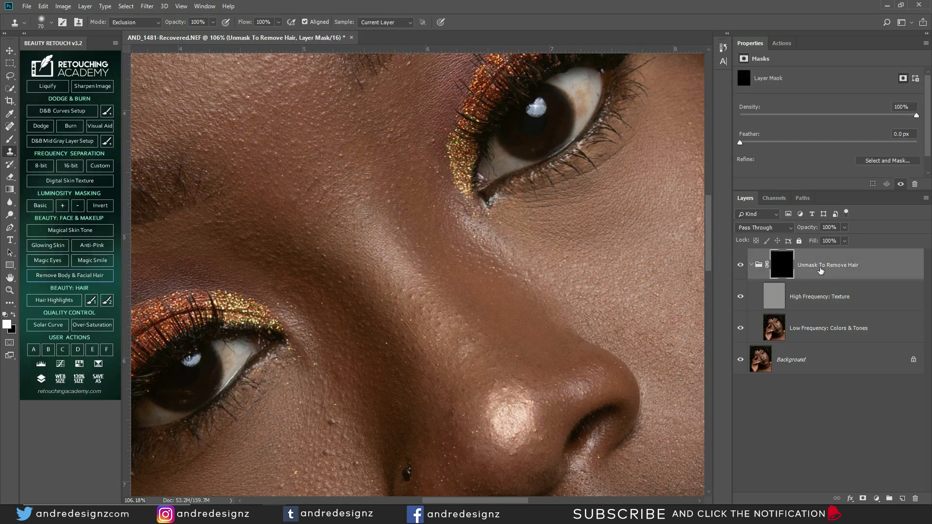
key("ctrl+shift+e")
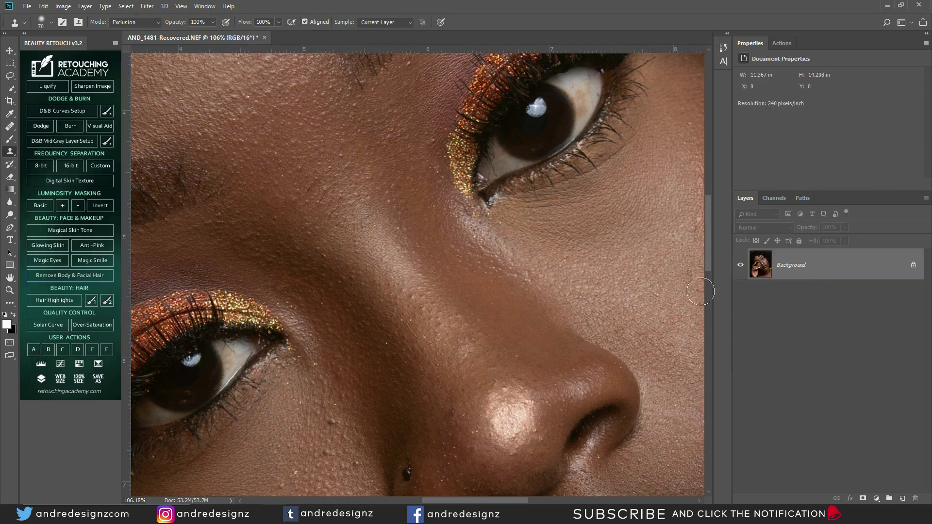
left_click(67, 300)
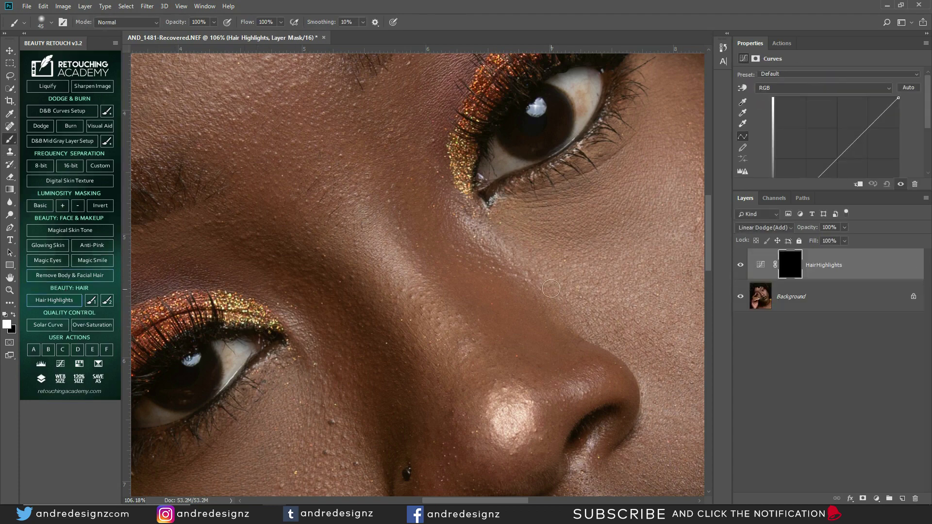
Step: Paint white with an enlarged soft brush over the curls around the face on the Hair Highlights mask
scroll(551, 289, "down", 10)
scroll(383, 134, "up", 2)
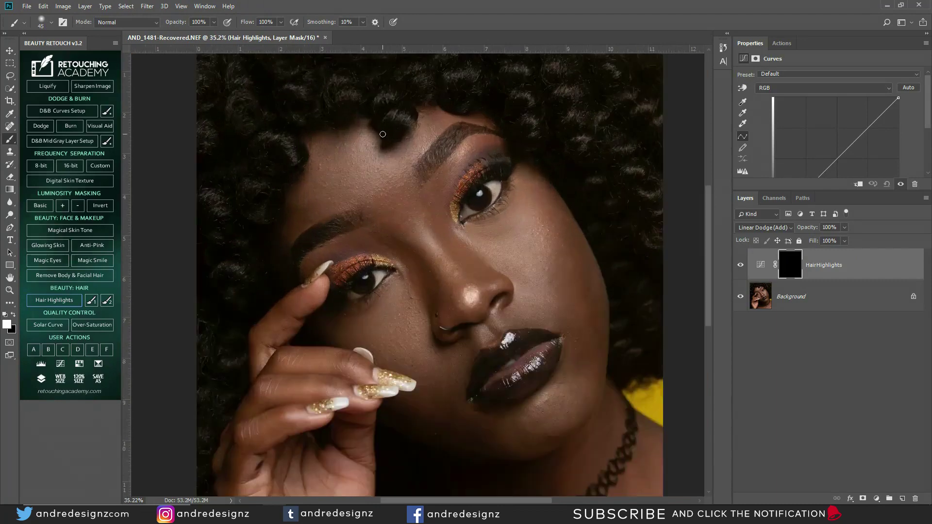
scroll(383, 134, "down", 1)
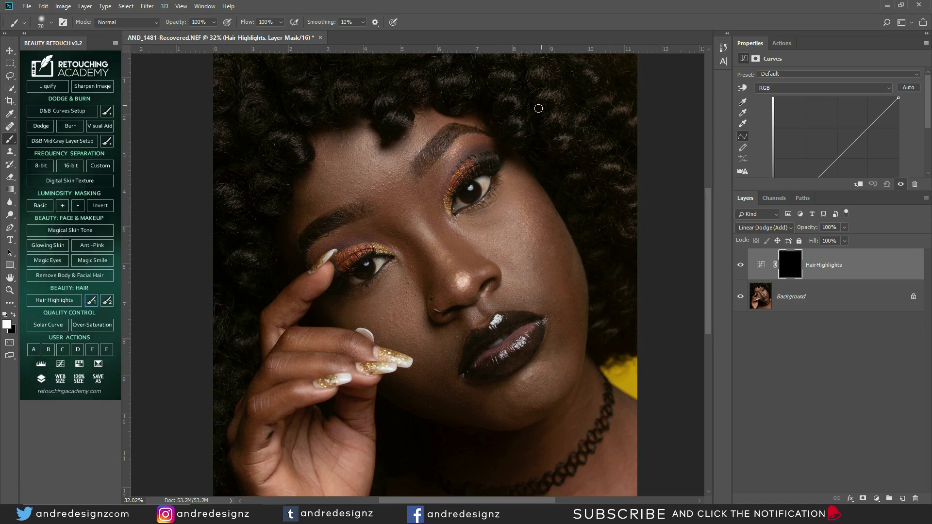
key("bracketright")
key("bracketright")
key("bracketright")
key("bracketright")
key("bracketright")
left_click(391, 99)
mouse_move(362, 81)
left_mouse_down()
mouse_move(286, 125)
mouse_move(322, 86)
mouse_move(242, 195)
mouse_move(233, 156)
mouse_move(241, 217)
mouse_move(230, 411)
left_mouse_up()
mouse_move(518, 104)
left_mouse_down()
mouse_move(603, 137)
mouse_move(555, 125)
mouse_move(487, 69)
mouse_move(466, 73)
left_mouse_up()
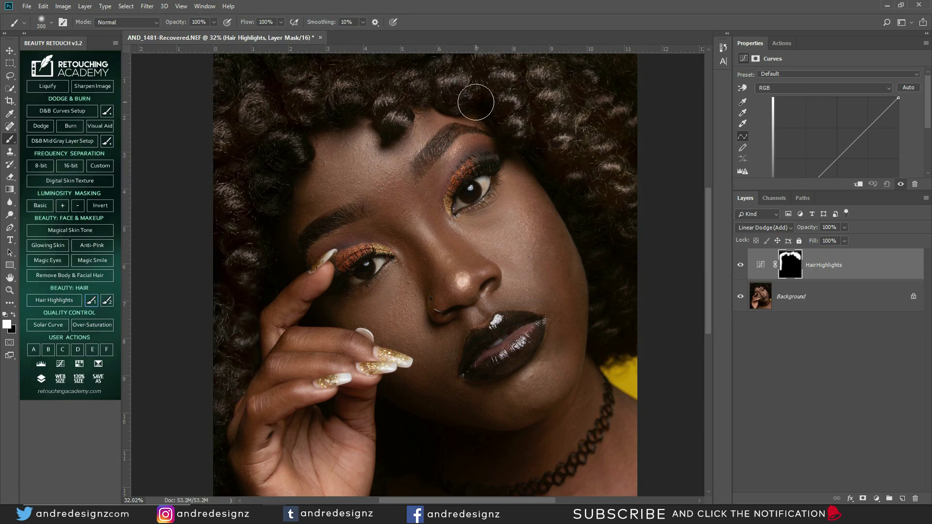
Step: Reduce the Hair Highlights layer's opacity to 65%
scroll(368, 195, "down", 5)
scroll(529, 192, "up", 1)
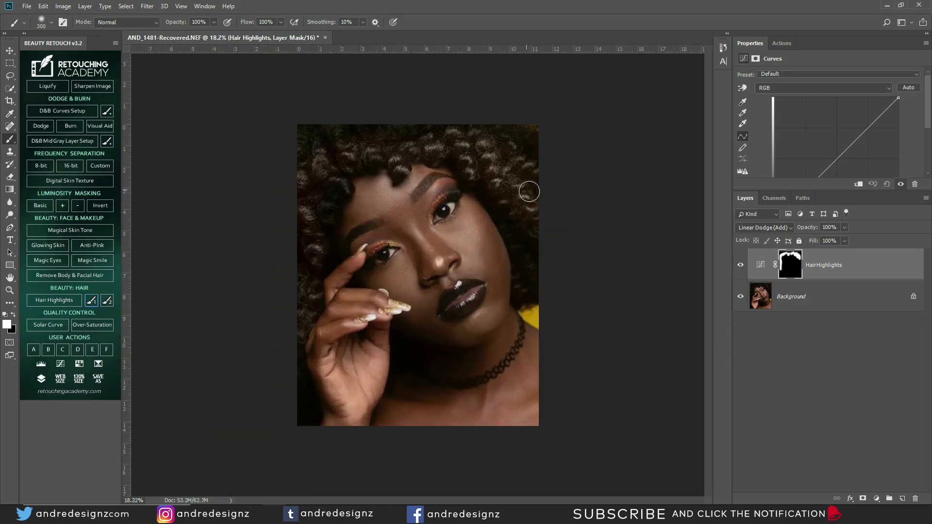
left_click(844, 227)
left_click(823, 238)
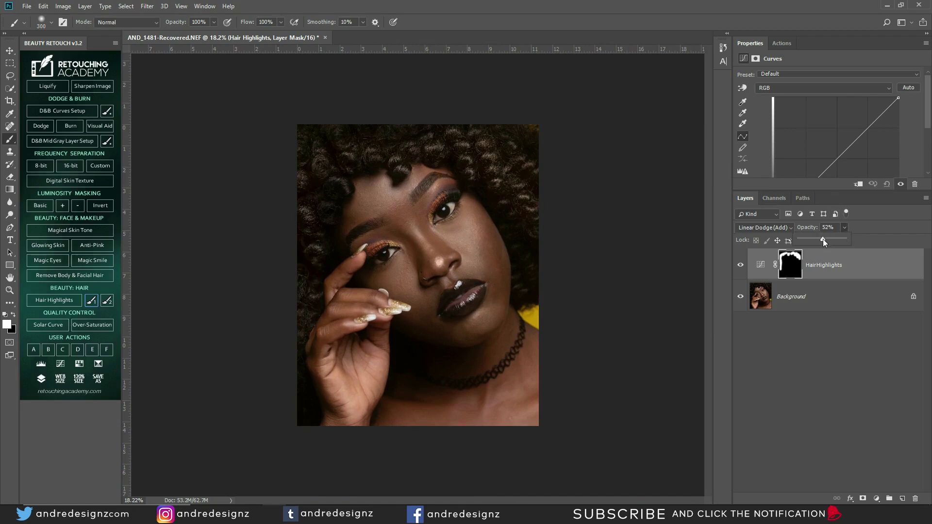
Step: Delete the painted Hair Highlights layer and add a fresh Hair Highlights layer with a black mask
left_click(851, 269)
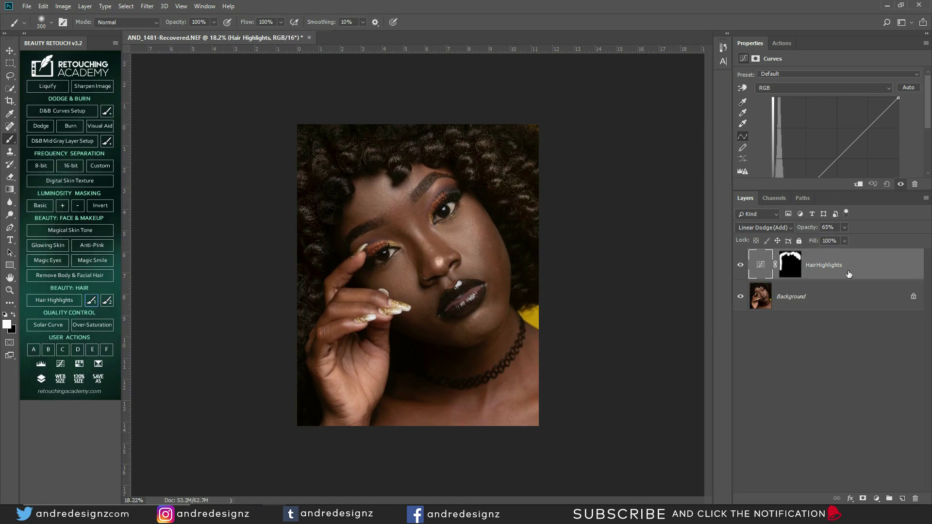
key("Delete")
left_click(62, 296)
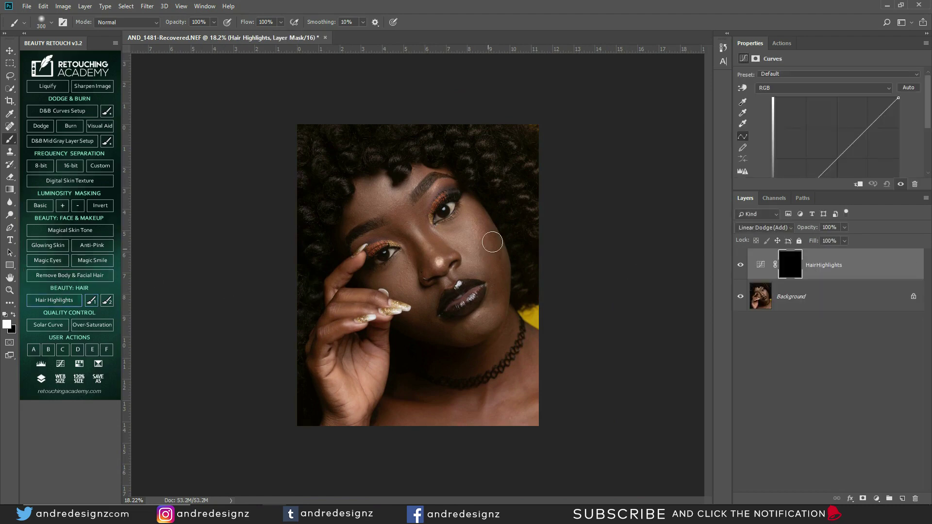
Step: Paint white over individual shiny curls above and beside the uncovered eye on the Hair Highlights mask, using a size 90 brush
scroll(509, 121, "up", 5)
left_click_drag(427, 348, 410, 375)
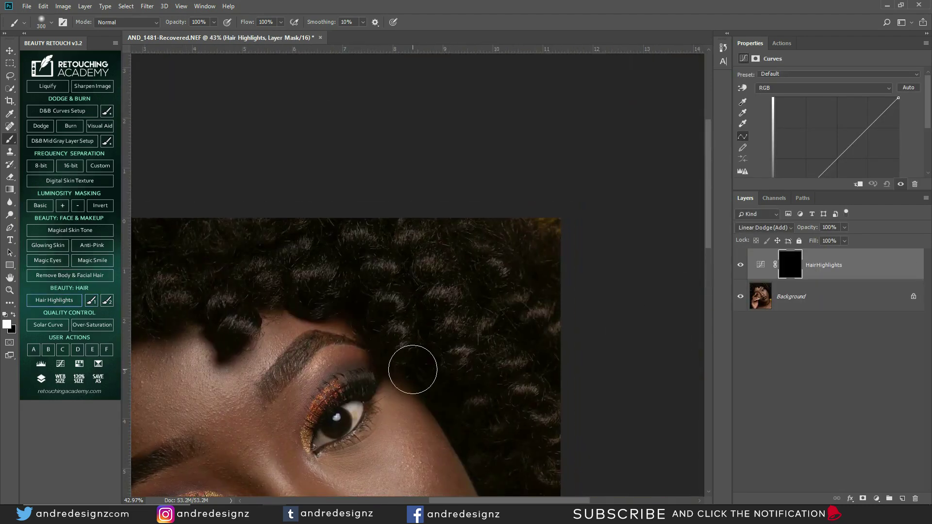
key("bracketleft")
key("bracketleft")
key("bracketleft")
key("bracketleft")
key("bracketleft")
key("bracketleft")
key("bracketleft")
mouse_move(429, 266)
left_mouse_down()
mouse_move(438, 284)
mouse_move(362, 272)
mouse_move(371, 257)
mouse_move(364, 238)
mouse_move(351, 236)
mouse_move(368, 274)
mouse_move(333, 281)
mouse_move(326, 271)
mouse_move(286, 292)
mouse_move(319, 287)
mouse_move(262, 289)
mouse_move(285, 297)
left_mouse_up()
mouse_move(497, 262)
left_mouse_down()
mouse_move(489, 290)
mouse_move(509, 277)
mouse_move(438, 296)
mouse_move(437, 263)
mouse_move(459, 342)
mouse_move(461, 324)
mouse_move(442, 346)
mouse_move(468, 347)
mouse_move(444, 388)
left_mouse_up()
mouse_move(525, 371)
left_mouse_down()
mouse_move(493, 418)
mouse_move(487, 406)
mouse_move(463, 436)
left_mouse_up()
Step: Compare the whole portrait with and without the Hair Highlights layer
key("ctrl+0")
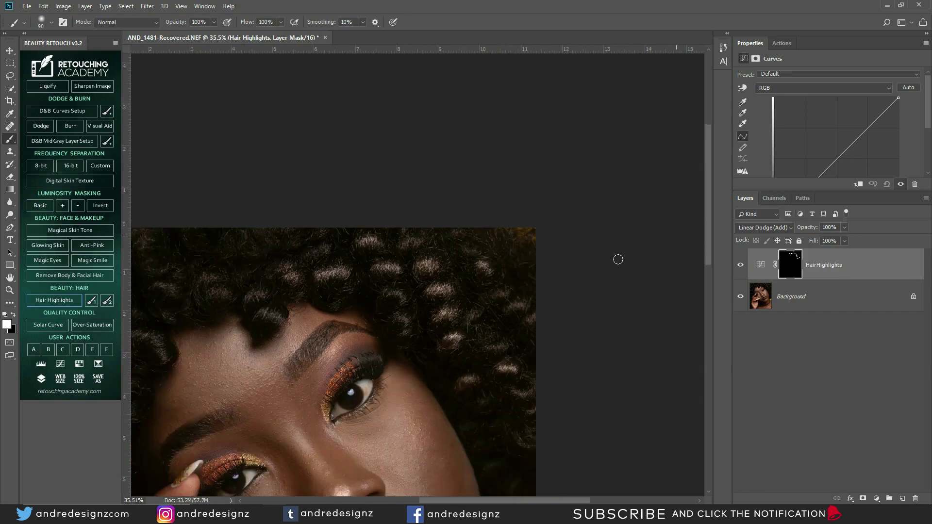
left_click(742, 265)
left_click(741, 265)
left_click(740, 266)
left_click(738, 267)
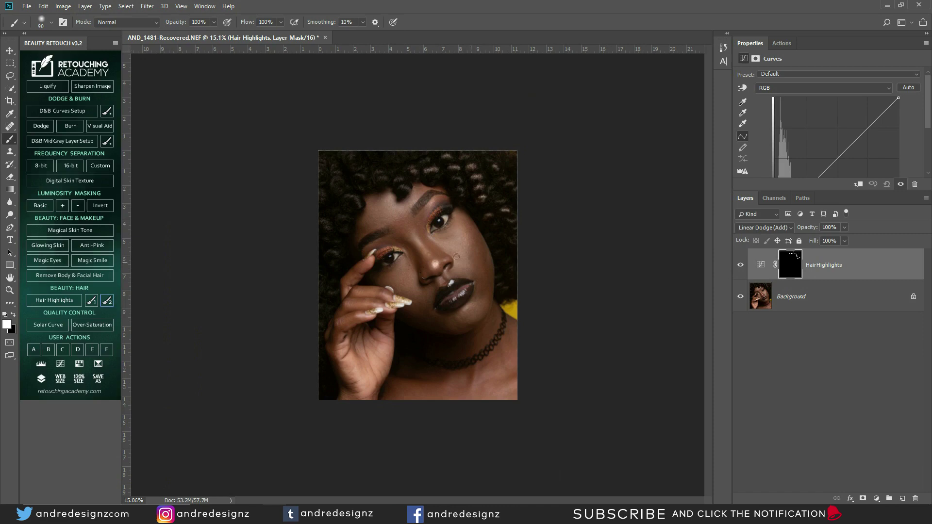
Step: Paint white over the curls above the forehead and toward the raised hand on the Hair Highlights mask, using a size 175 brush
scroll(436, 193, "up", 3)
left_click_drag(396, 177, 395, 349)
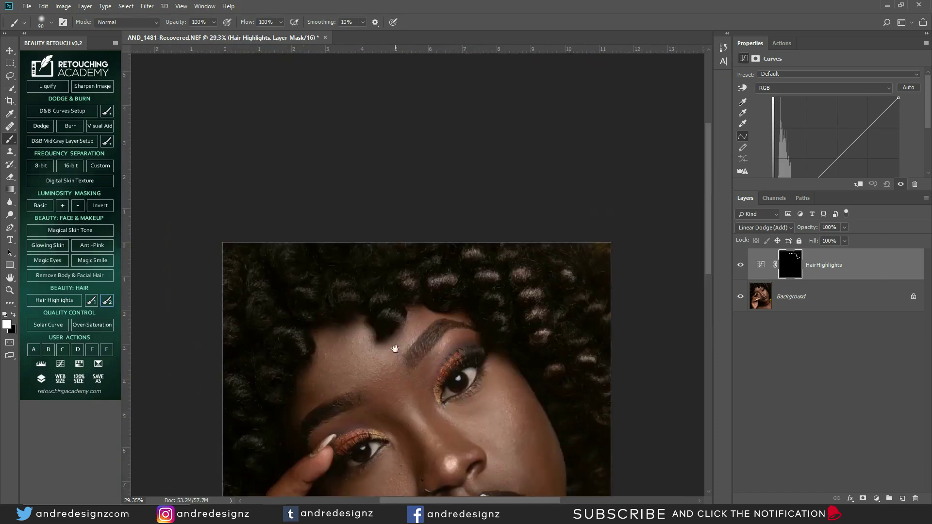
key("bracketright")
mouse_move(391, 312)
left_mouse_down()
mouse_move(373, 319)
mouse_move(385, 310)
mouse_move(378, 296)
mouse_move(355, 313)
mouse_move(352, 295)
mouse_move(321, 324)
mouse_move(271, 311)
mouse_move(246, 324)
mouse_move(280, 347)
left_mouse_up()
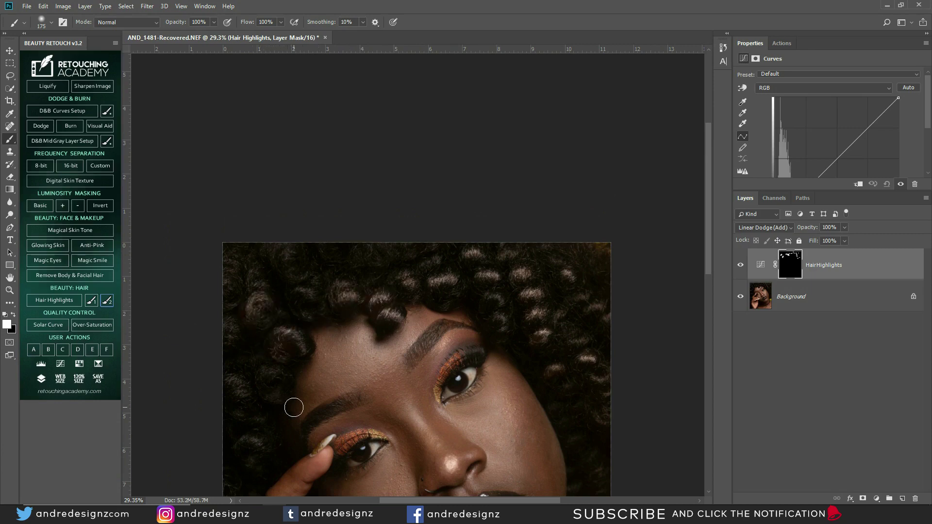
scroll(274, 265, "down", 5, "alt")
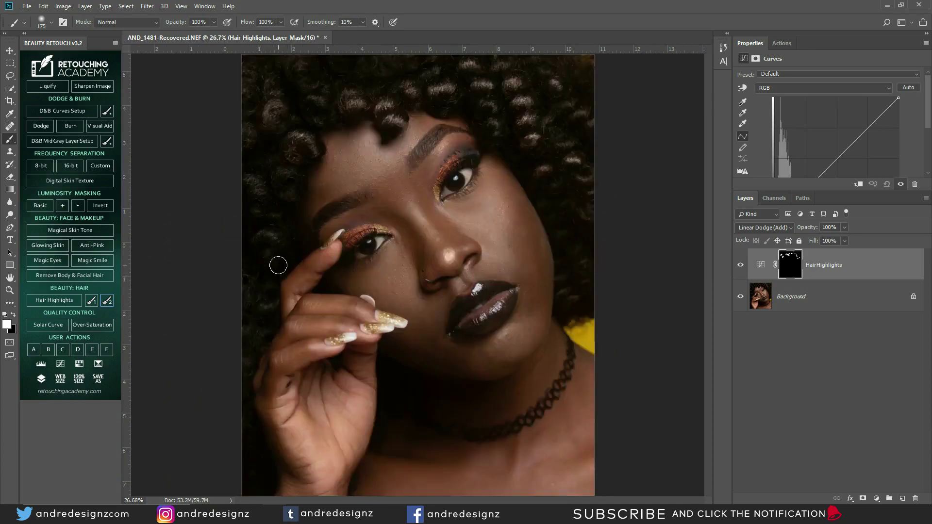
scroll(264, 262, "down", 2, "alt")
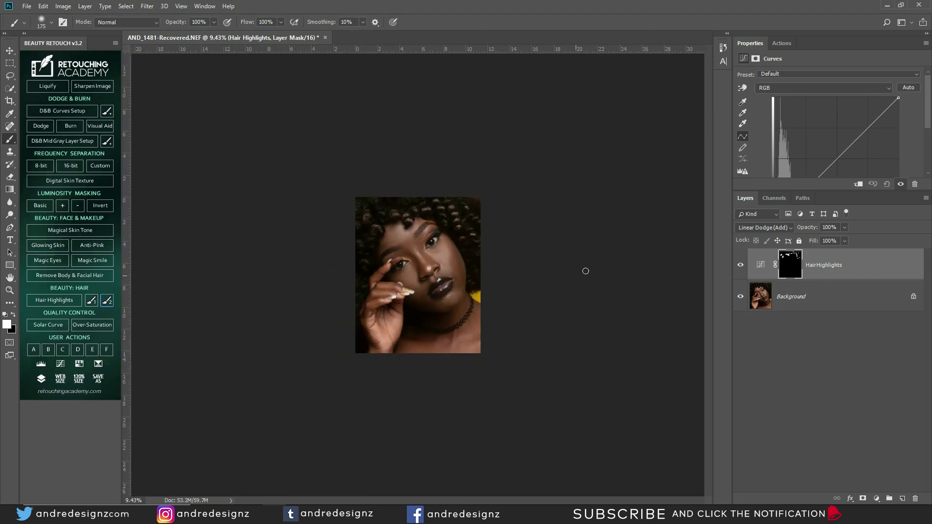
Step: Delete the Hair Highlights layer and add the Solar Curve quality-control setup to the portrait
left_click(848, 268)
key("Delete")
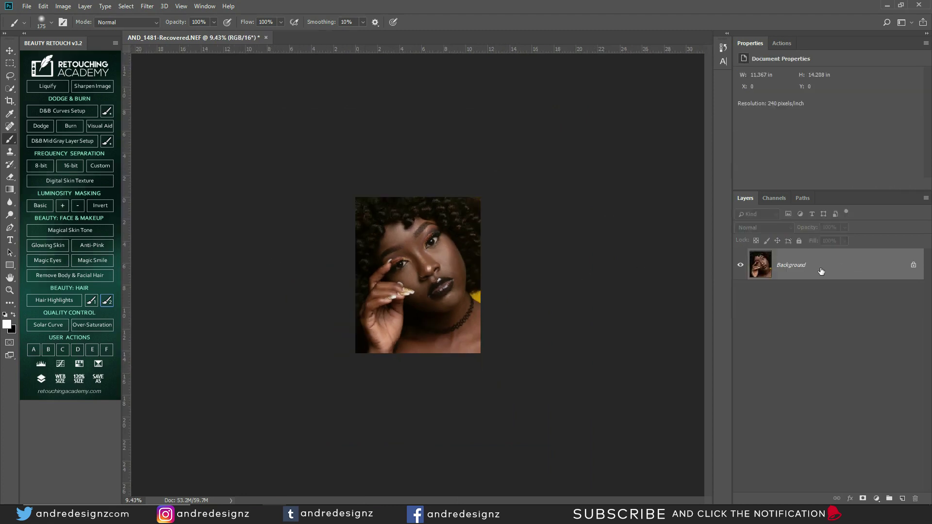
left_click(43, 325)
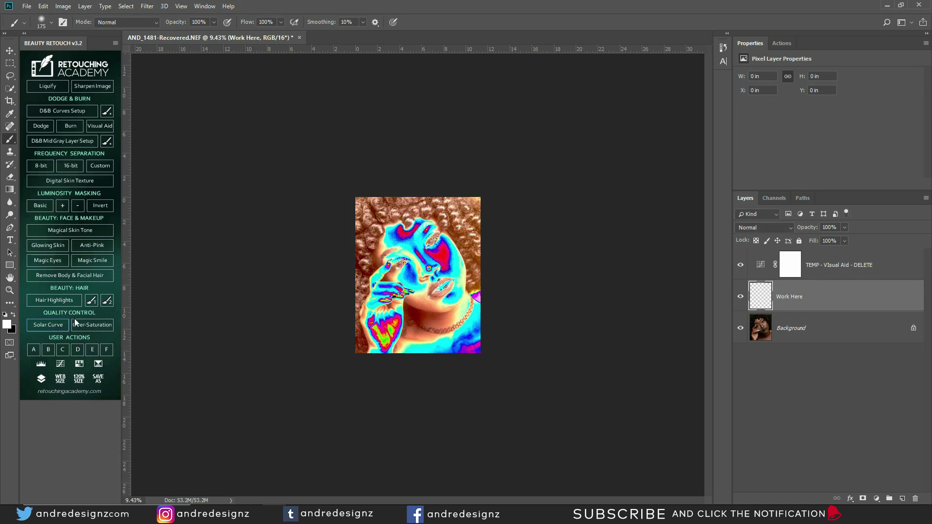
Step: Delete the temporary visual aid curves layer above the Work Here layer
left_click(790, 270)
key("Delete")
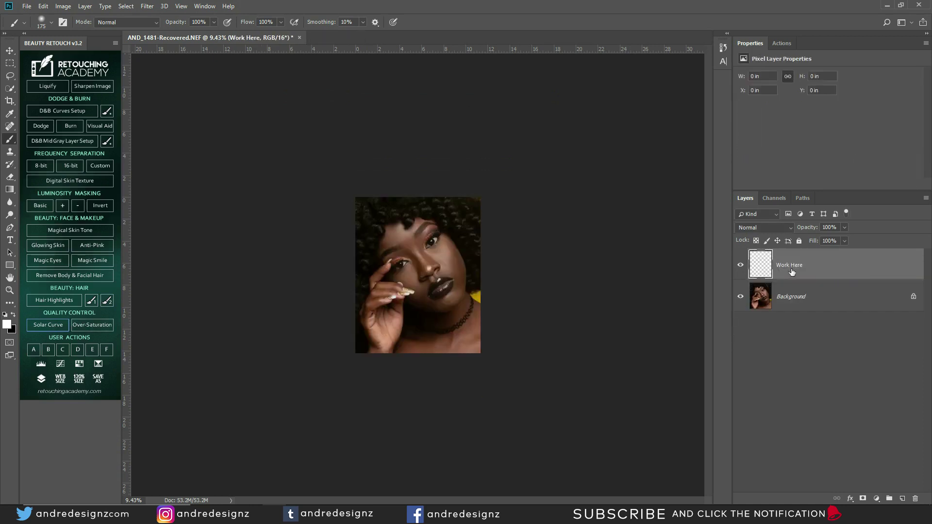
Step: Undo the deletion of the temporary visual aid curves layer over the portrait
key("ctrl+z")
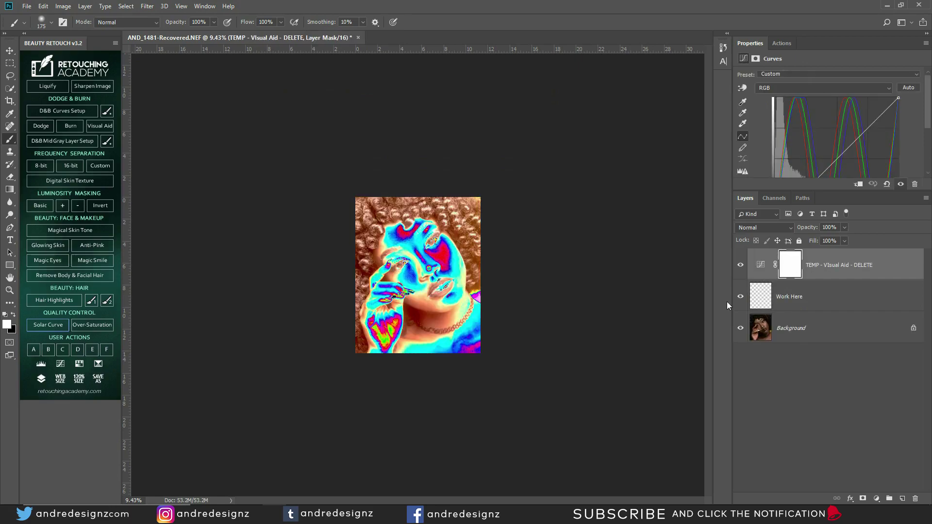
scroll(429, 251, "up", 6)
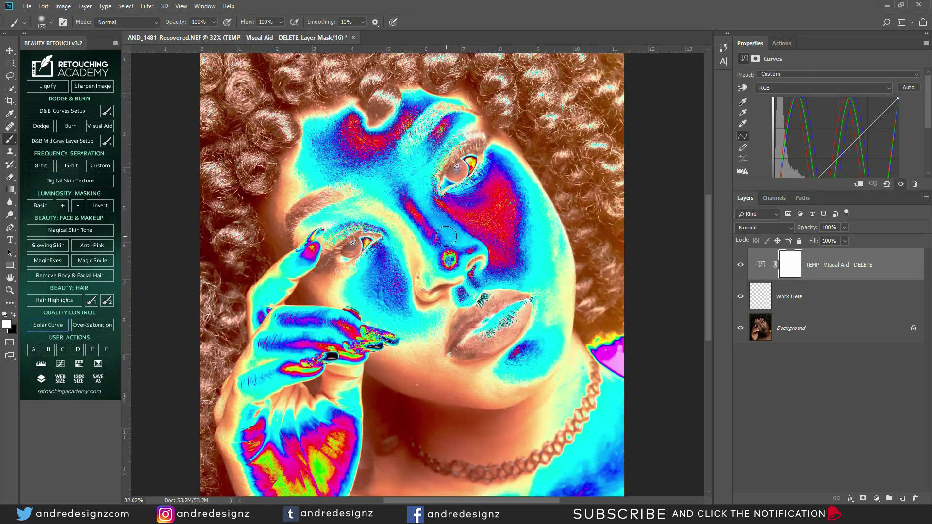
scroll(446, 236, "up", 1)
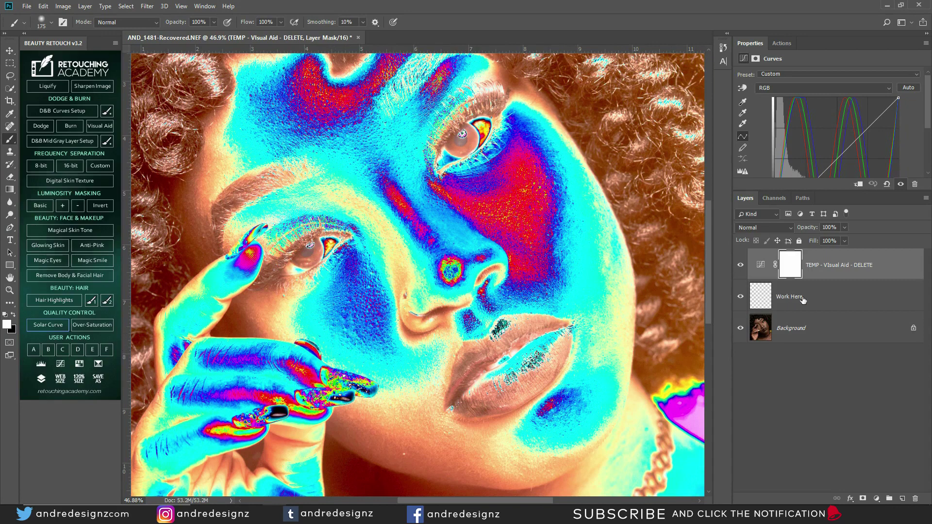
Step: Try to patch a small cheek area under the eye beside the raised hand with the Patch tool on the Work Here layer
left_click(755, 298)
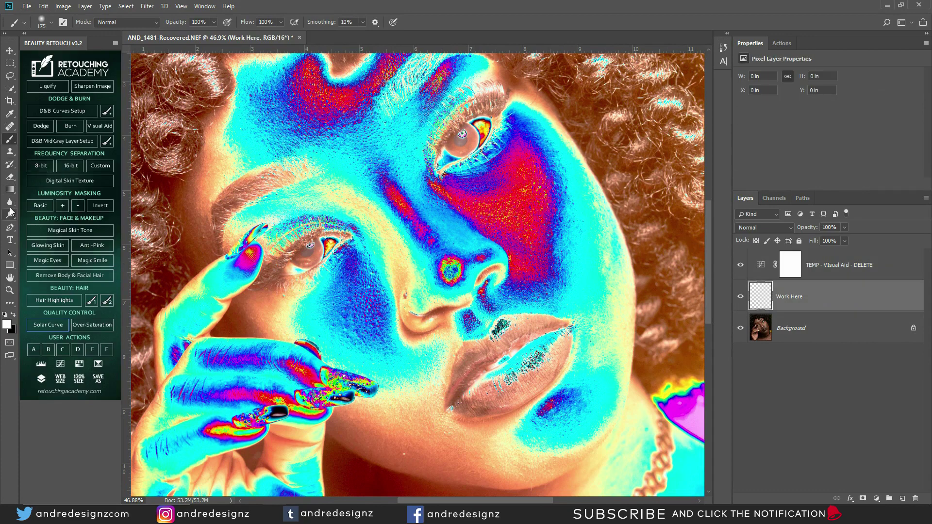
left_click(14, 152)
left_click(9, 127)
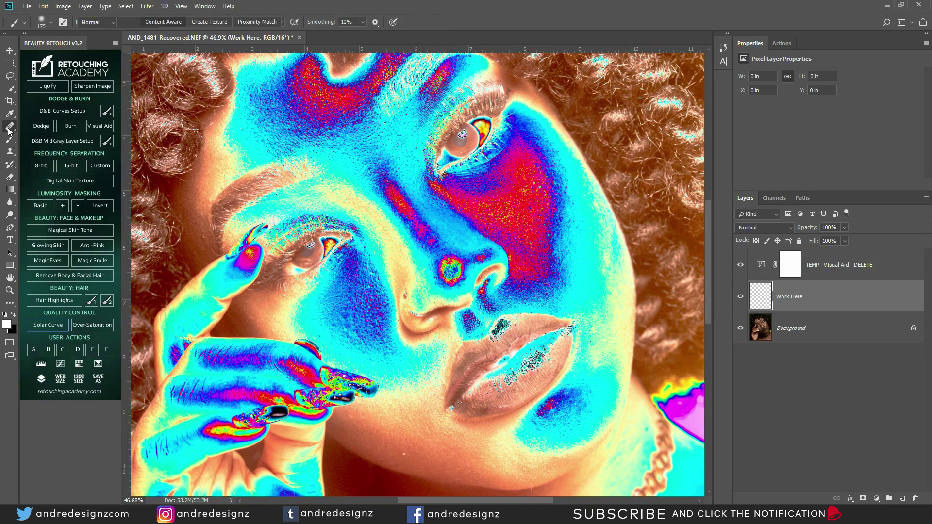
right_click(10, 126)
left_click(51, 145)
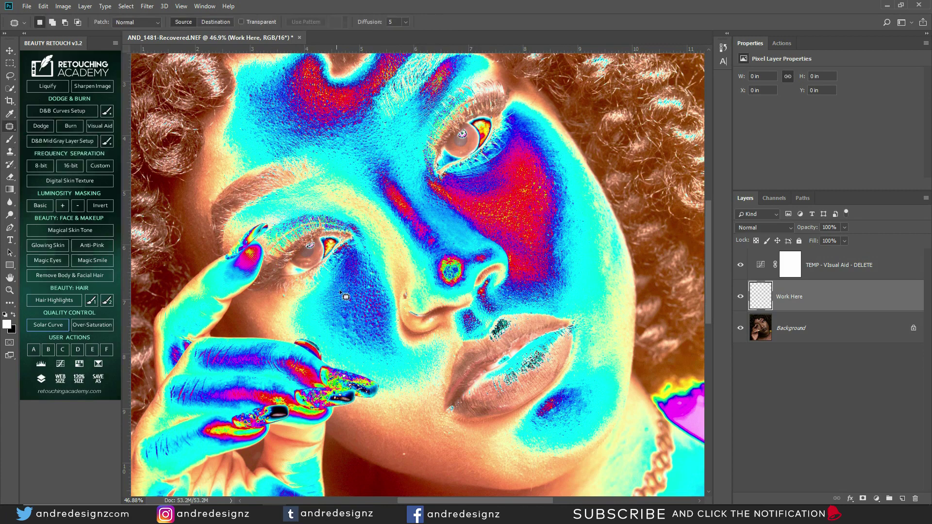
mouse_move(307, 287)
left_mouse_down()
mouse_move(279, 298)
mouse_move(325, 322)
mouse_move(311, 282)
mouse_move(266, 316)
left_mouse_up()
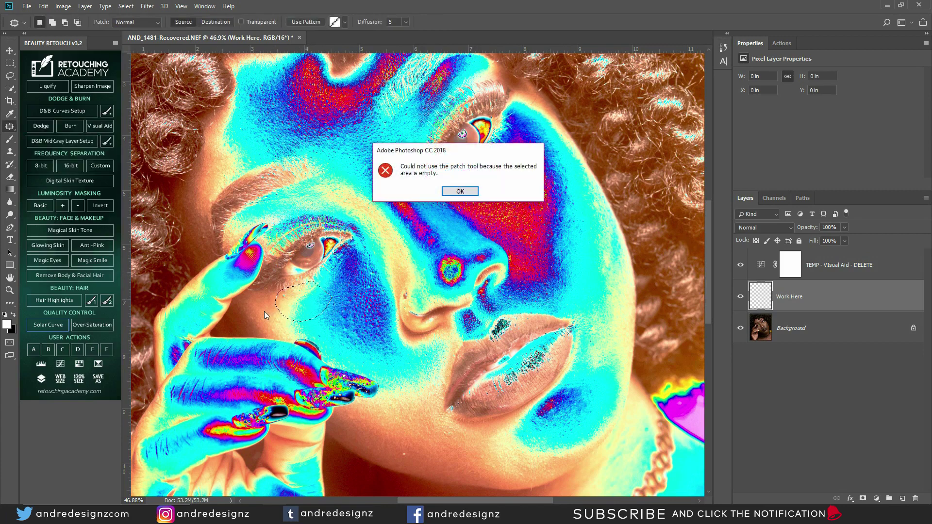
left_click(465, 191)
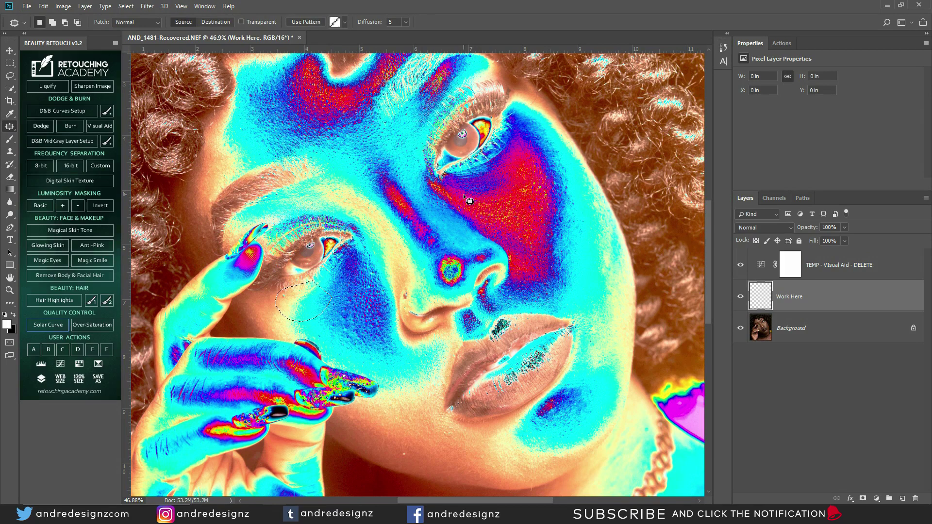
key("ctrl+d")
scroll(188, 253, "down", 1)
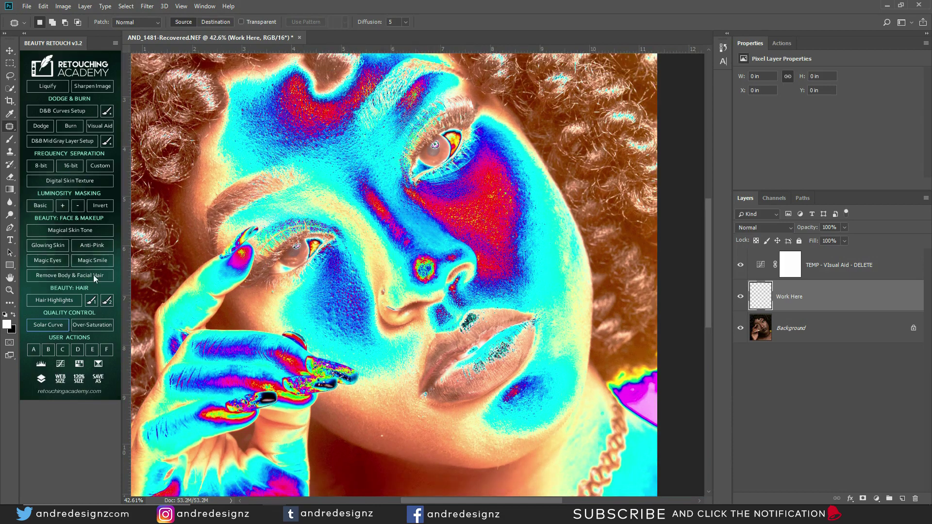
Step: Delete the temporary visual aid curves layer and add the Over-Saturation quality-control setup
left_click(835, 275)
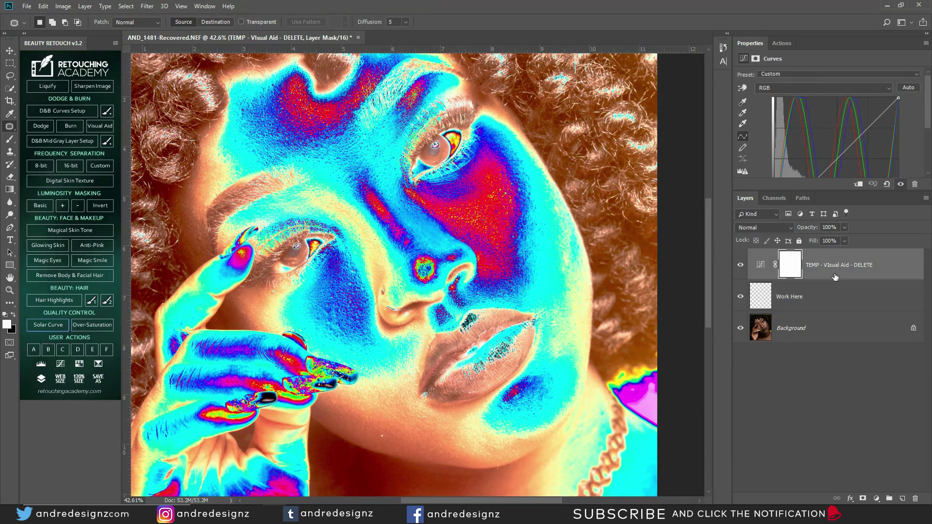
key("Delete")
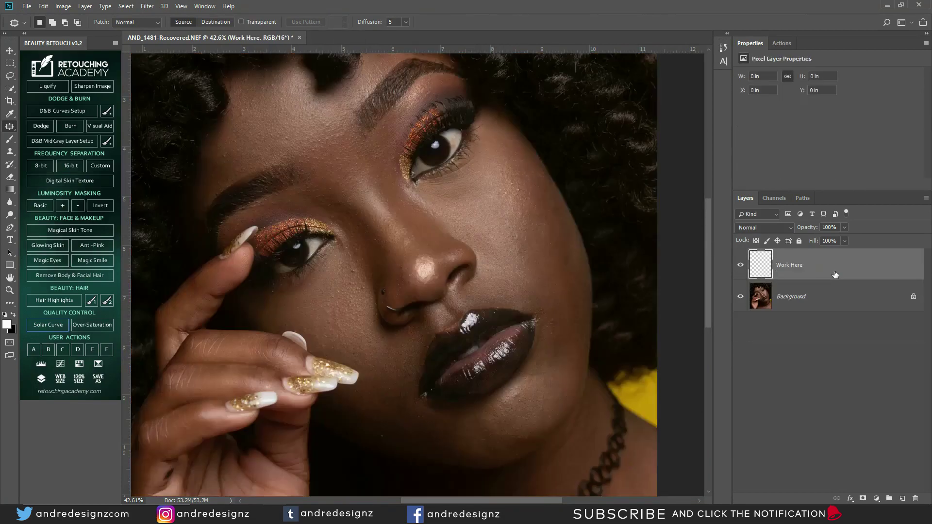
left_click(90, 326)
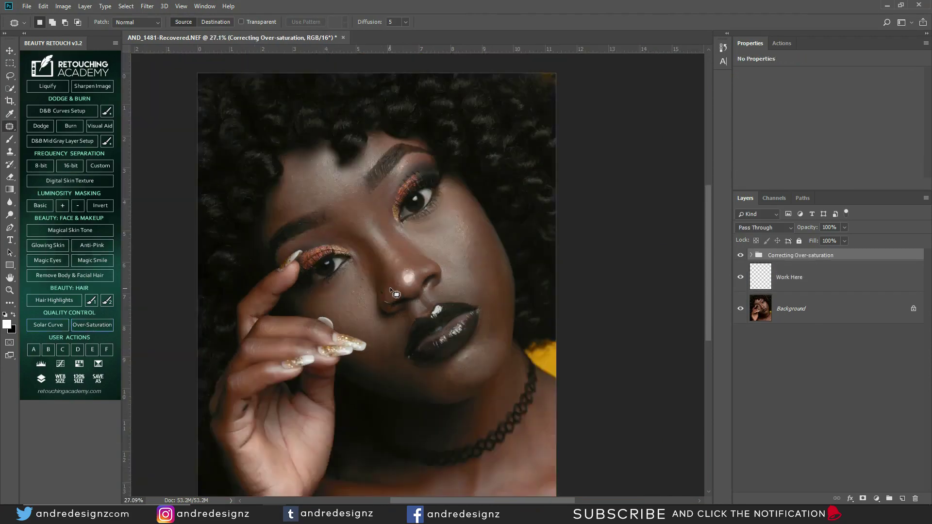
Step: Compare the portrait with and without the Correcting Over-saturation group, and delete the temporary vibrance visual aid layer inside it
left_click(741, 256)
left_click(740, 255)
left_click(750, 255)
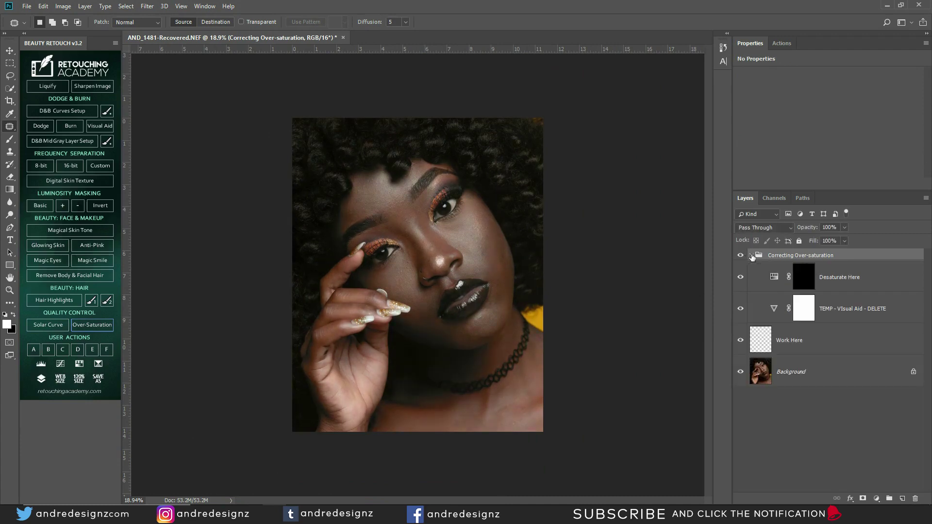
left_click(852, 309)
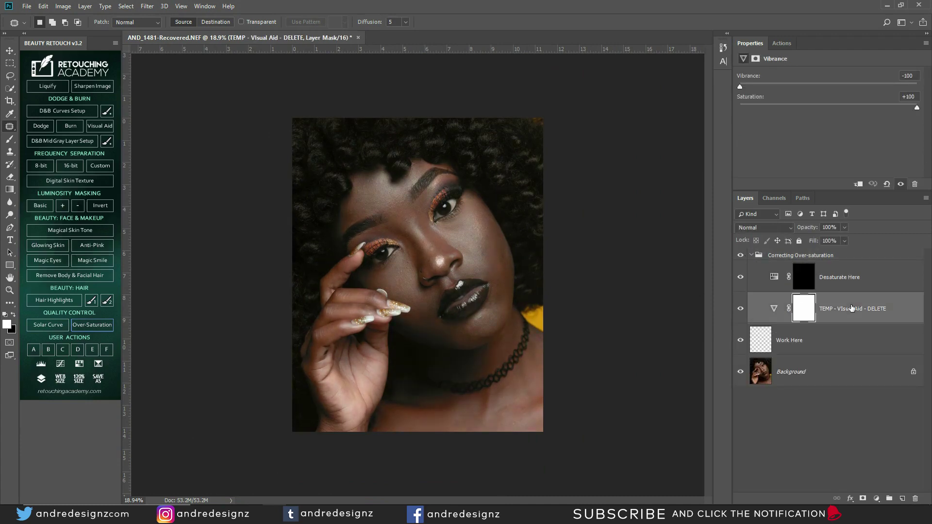
key("Delete")
Step: Hide the Correcting Over-saturation group and try a lower Hue on its Desaturate Here adjustment
left_click(741, 277)
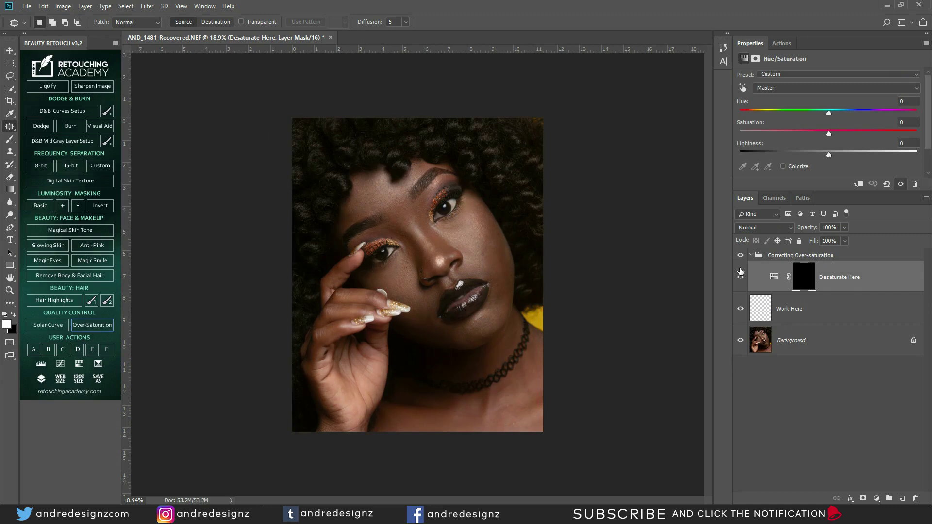
left_click(804, 277)
left_click(774, 276)
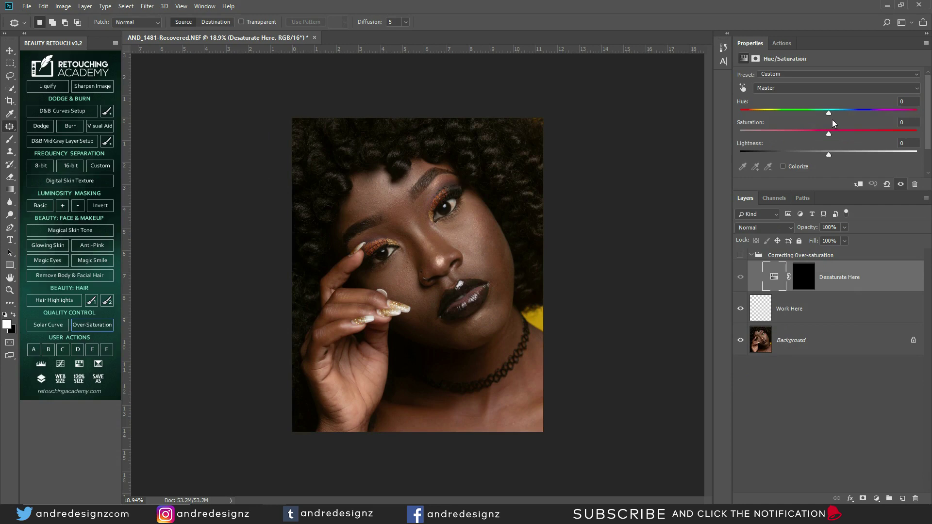
left_click_drag(829, 113, 779, 113)
Step: Delete the Correcting Over-saturation group and the Work Here layer, leaving only the Background
left_click(834, 256)
key("Delete")
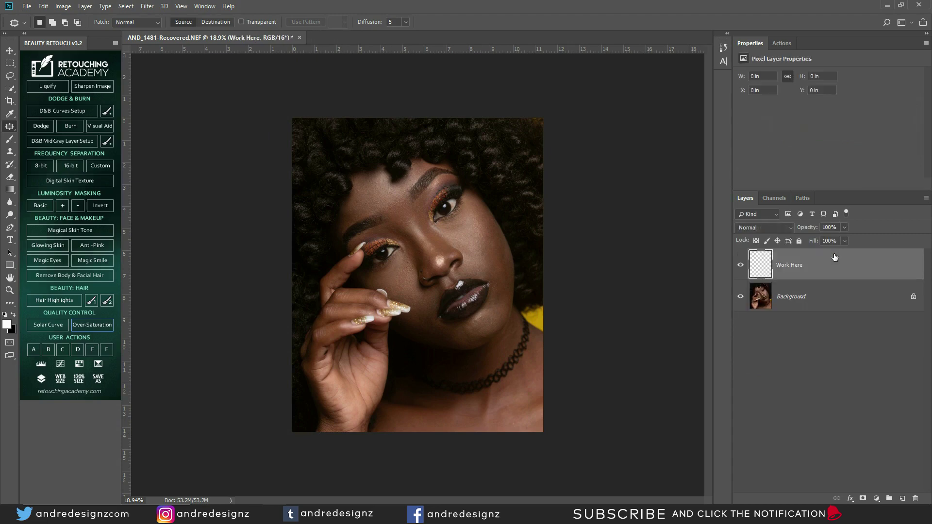
key("Delete")
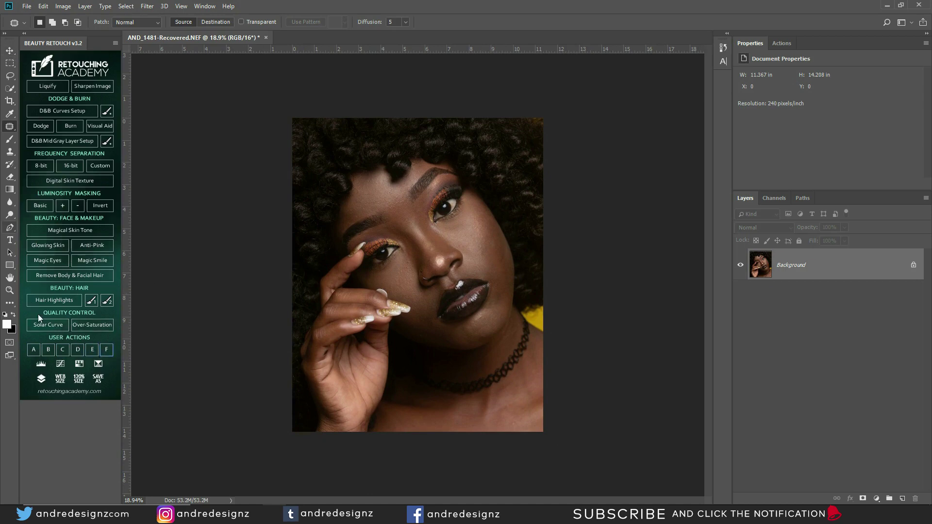
Step: Add Levels, Curves, Hue/Saturation and Selective Color adjustment layers above the Background, and stamp the visible image onto a new top layer
left_click(37, 350)
left_click(16, 54)
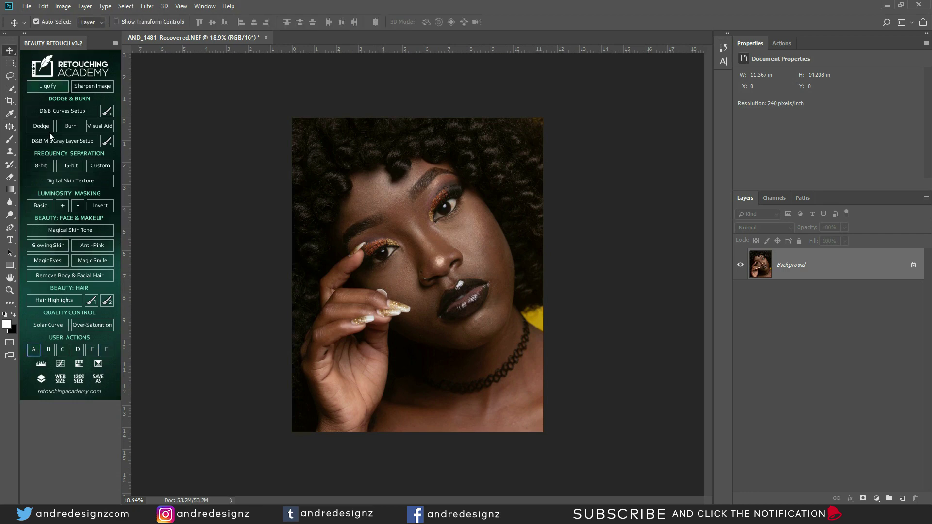
left_click(41, 365)
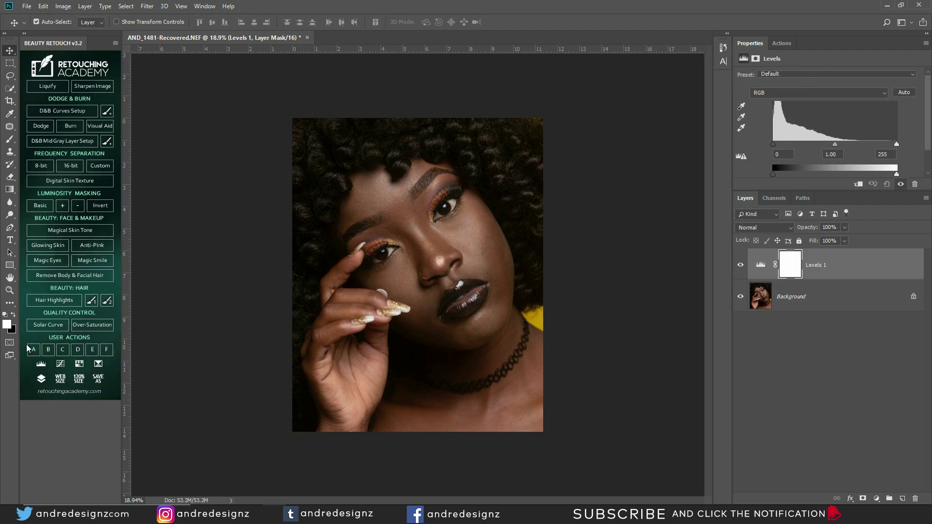
left_click(60, 364)
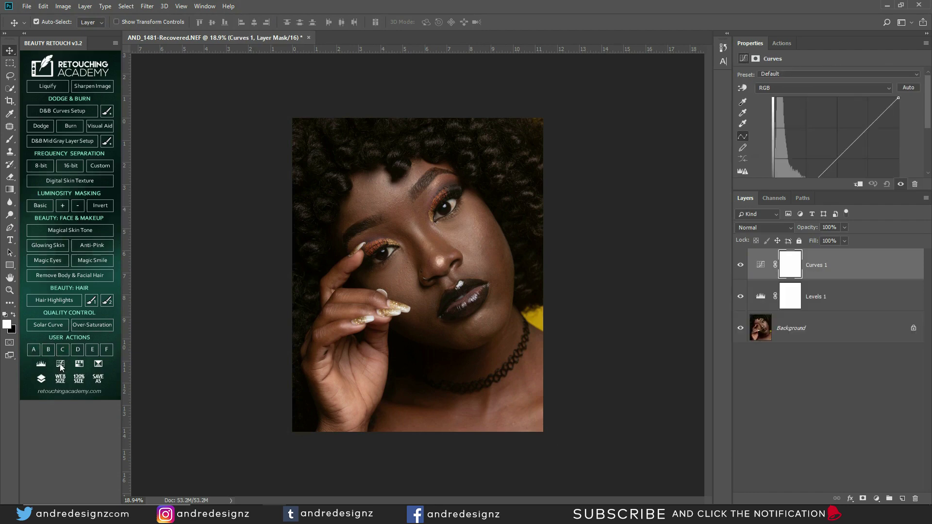
left_click(79, 365)
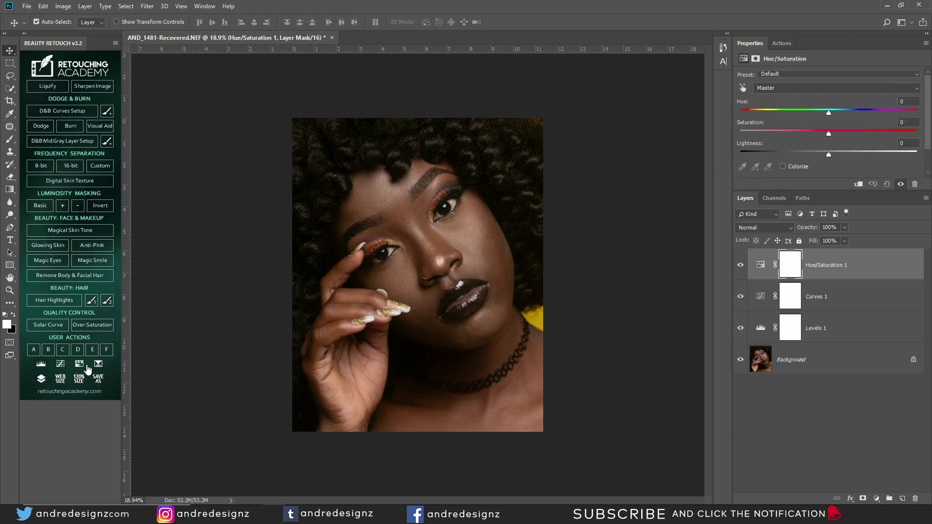
left_click(99, 365)
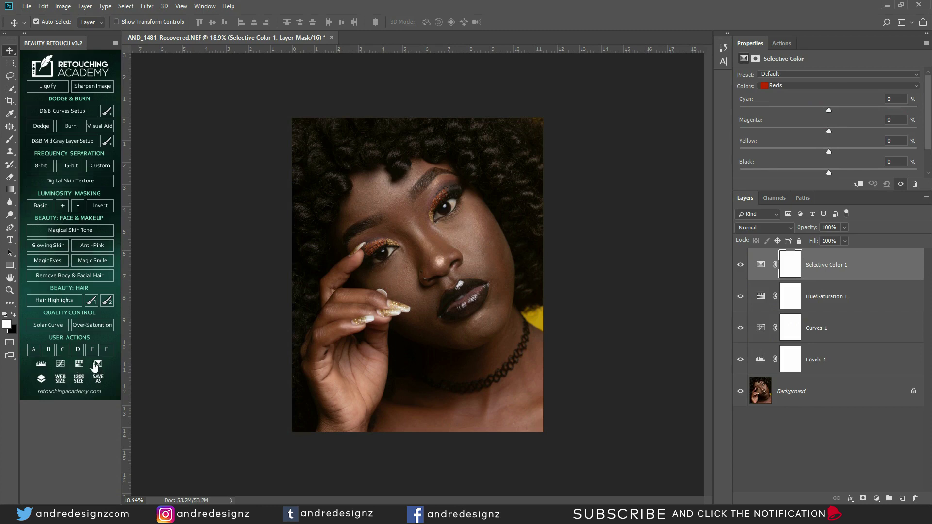
left_click(43, 379)
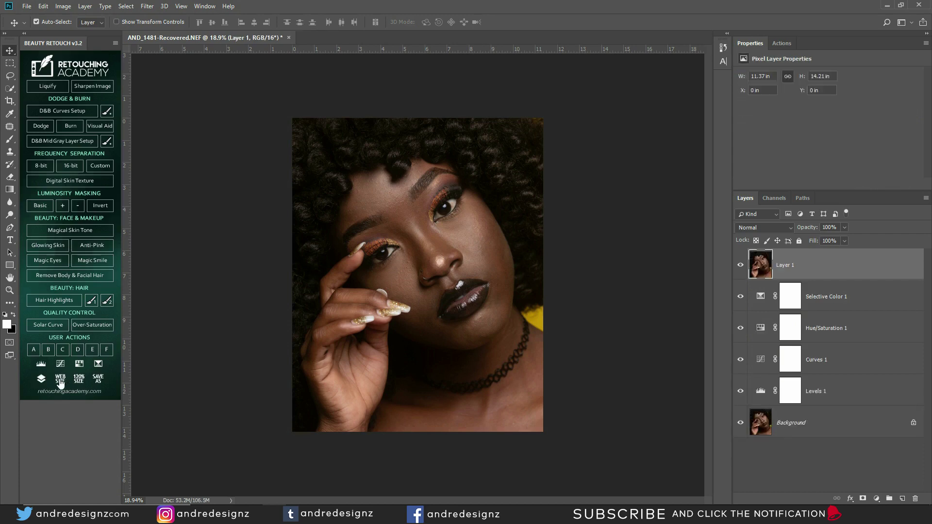
Step: Preview a web-size export with the JPEG High preset and a width of 1080 px, and cancel it
left_click(60, 378)
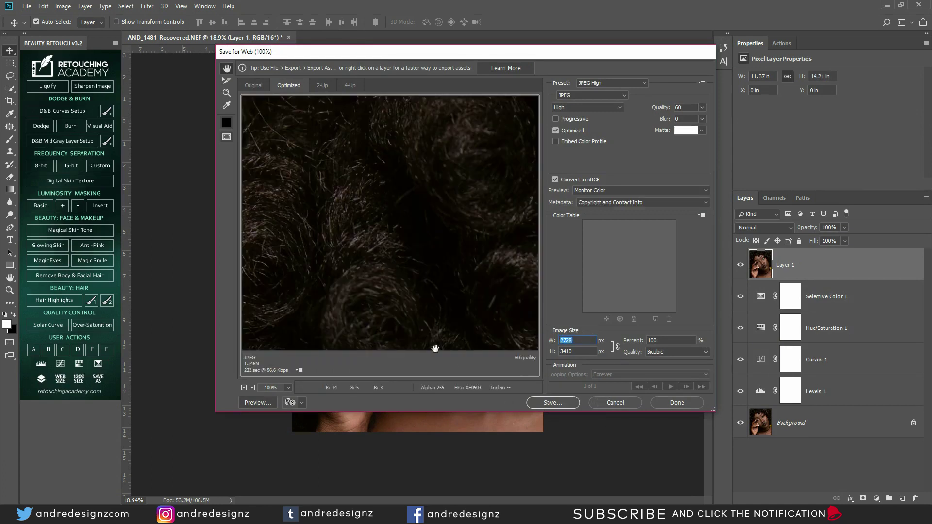
type("1080")
left_click(389, 279)
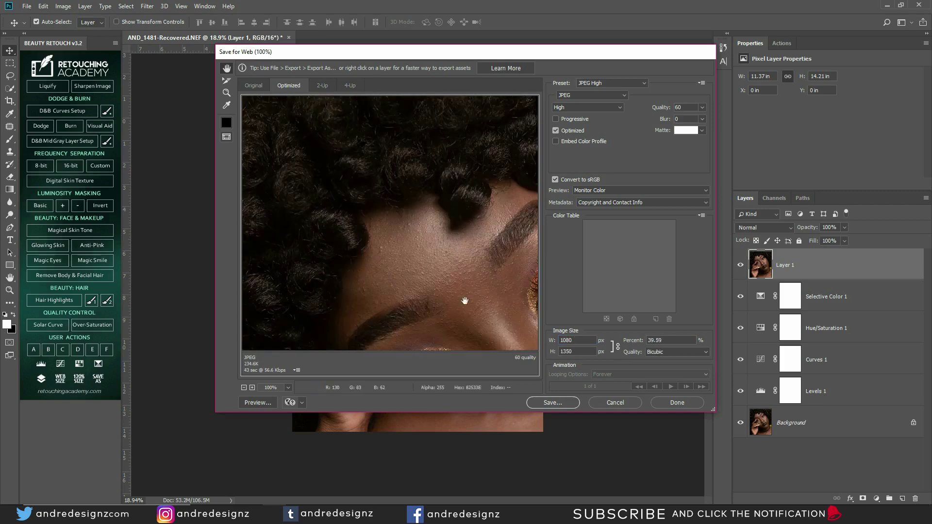
left_click(244, 388)
left_click(244, 387)
left_click(243, 387)
left_click(243, 388)
left_click(615, 402)
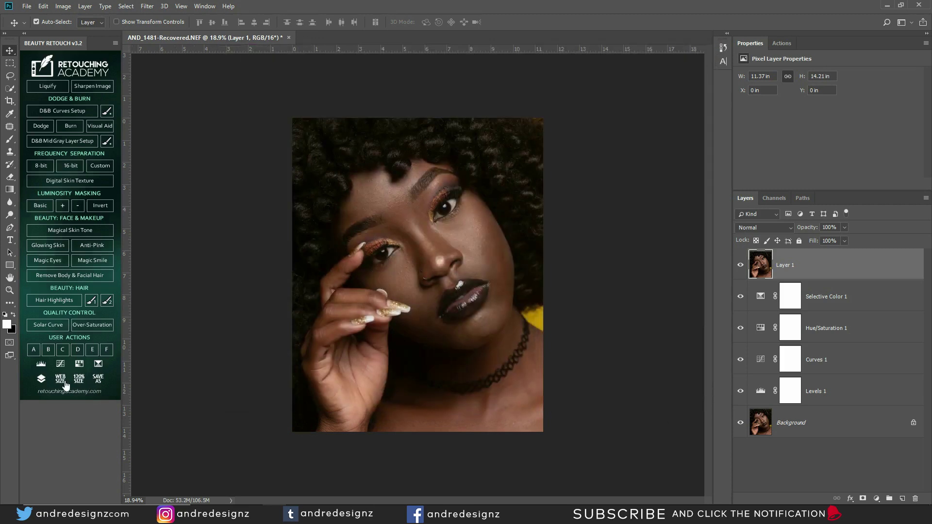
Step: Enlarge the image to 120% size, and open the Save As dialog without saving
left_click(78, 380)
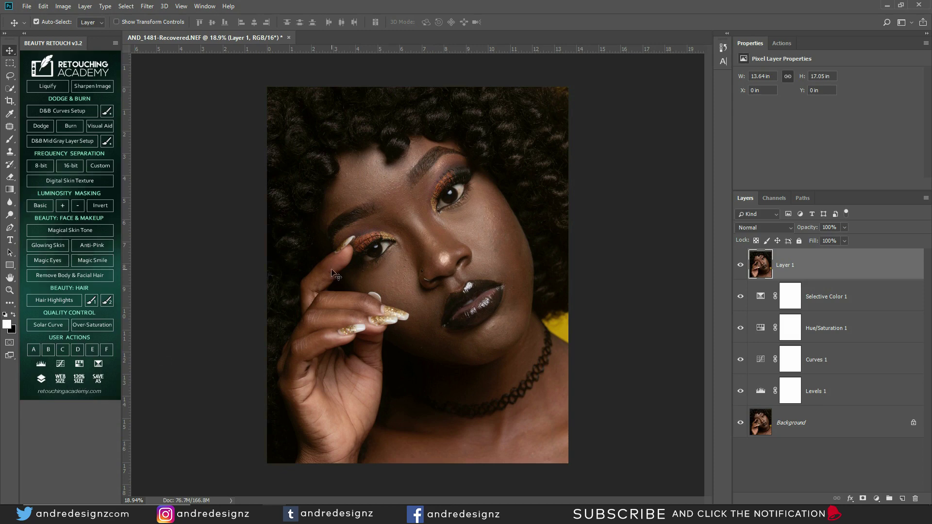
left_click(99, 379)
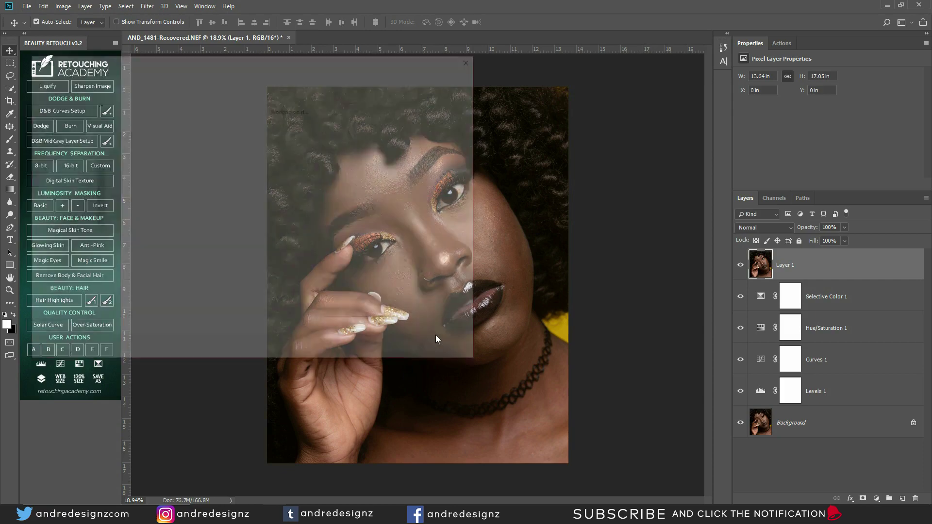
left_click(403, 351)
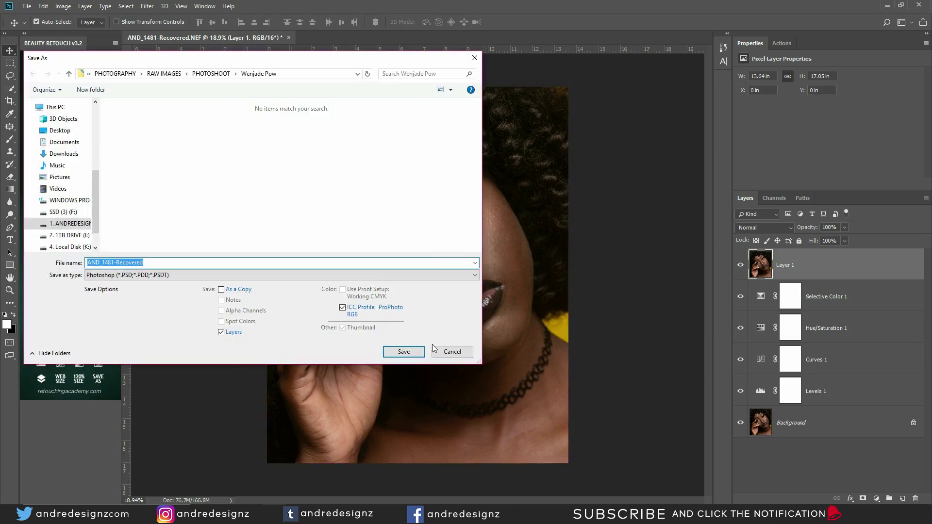
left_click(443, 347)
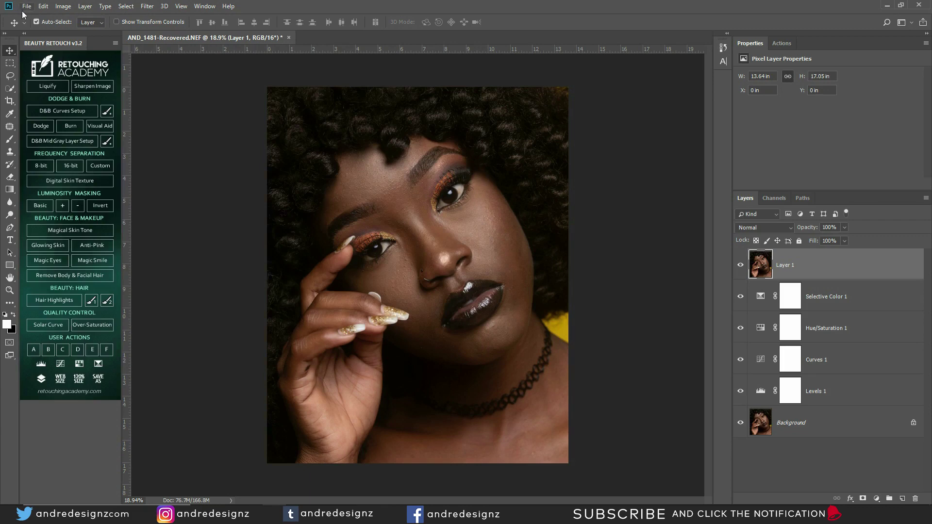
left_click(26, 6)
left_click(290, 209)
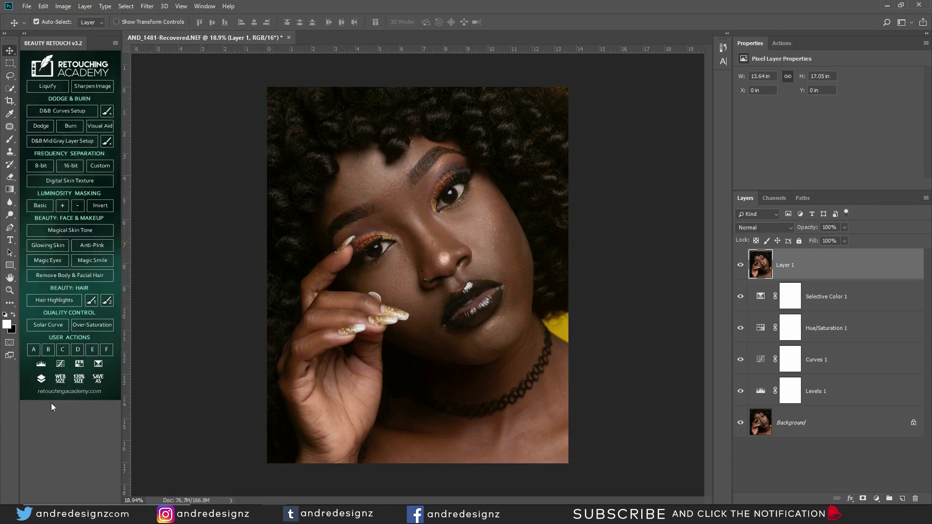